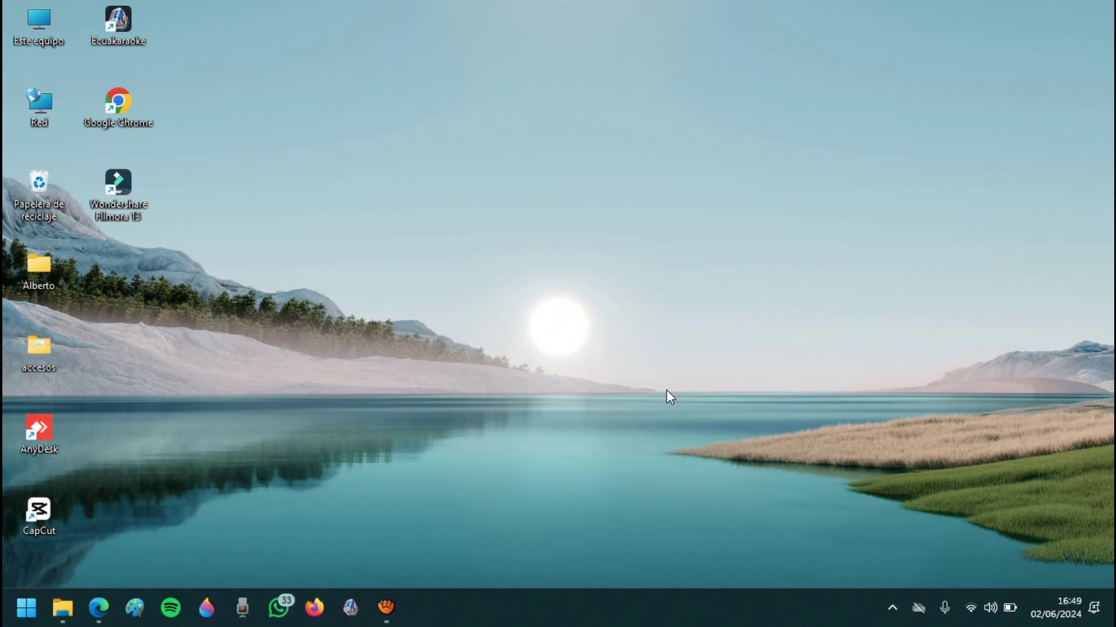
- Open the Control Panel and show the installed programs under Programas y características
{"action": "key", "text": "super"}
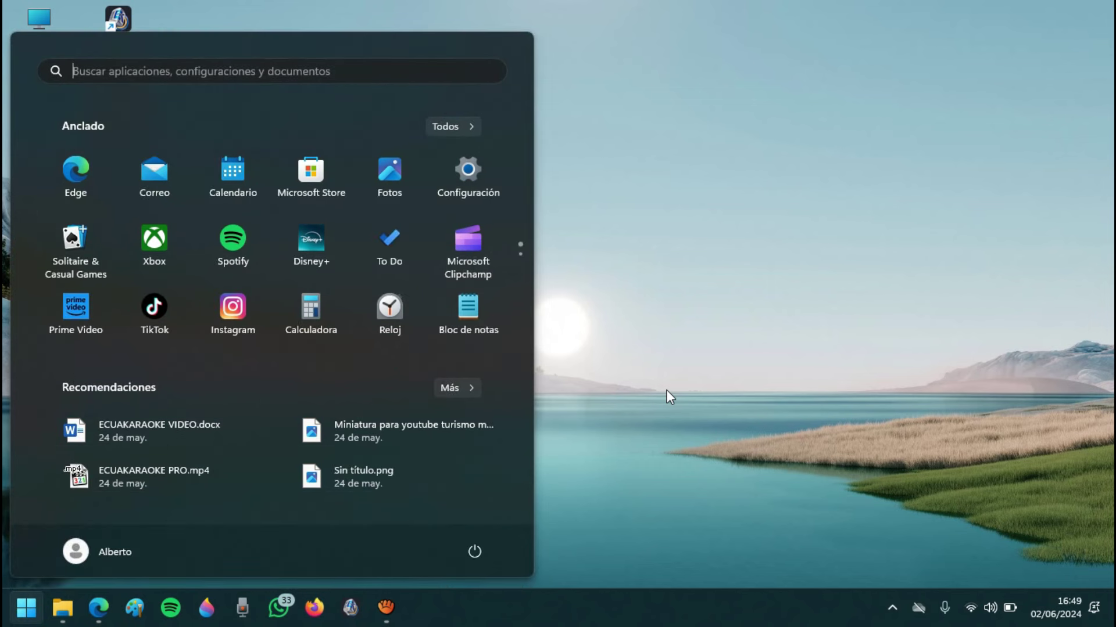
{"action": "type", "text": "pabn"}
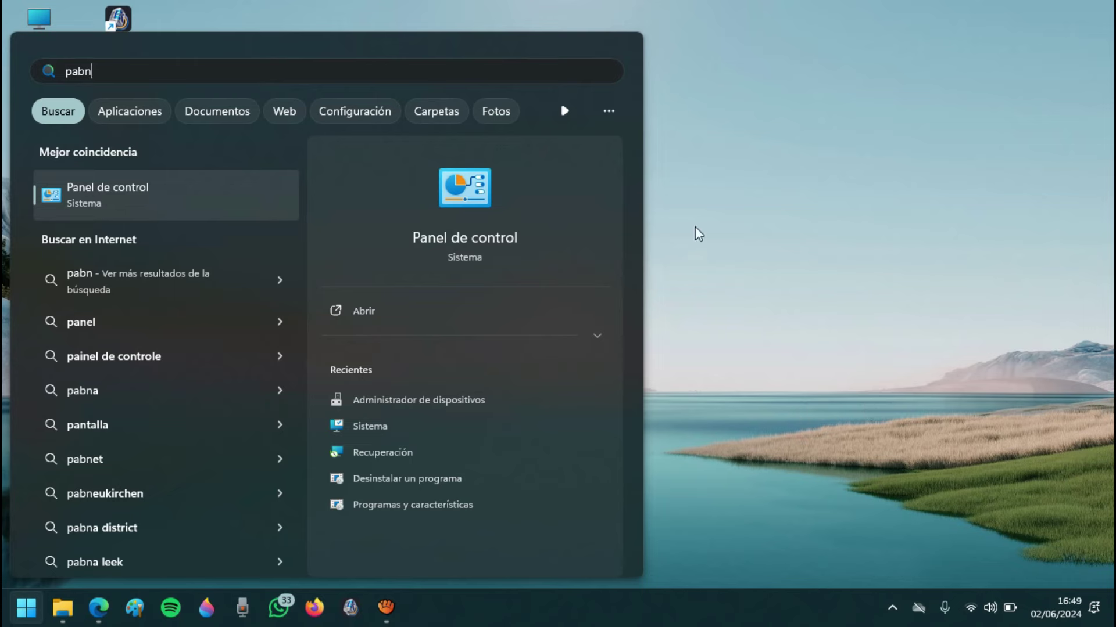
{"action": "left_click", "coordinate": [362, 314]}
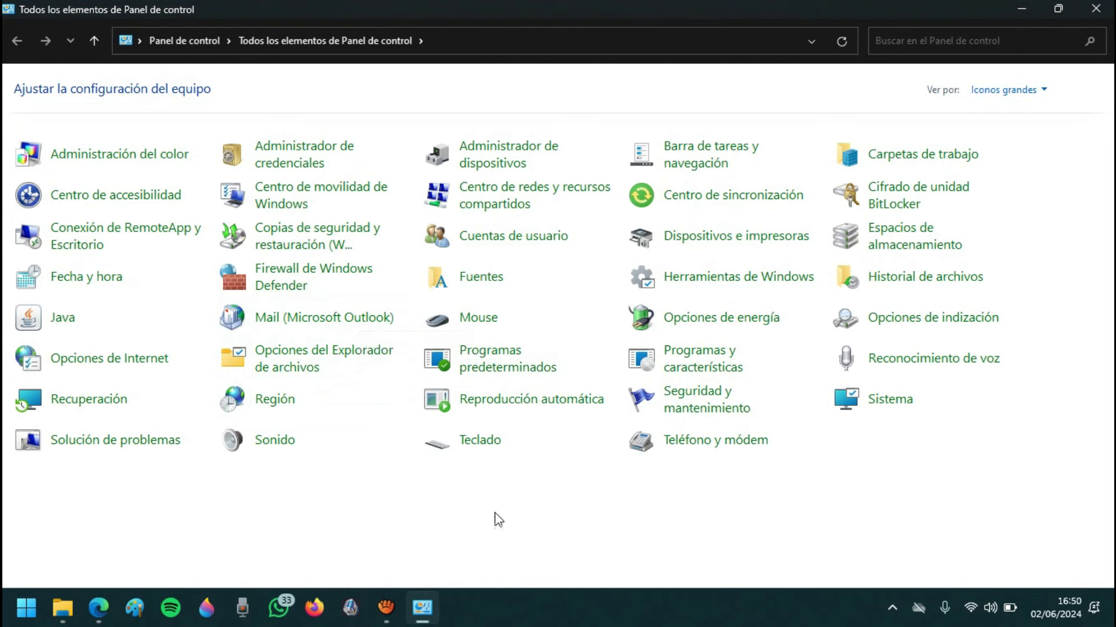
{"action": "left_click", "coordinate": [705, 366]}
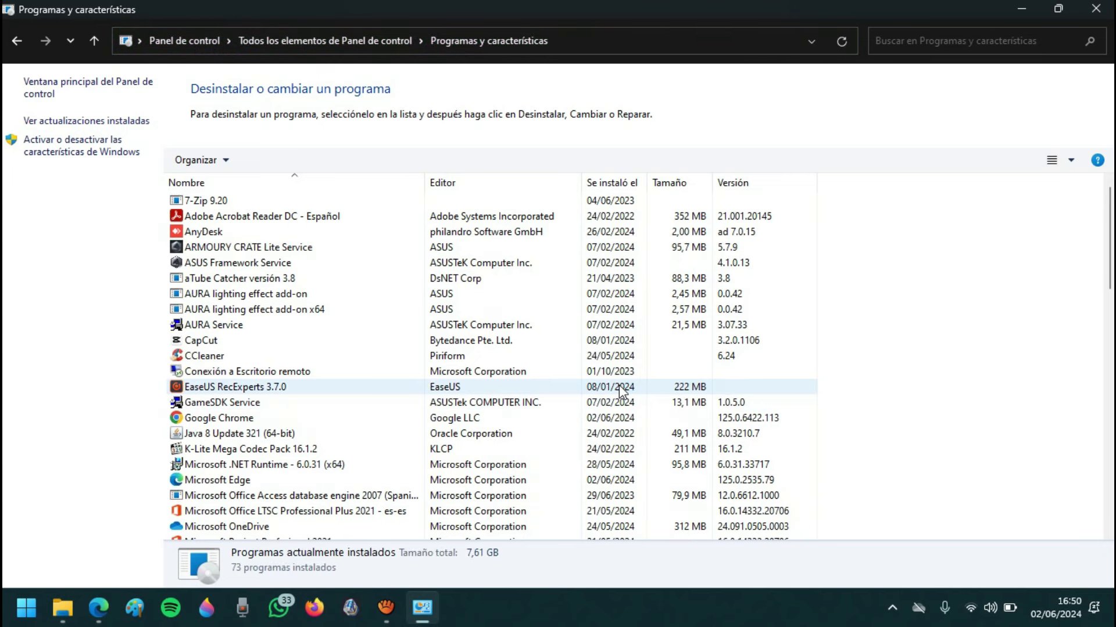
- Uninstall Microsoft Office LTSC Professional Plus 2021 - es-es from the installed programs and close the uninstaller
{"action": "left_click_drag", "start_coordinate": [1110, 244], "coordinate": [1110, 297]}
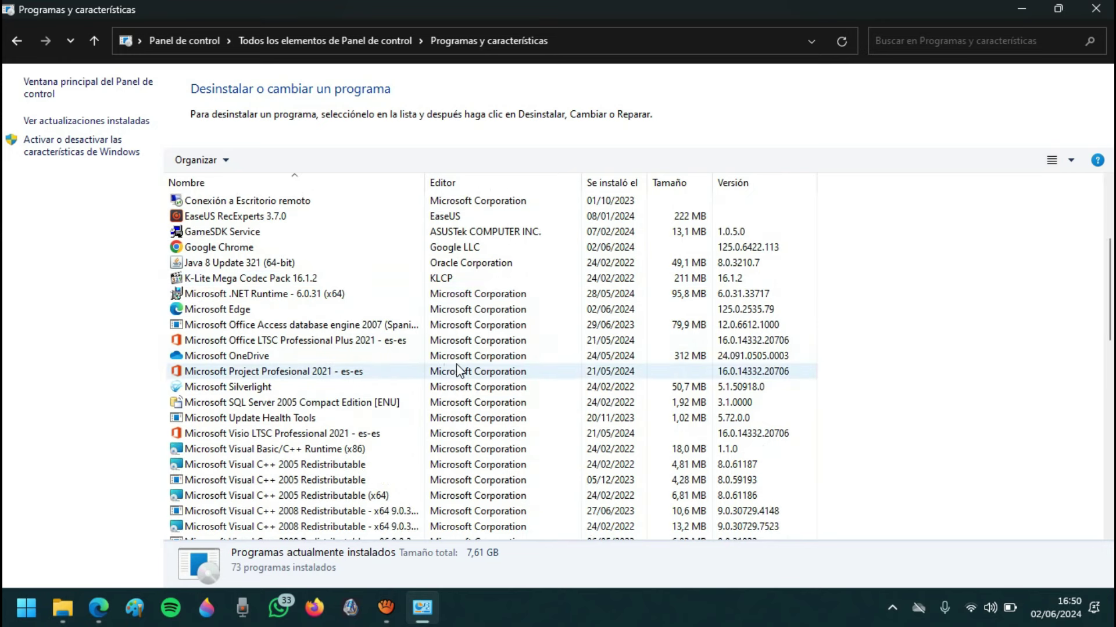
{"action": "left_click", "coordinate": [248, 343]}
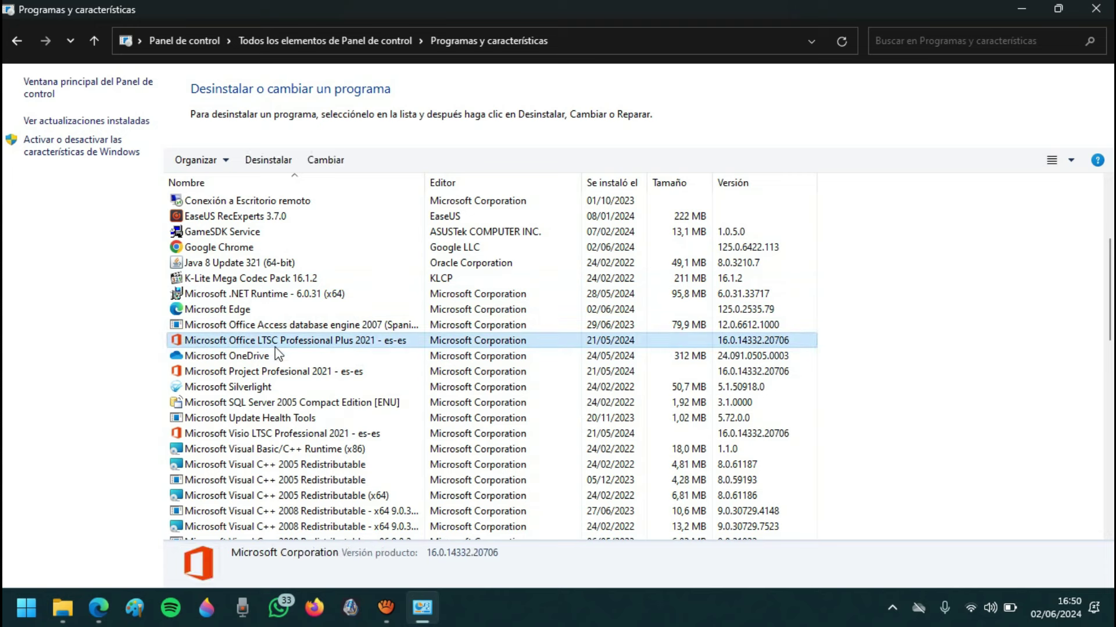
{"action": "double_click", "coordinate": [354, 341]}
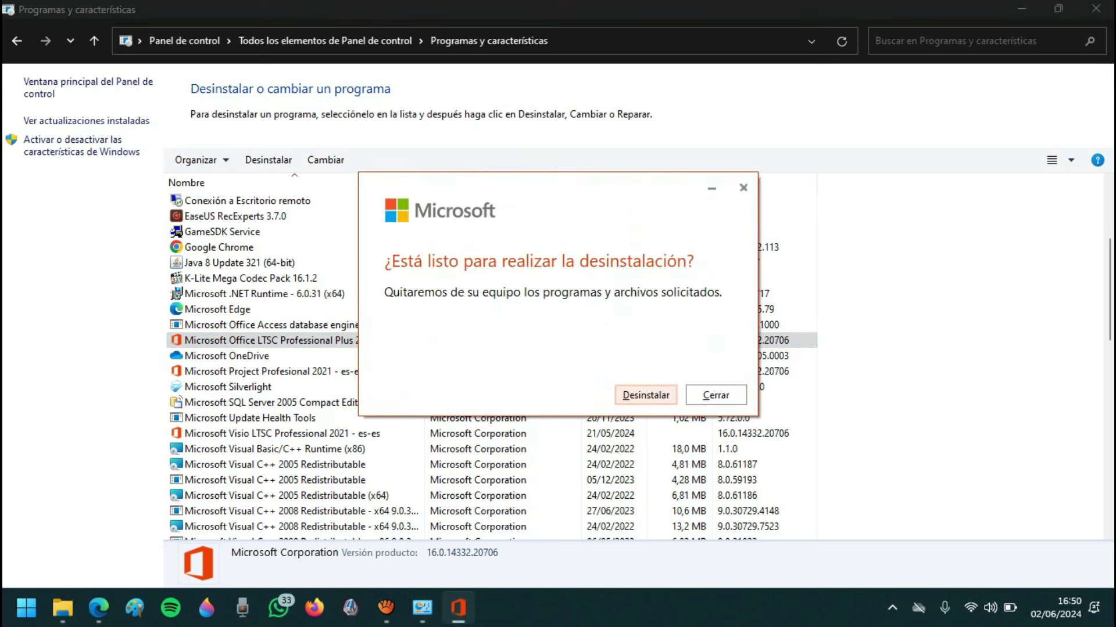
{"action": "left_click", "coordinate": [652, 400]}
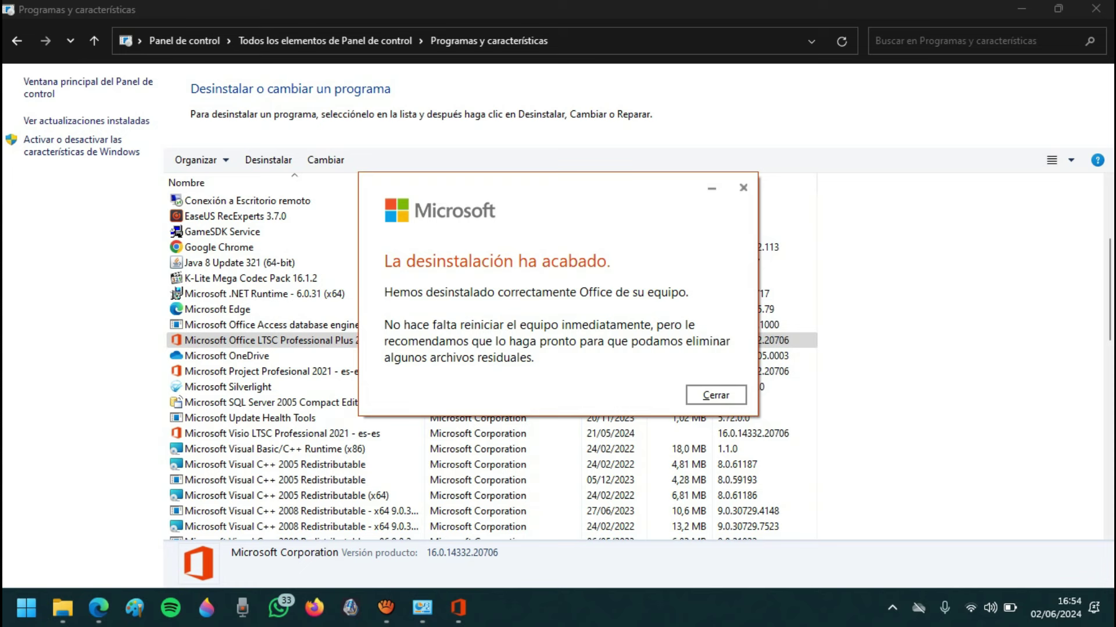
{"action": "left_click", "coordinate": [716, 395]}
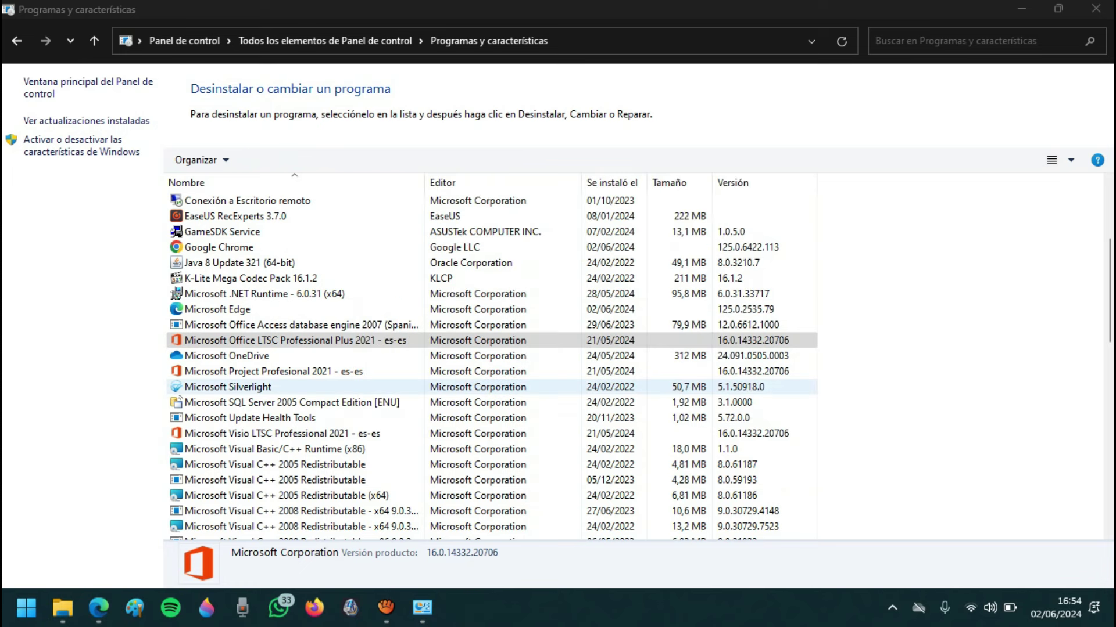
- Uninstall Microsoft Project Profesional 2021 - es-es and close the uninstaller
{"action": "double_click", "coordinate": [291, 354]}
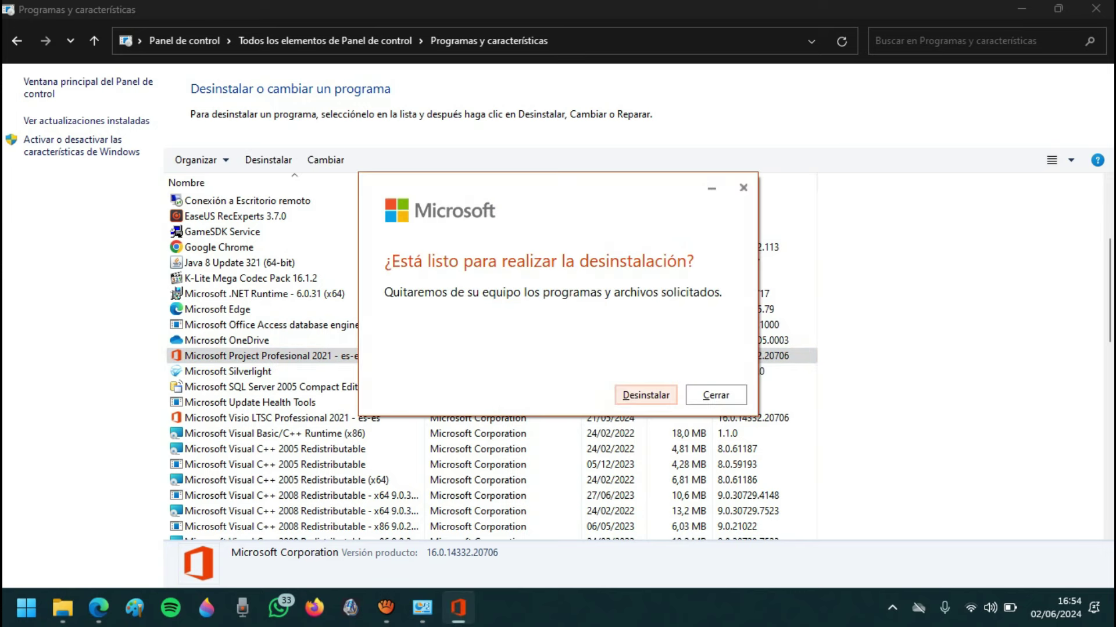
{"action": "left_click", "coordinate": [645, 395]}
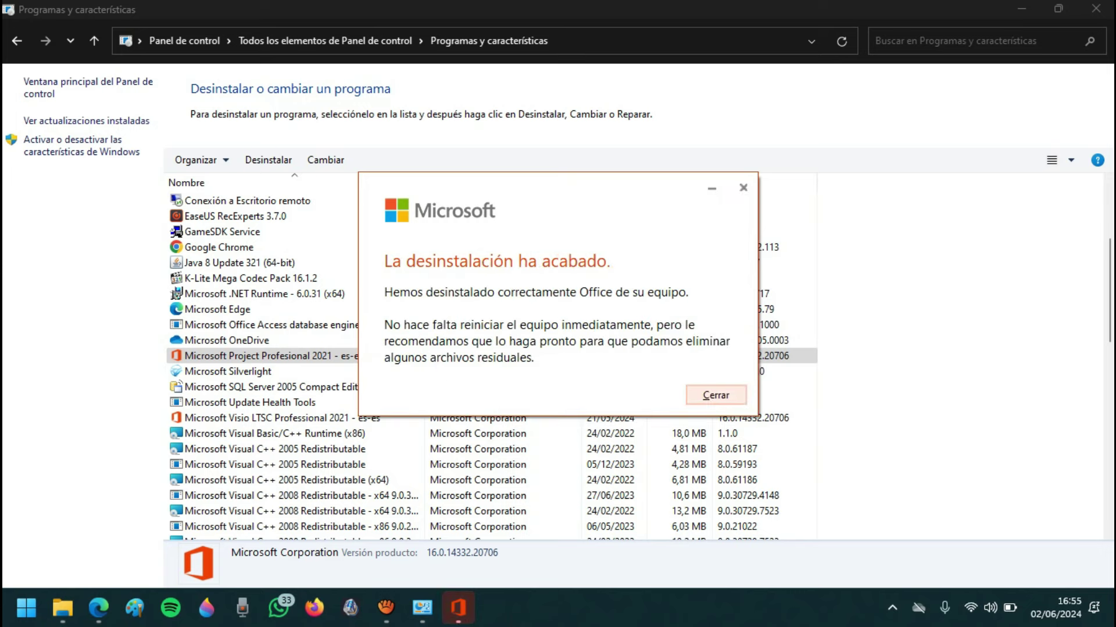
{"action": "left_click", "coordinate": [716, 396]}
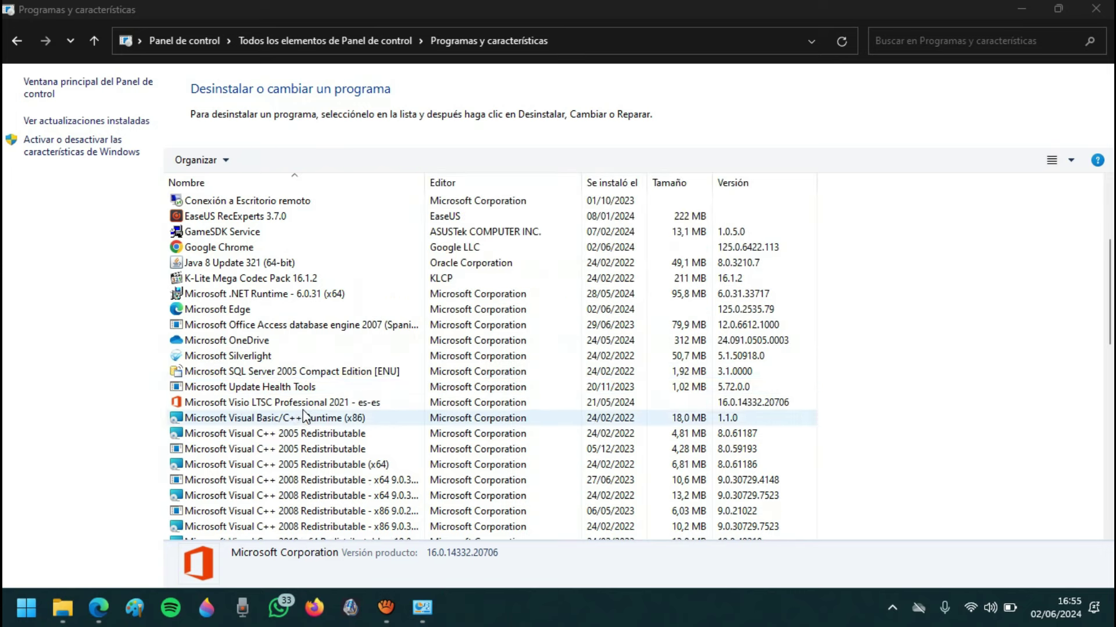
- Uninstall Microsoft Visio LTSC Professional 2021 - es-es, then minimize the installed programs window
{"action": "left_click", "coordinate": [318, 405]}
{"action": "right_click", "coordinate": [318, 405]}
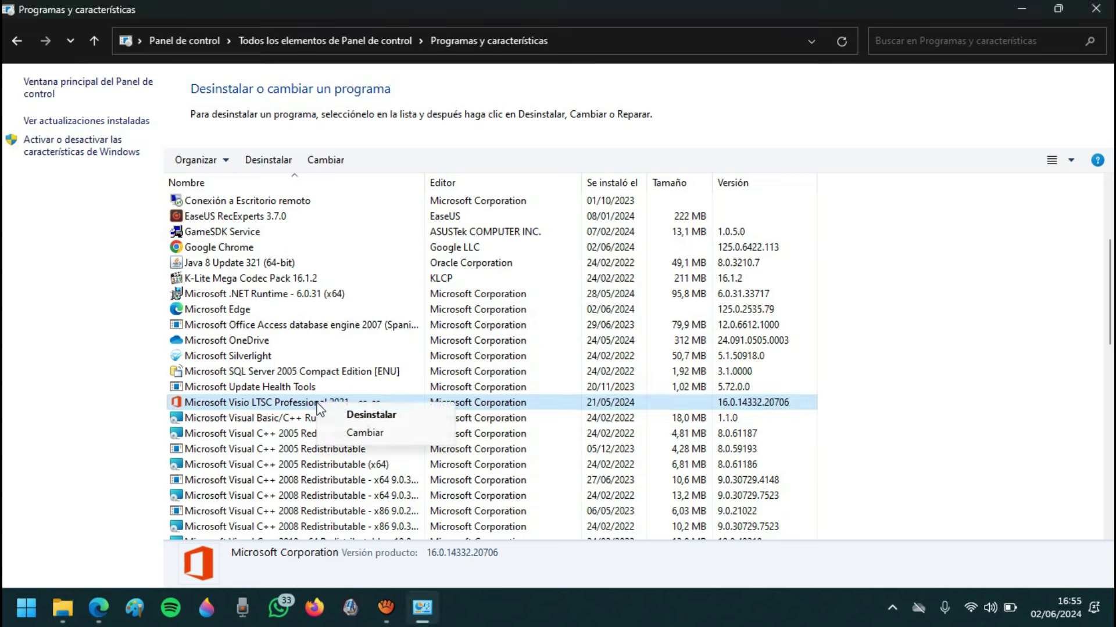
{"action": "left_click", "coordinate": [386, 416]}
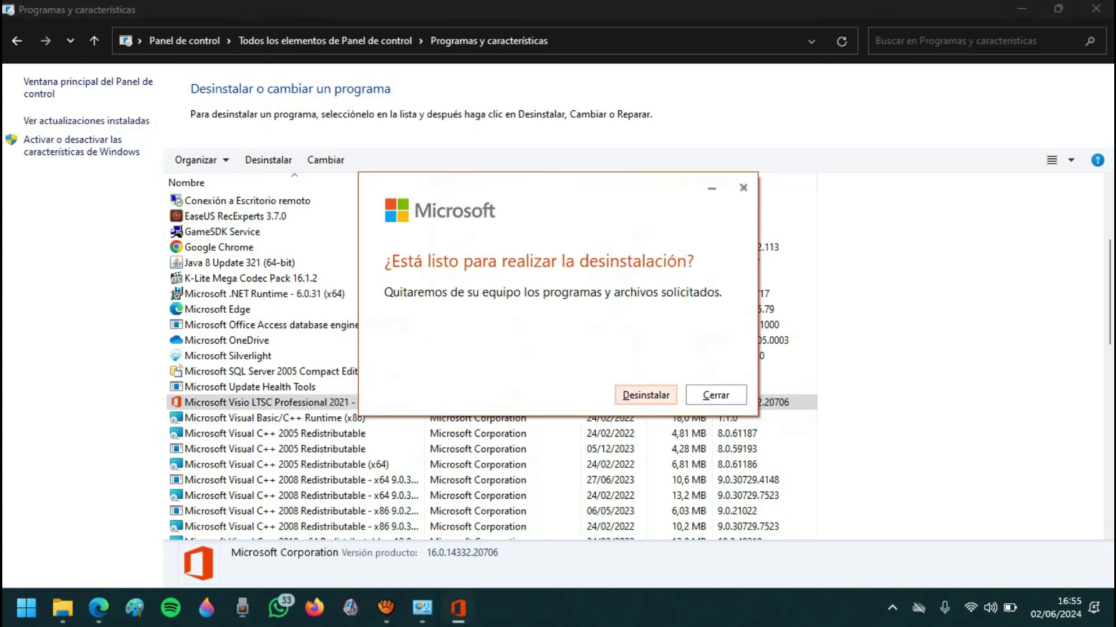
{"action": "left_click", "coordinate": [645, 395]}
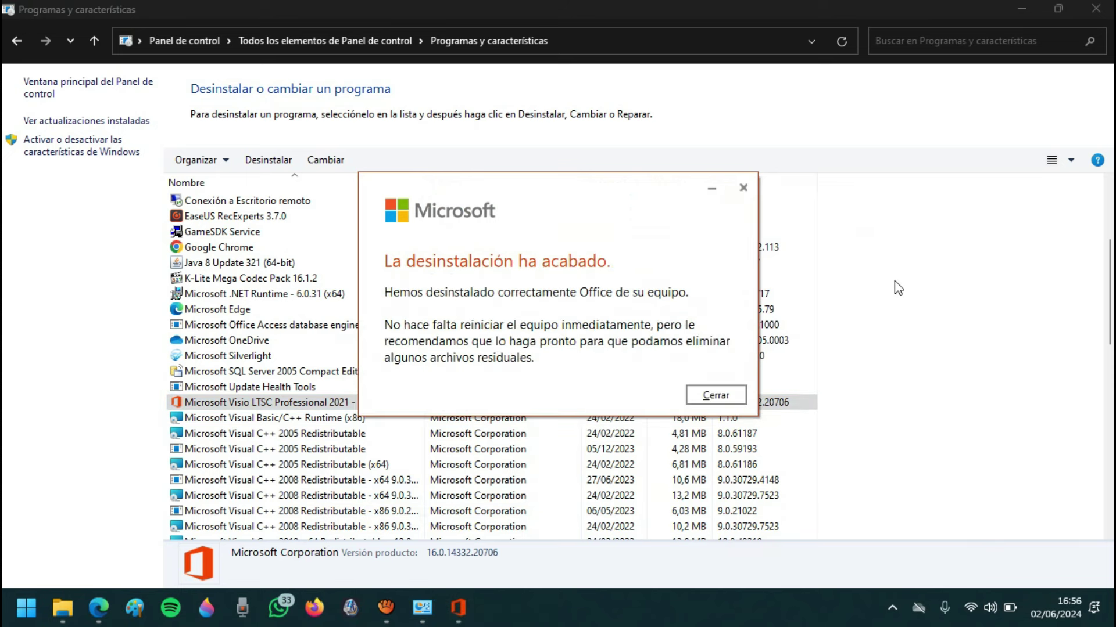
{"action": "left_click", "coordinate": [715, 395]}
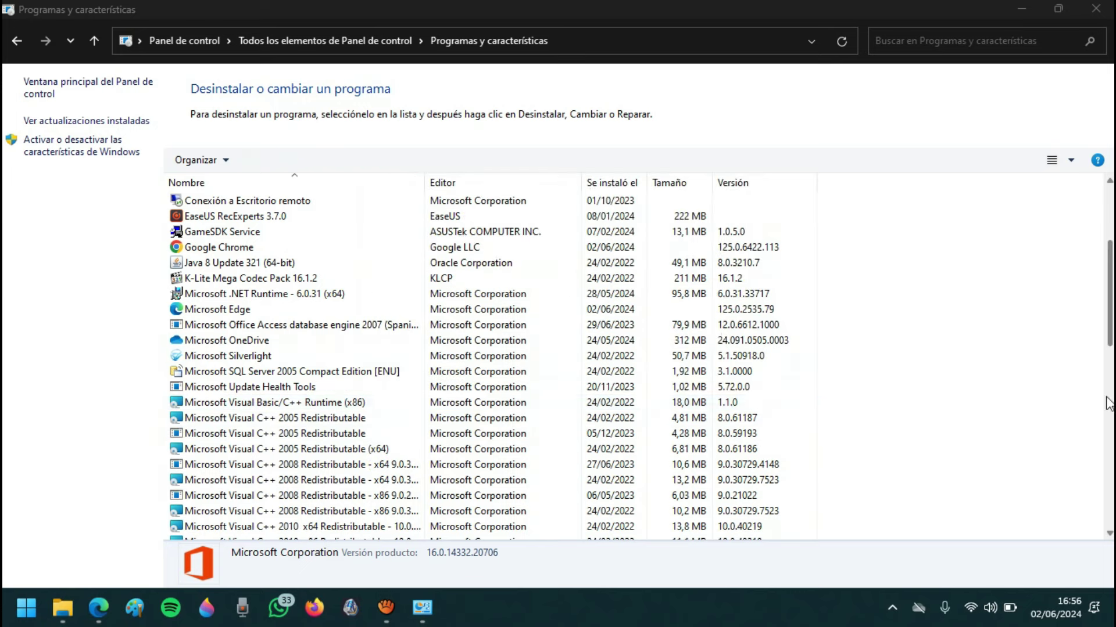
{"action": "mouse_move", "coordinate": [1106, 329]}
{"action": "left_mouse_down"}
{"action": "mouse_move", "coordinate": [1106, 261]}
{"action": "mouse_move", "coordinate": [1108, 321]}
{"action": "left_mouse_up"}
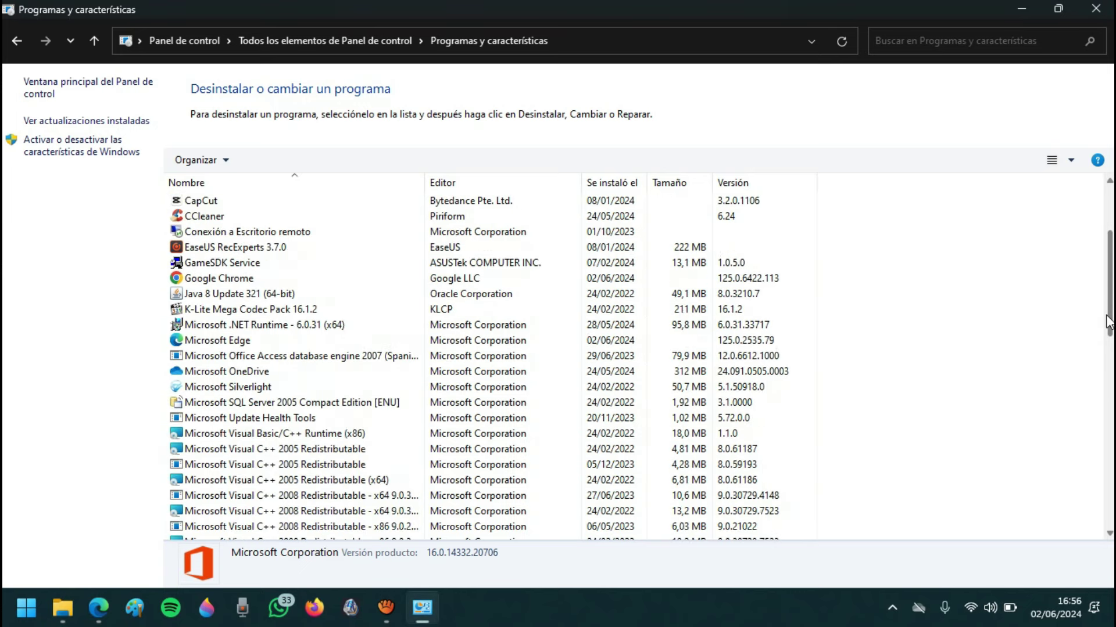
{"action": "left_click", "coordinate": [1023, 11]}
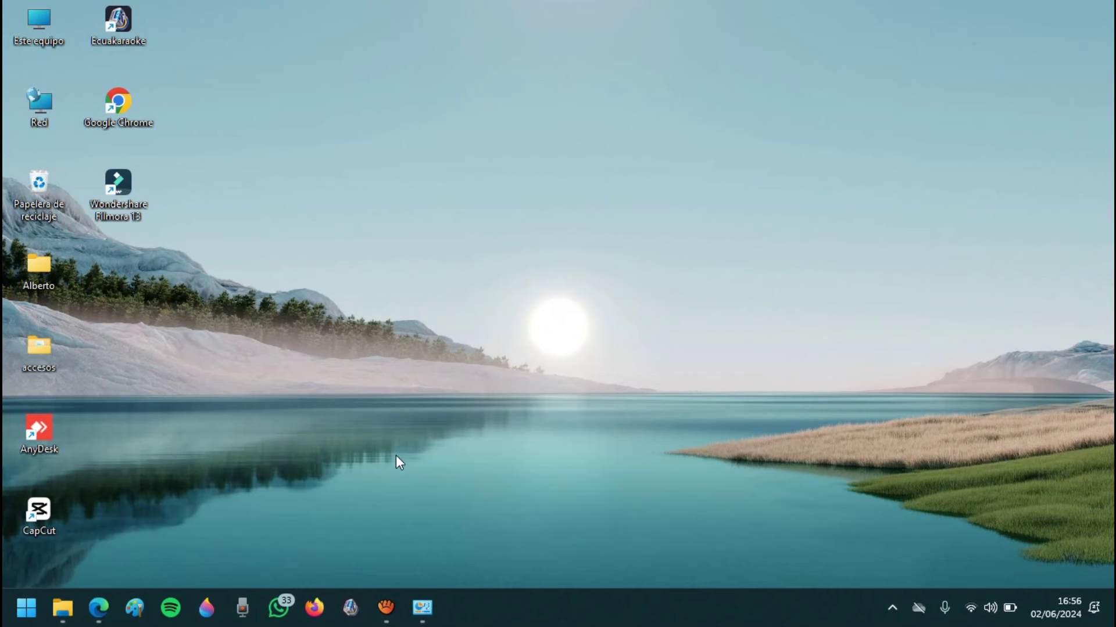
- Switch to Microsoft Edge and open the Office Deployment Tool download page from the Office LTSC 2021 deployment article
{"action": "left_click", "coordinate": [99, 608]}
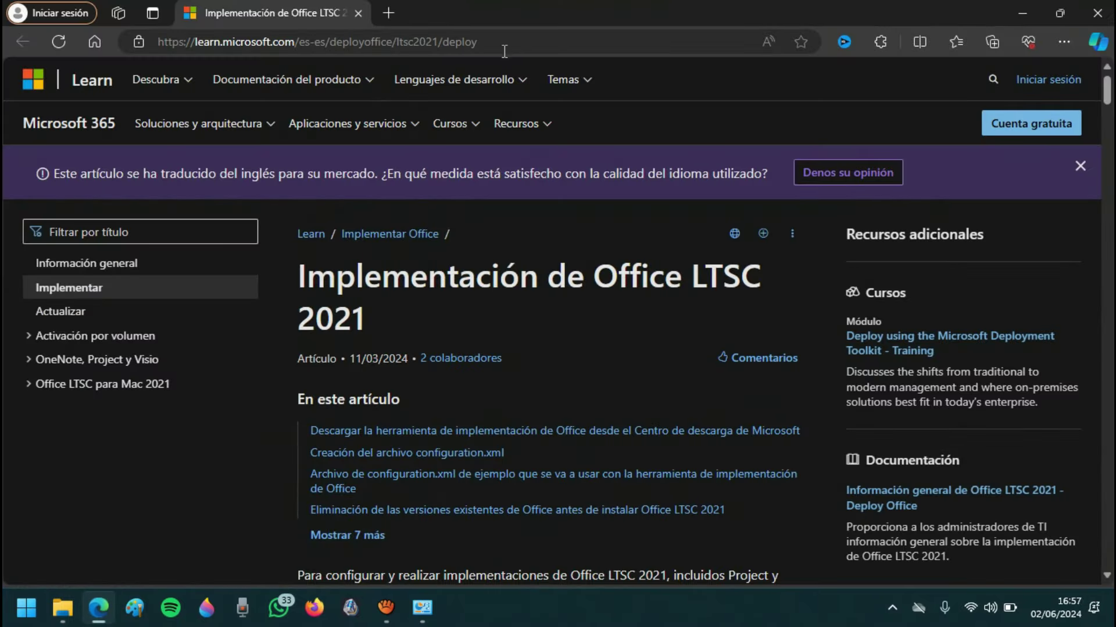
{"action": "left_click", "coordinate": [504, 52]}
{"action": "key", "text": "Return"}
{"action": "left_click", "coordinate": [1079, 169]}
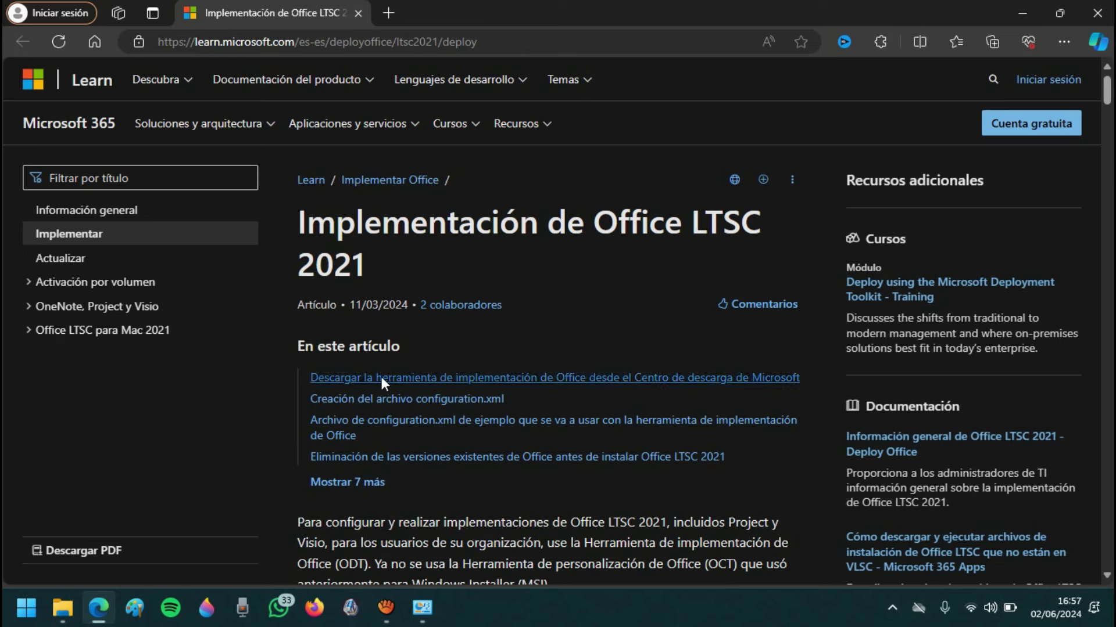
{"action": "left_click", "coordinate": [519, 385]}
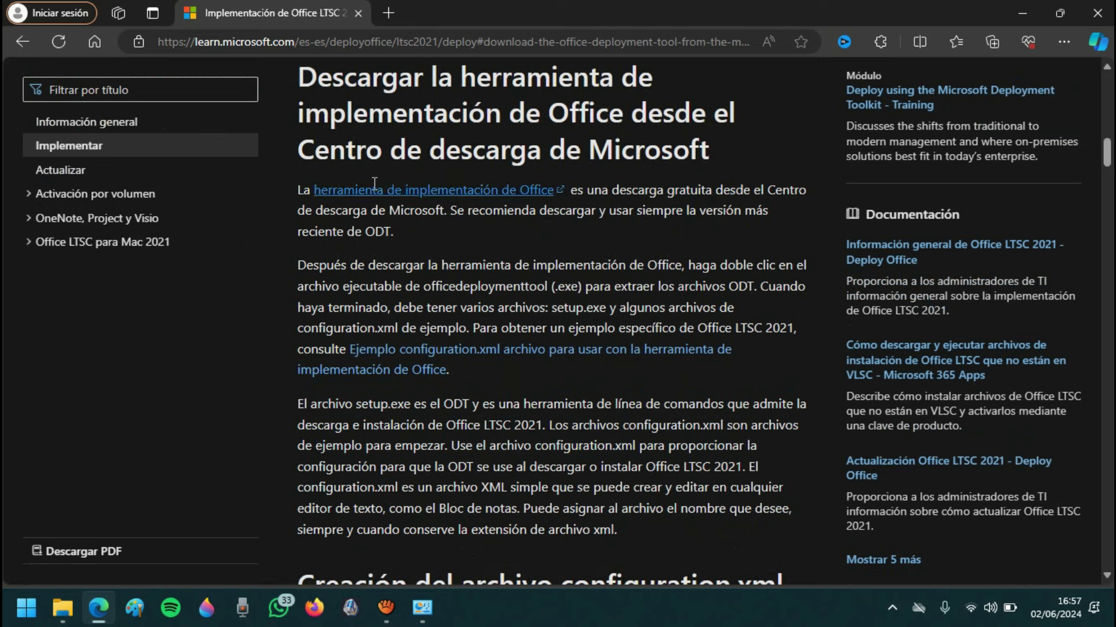
{"action": "left_click", "coordinate": [494, 196]}
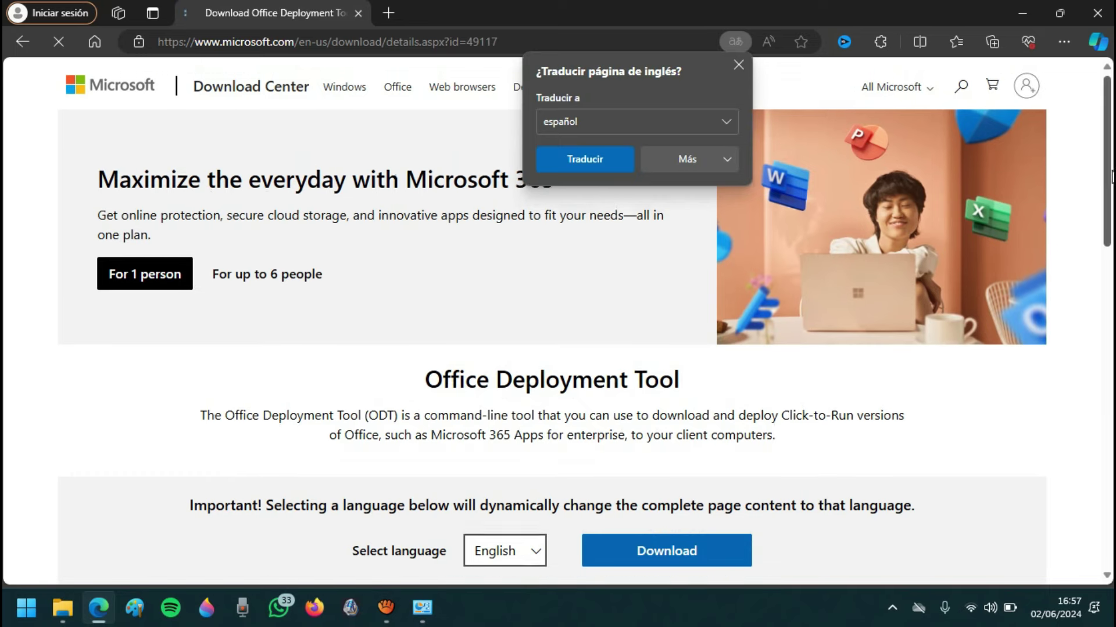
- Download the Office Deployment Tool with English kept as the language
{"action": "scroll", "coordinate": [1110, 169], "scroll_direction": "down", "scroll_amount": 4}
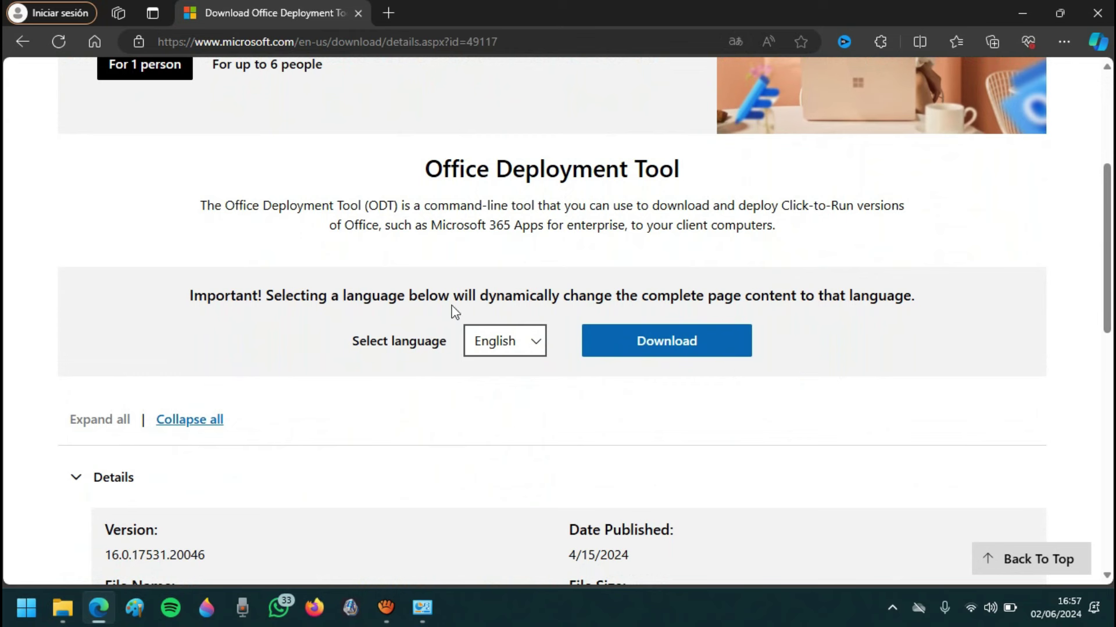
{"action": "left_click", "coordinate": [540, 330]}
{"action": "left_click", "coordinate": [540, 330]}
{"action": "left_click", "coordinate": [668, 342]}
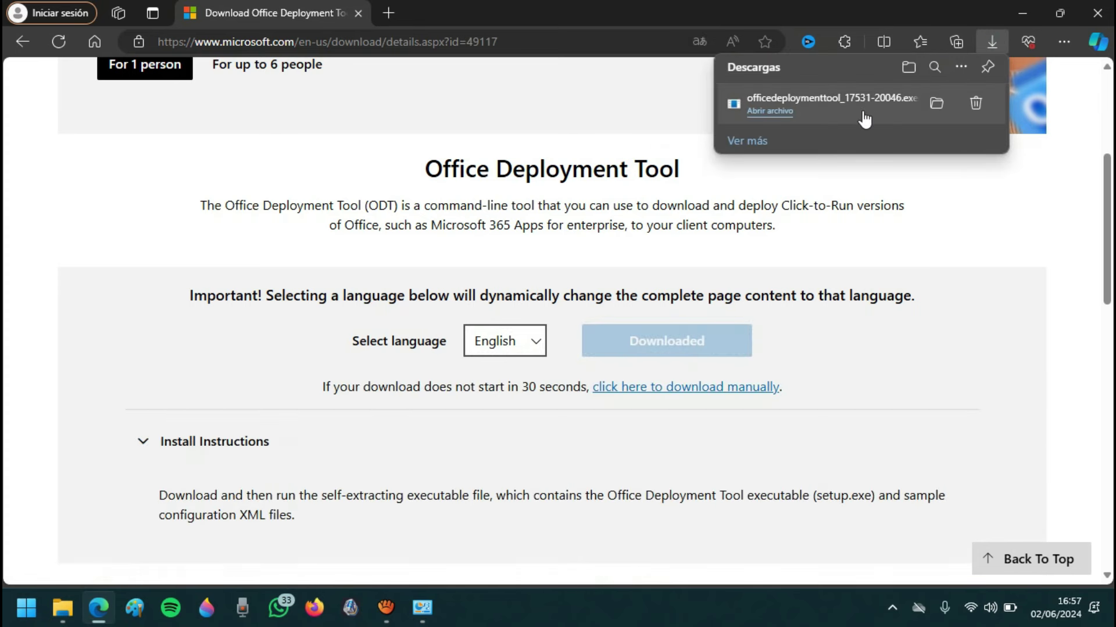
- Run officedeploymenttool_17531-20046.exe from the downloads folder and accept the Microsoft Software License Terms
{"action": "left_click", "coordinate": [908, 68]}
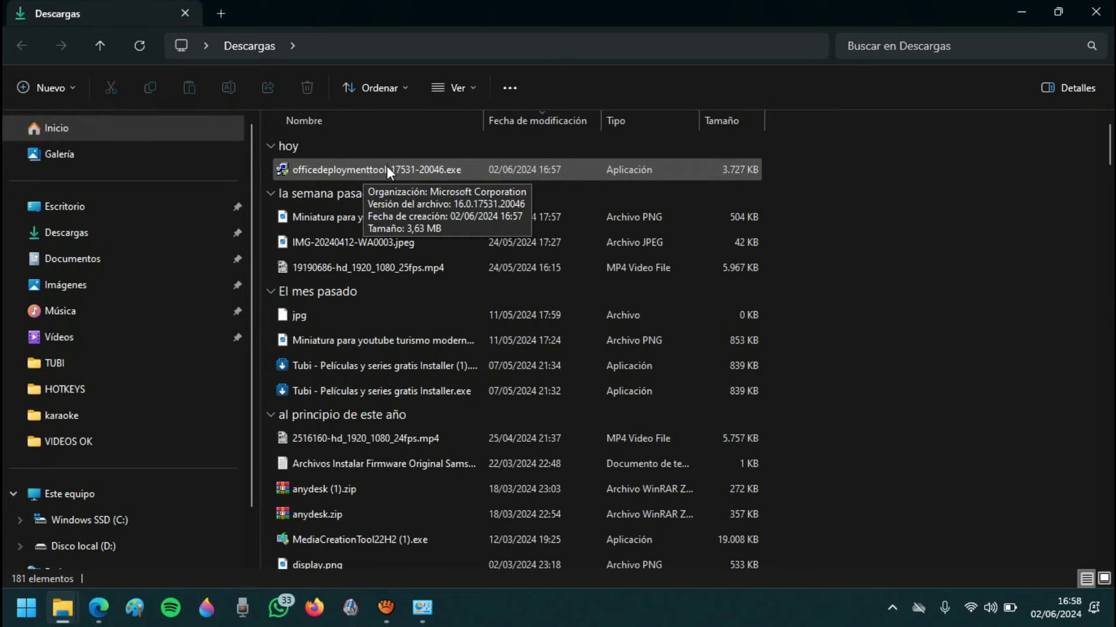
{"action": "right_click", "coordinate": [387, 168]}
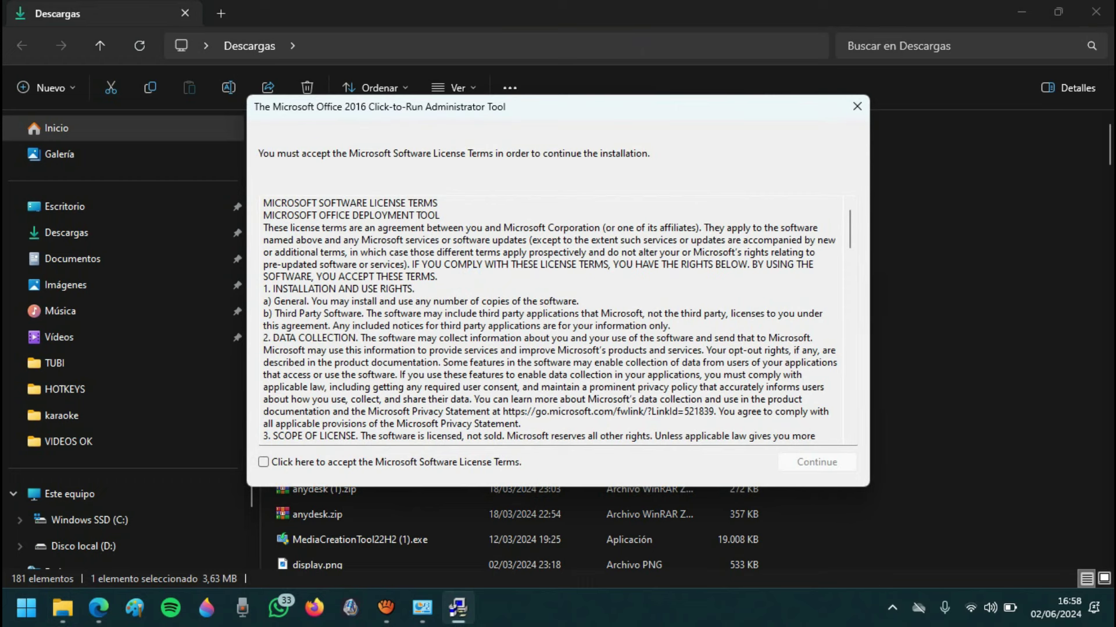
{"action": "left_click", "coordinate": [264, 462]}
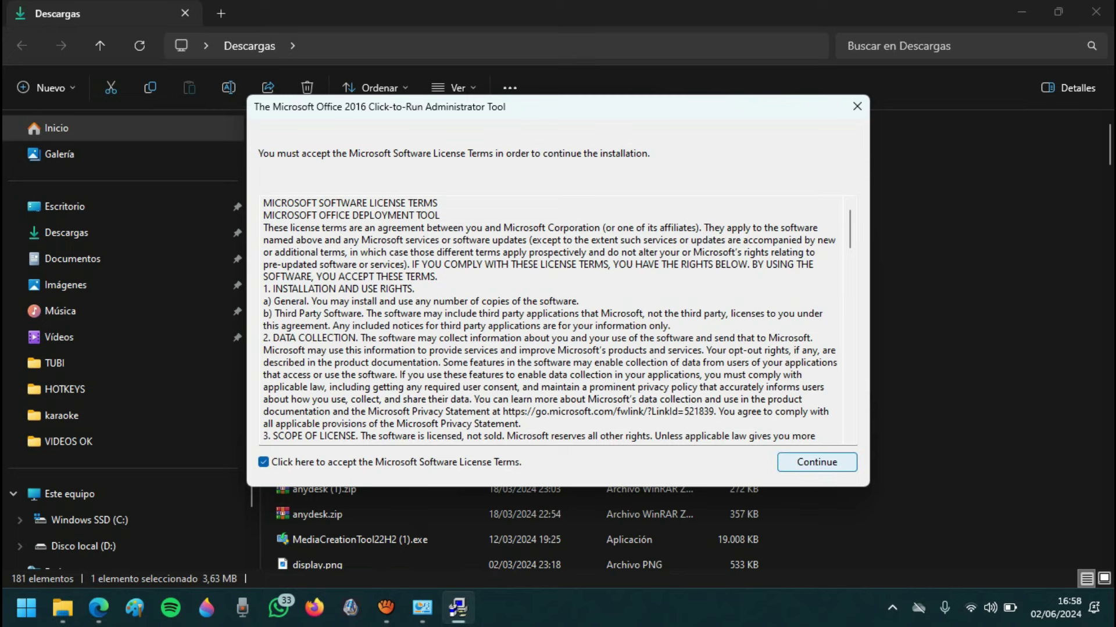
{"action": "left_click", "coordinate": [817, 462]}
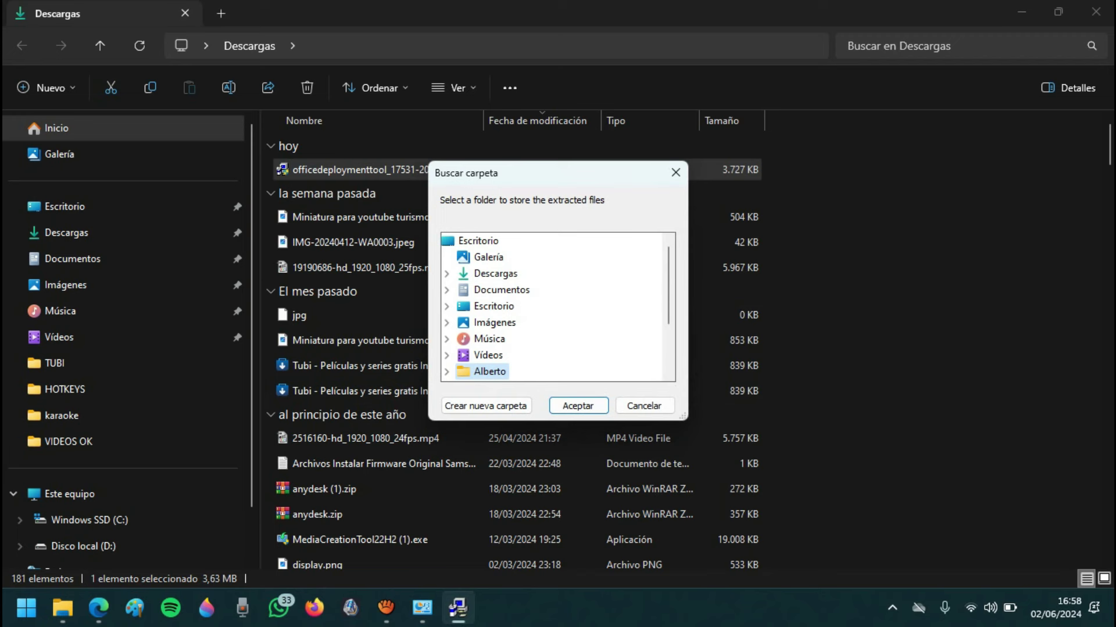
- Create a folder named office inside Escritorio and extract the deployment tool files into it
{"action": "scroll", "coordinate": [555, 307], "scroll_direction": "down", "scroll_amount": 2}
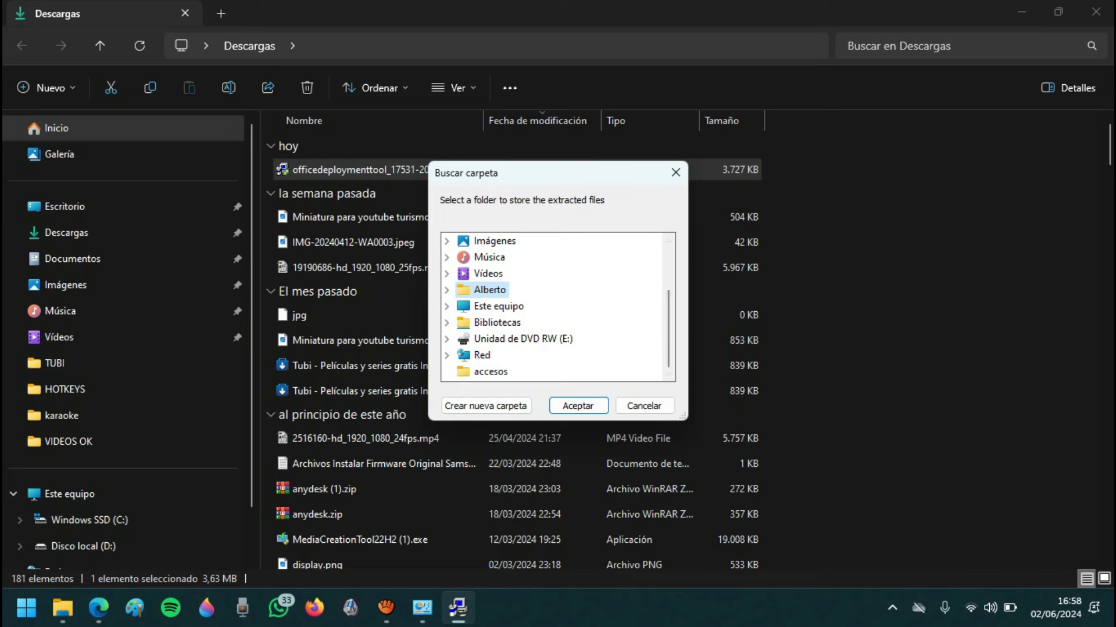
{"action": "left_click", "coordinate": [497, 322]}
{"action": "left_click", "coordinate": [493, 306]}
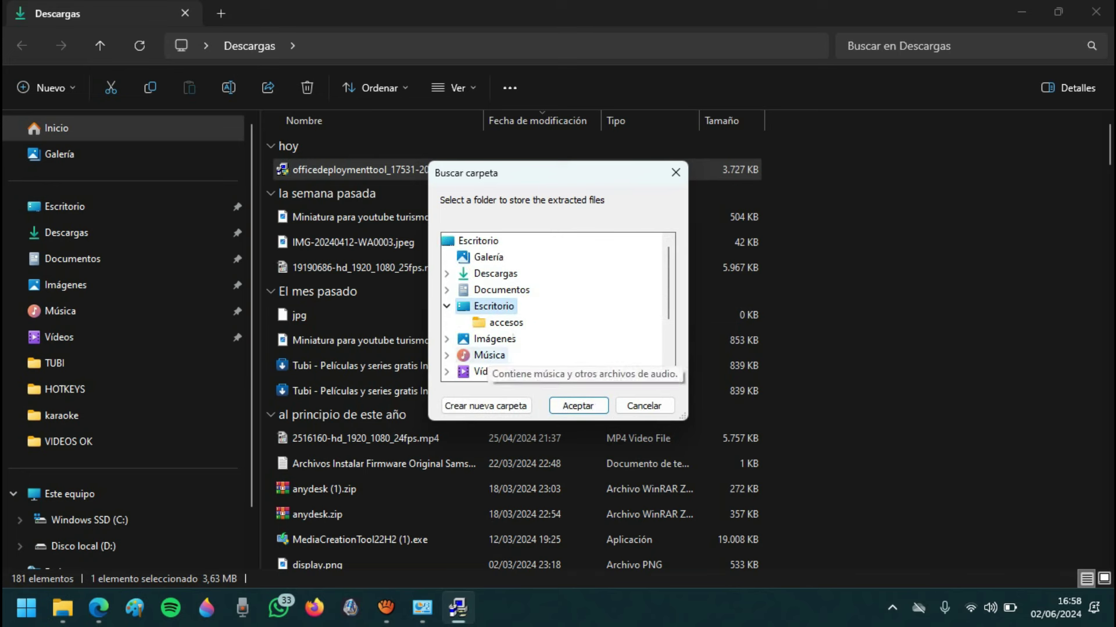
{"action": "left_click", "coordinate": [486, 405]}
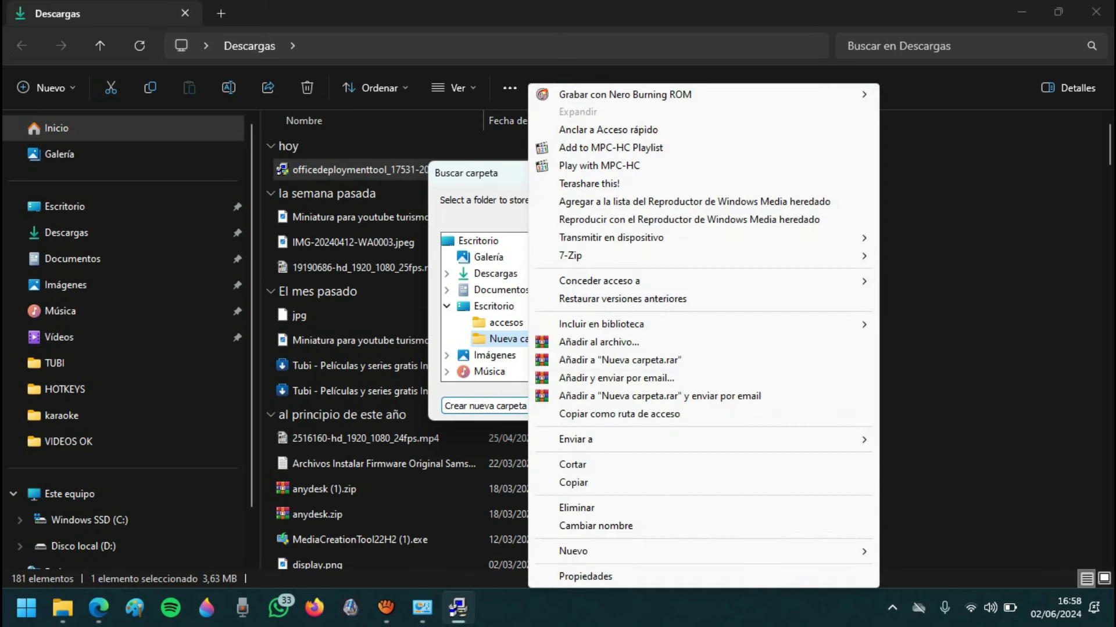
{"action": "left_click", "coordinate": [596, 527]}
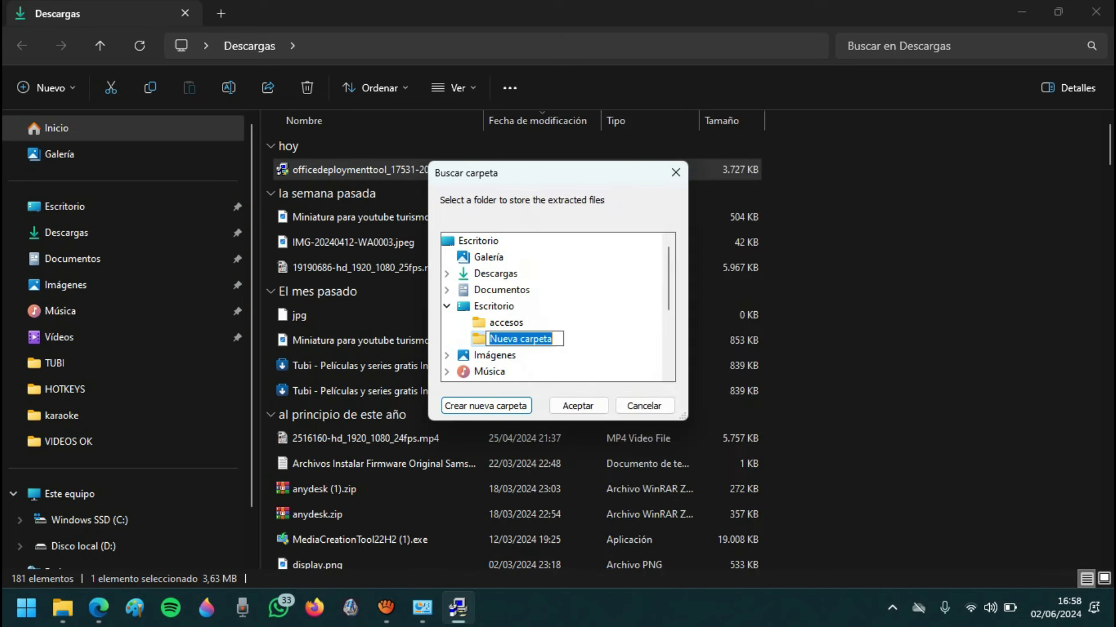
{"action": "type", "text": "office"}
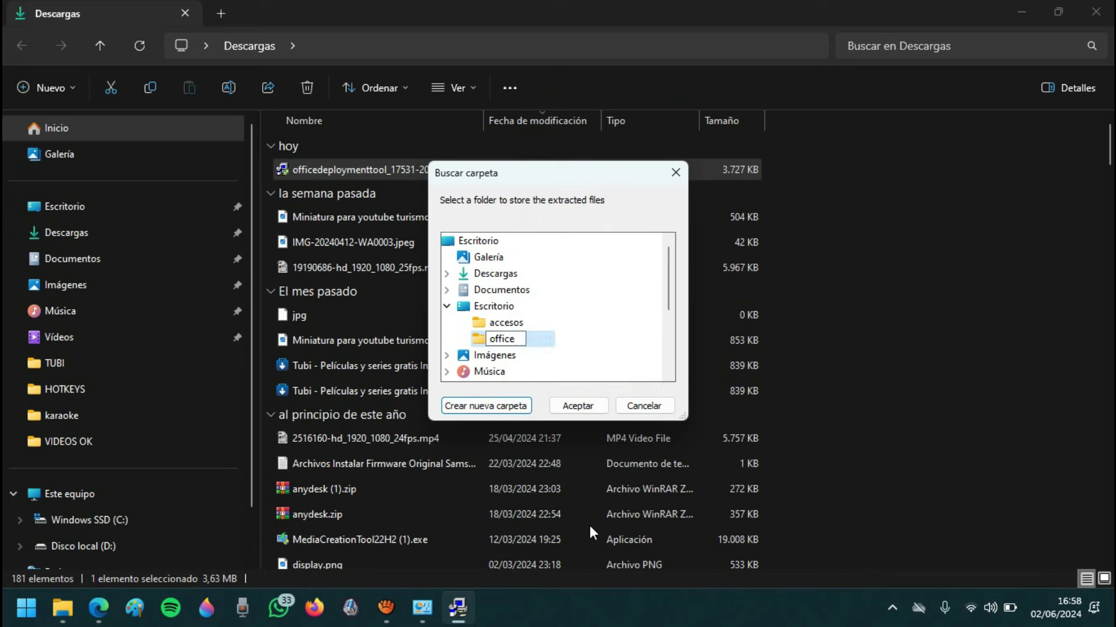
{"action": "key", "text": "Escape"}
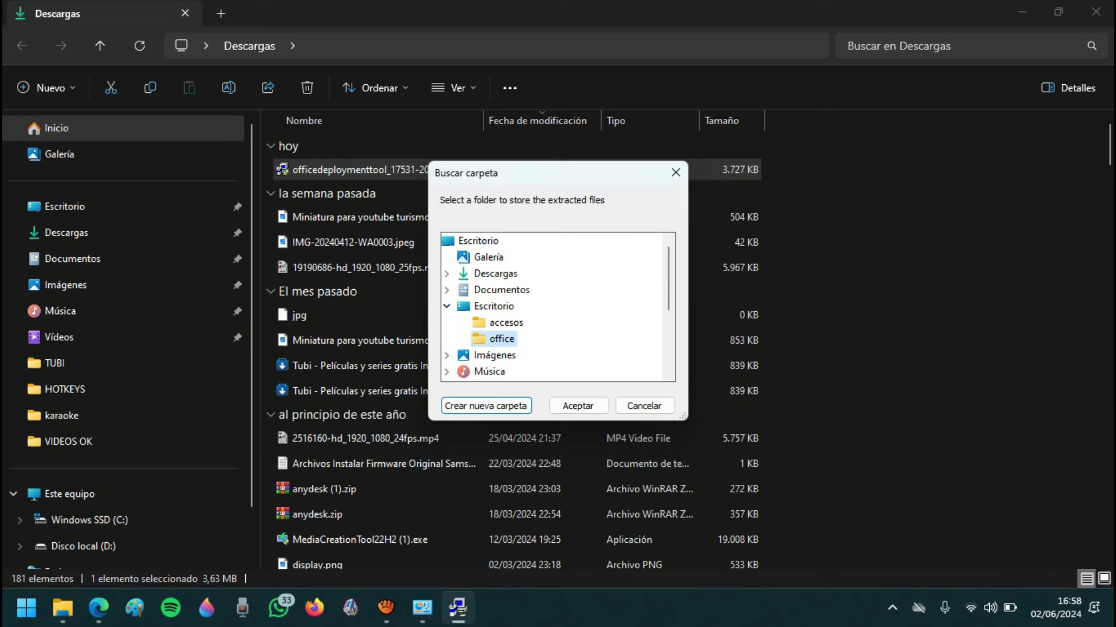
{"action": "left_click", "coordinate": [578, 405]}
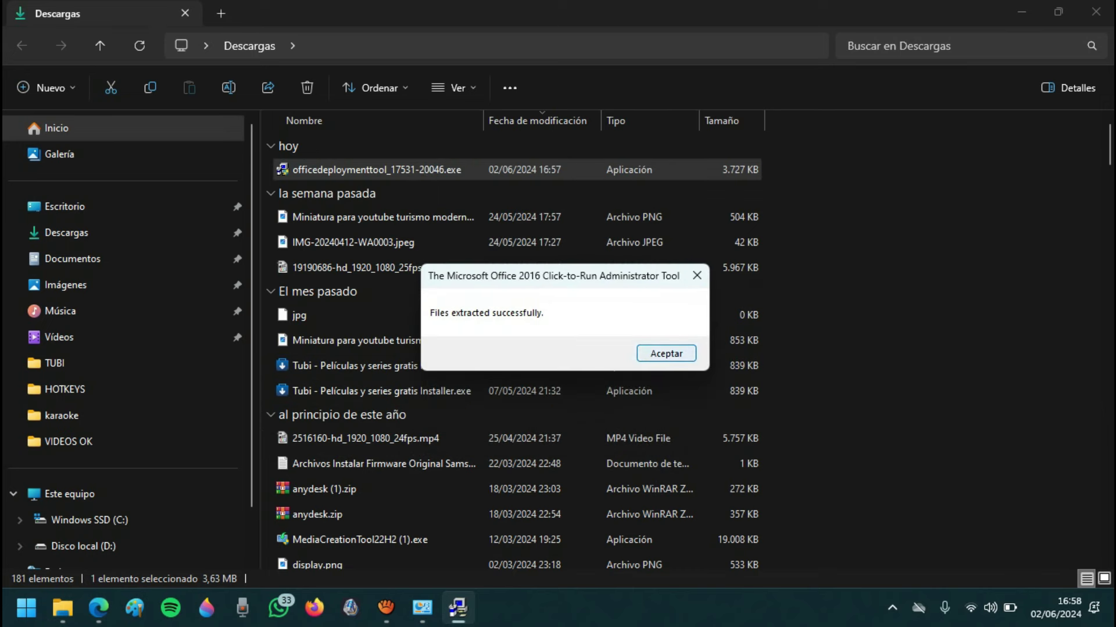
- Dismiss the extraction message, delete officedeploymenttool_17531-20046.exe from Descargas and close that folder
{"action": "left_click", "coordinate": [666, 353]}
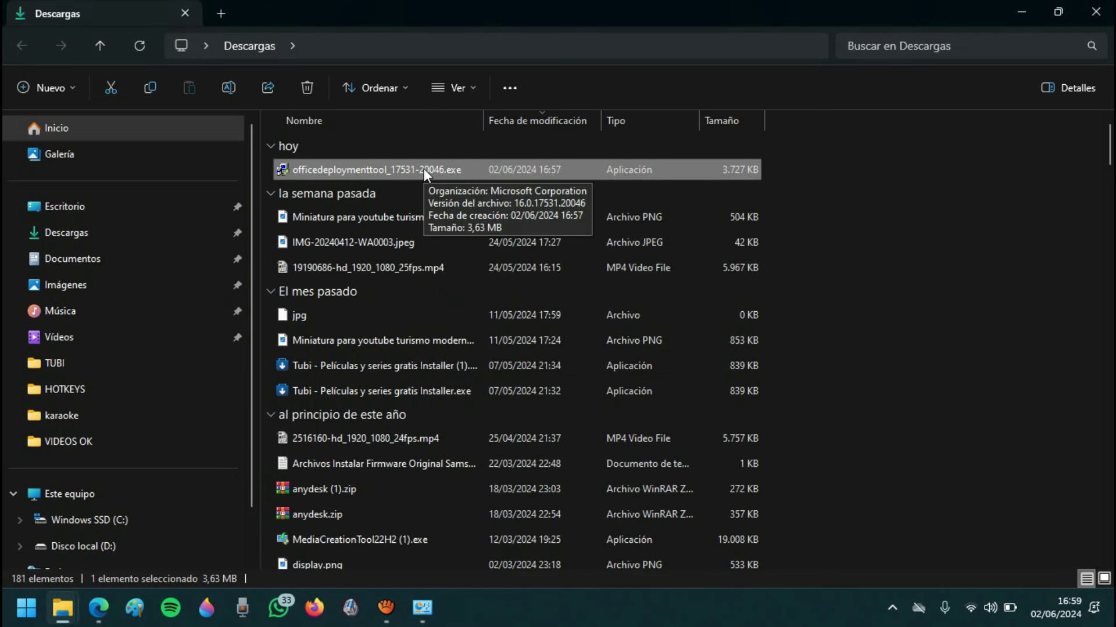
{"action": "key", "text": "Delete"}
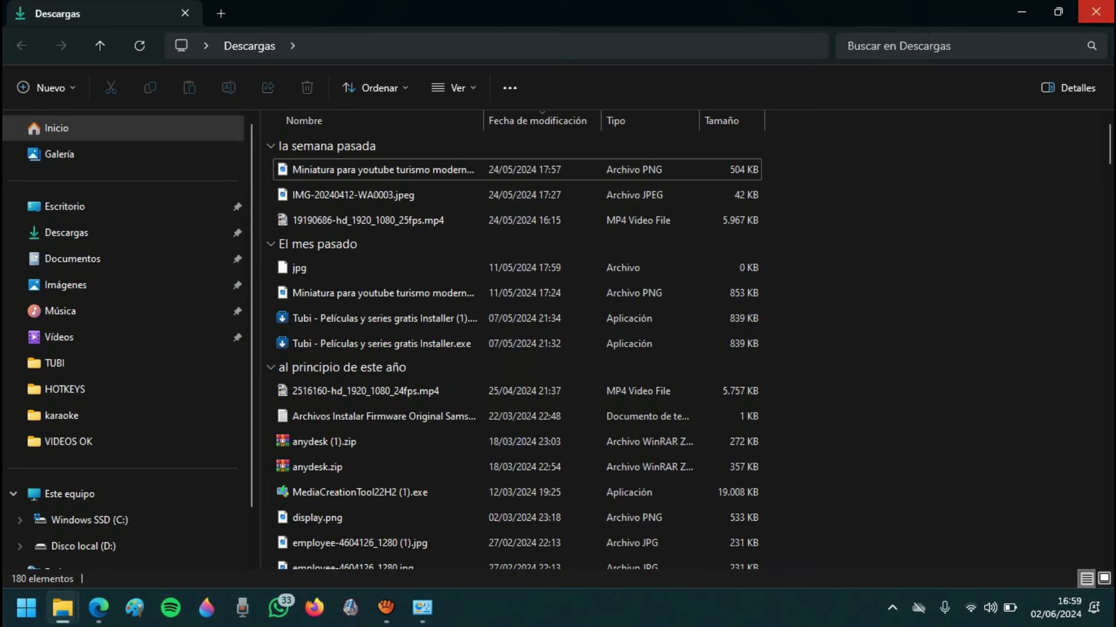
{"action": "left_click", "coordinate": [1095, 14]}
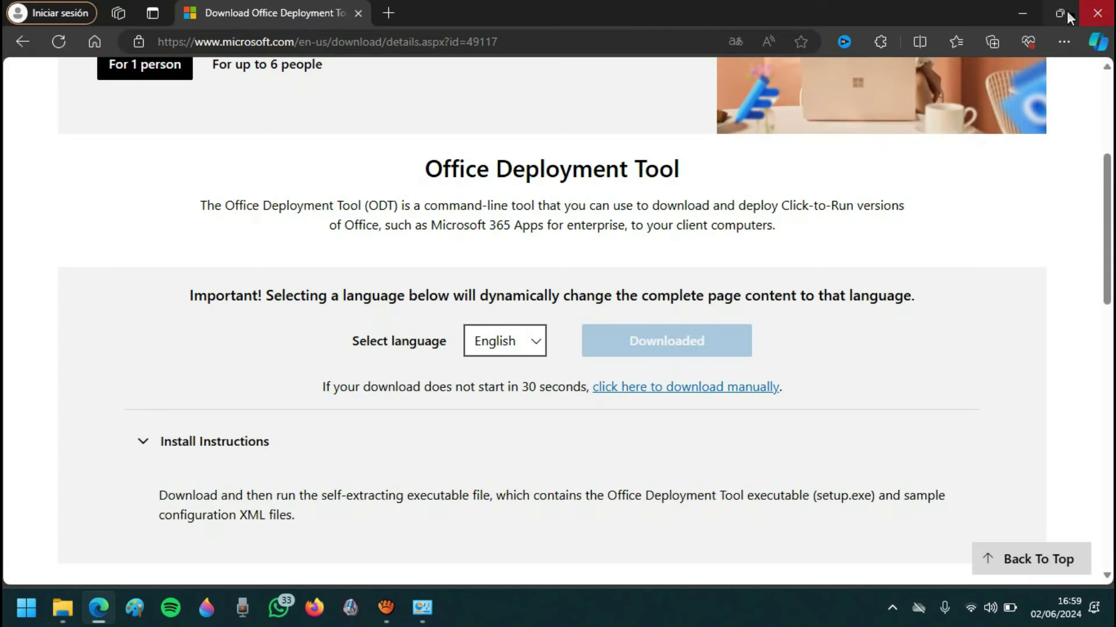
- Open the office folder on the desktop and delete configuration-Office2019Enterprise.xml and configuration-Office2021Enterprise.xml
{"action": "left_click", "coordinate": [1019, 20]}
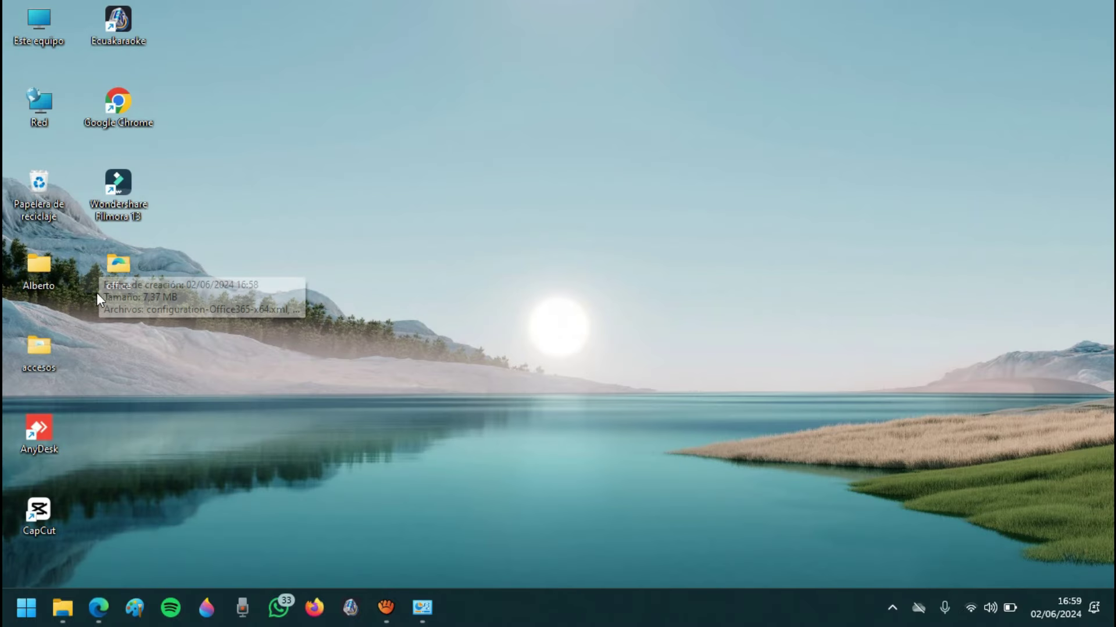
{"action": "double_click", "coordinate": [121, 266]}
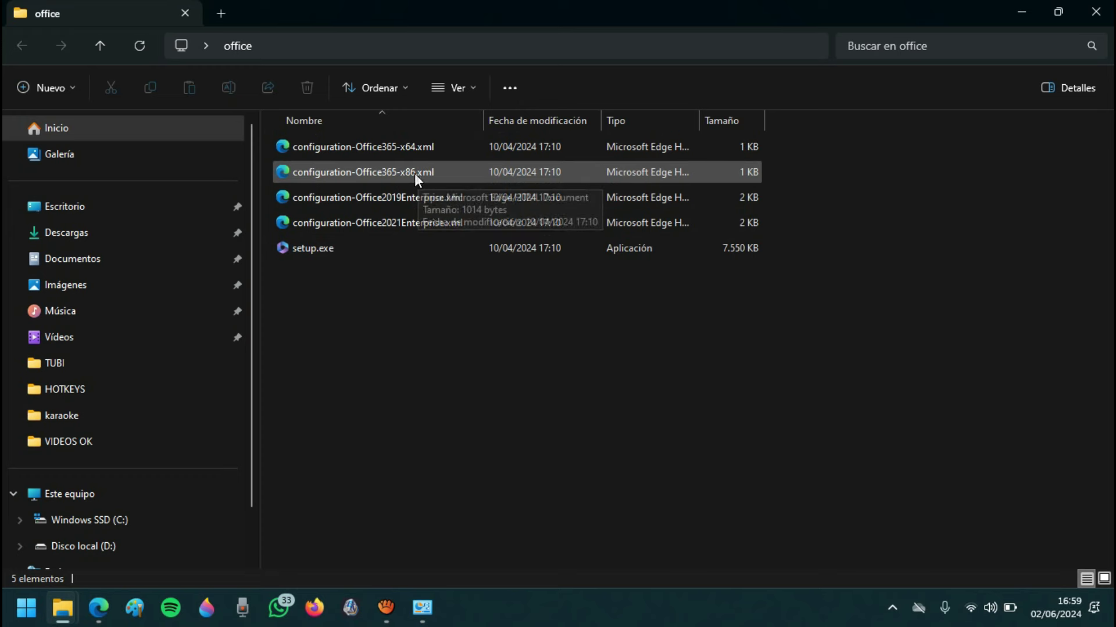
{"action": "left_click", "coordinate": [444, 228]}
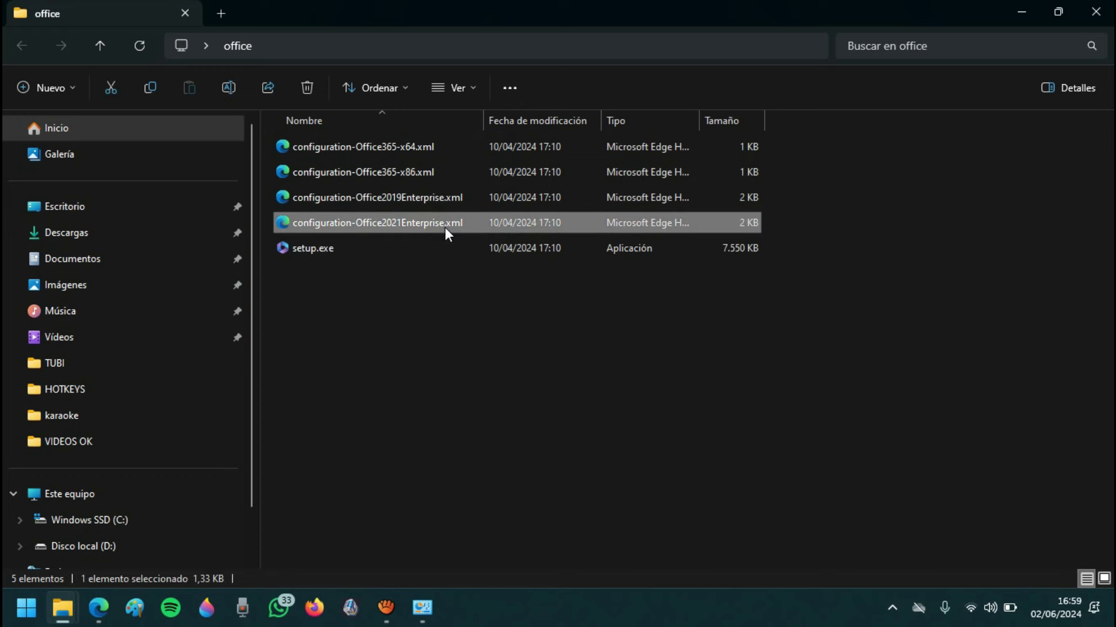
{"action": "key", "text": "shift+Up"}
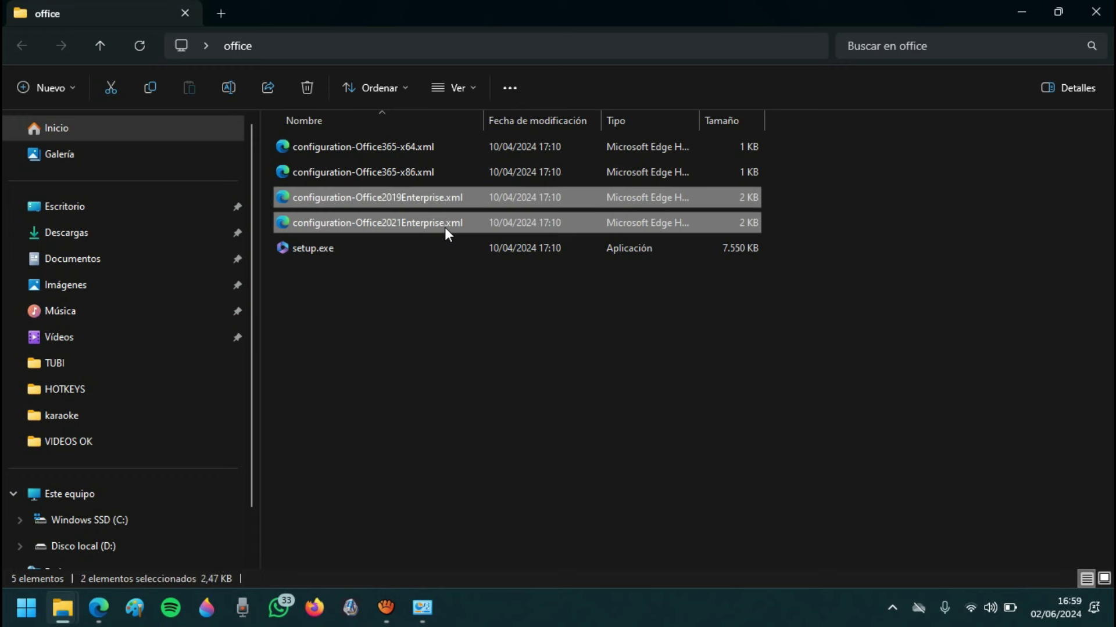
{"action": "key", "text": "Delete"}
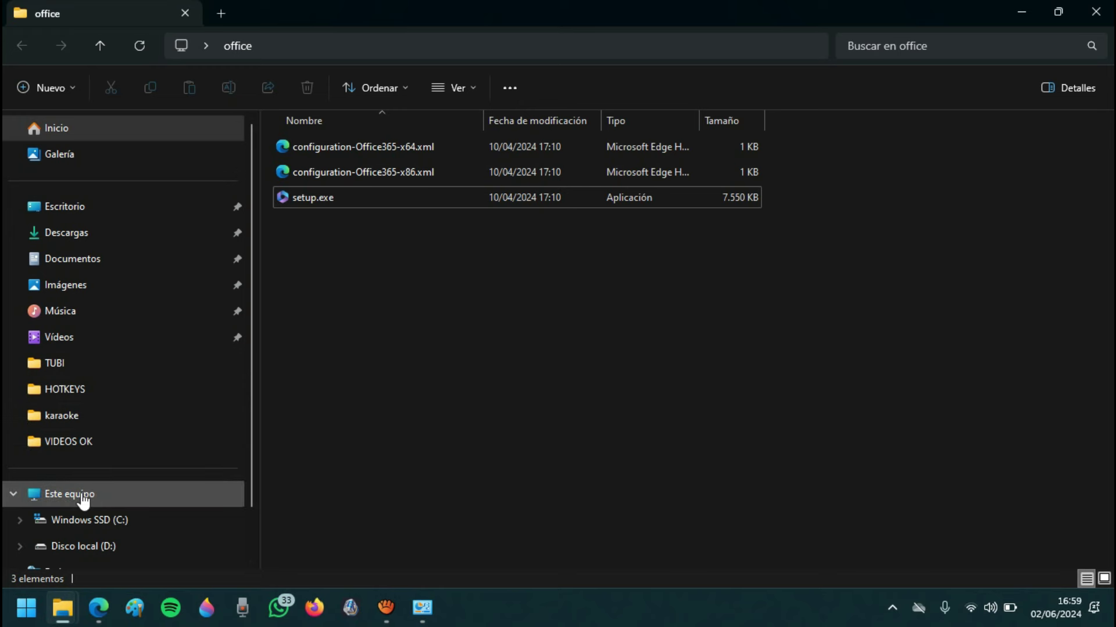
- Check the system type in the properties of Este equipo to learn the operating system's architecture
{"action": "right_click", "coordinate": [78, 500]}
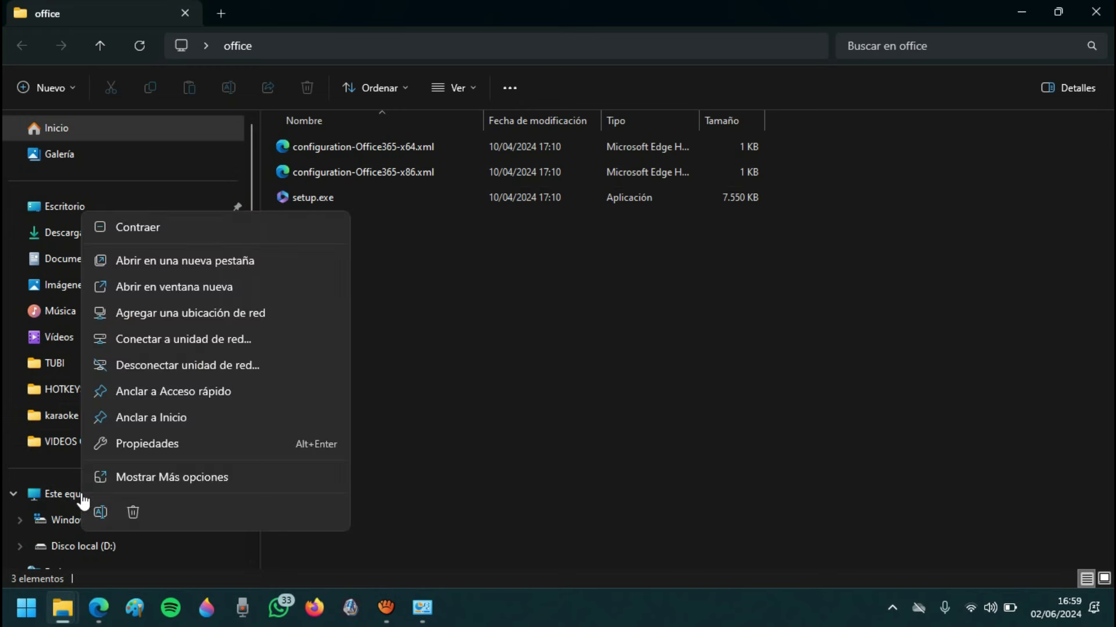
{"action": "left_click", "coordinate": [155, 443]}
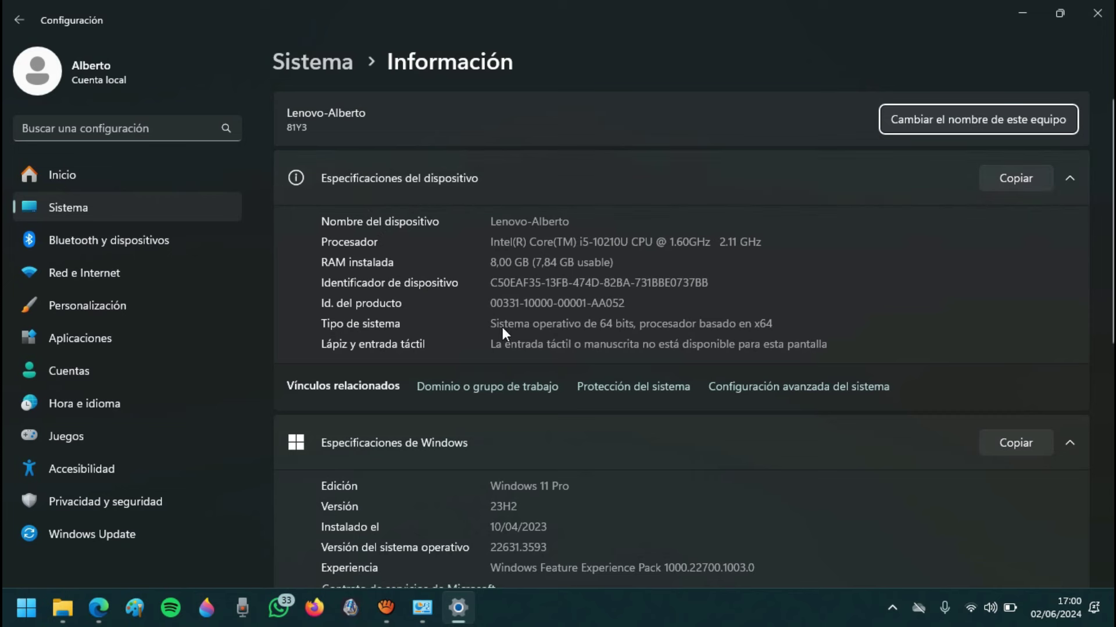
{"action": "left_click_drag", "start_coordinate": [597, 323], "coordinate": [796, 336]}
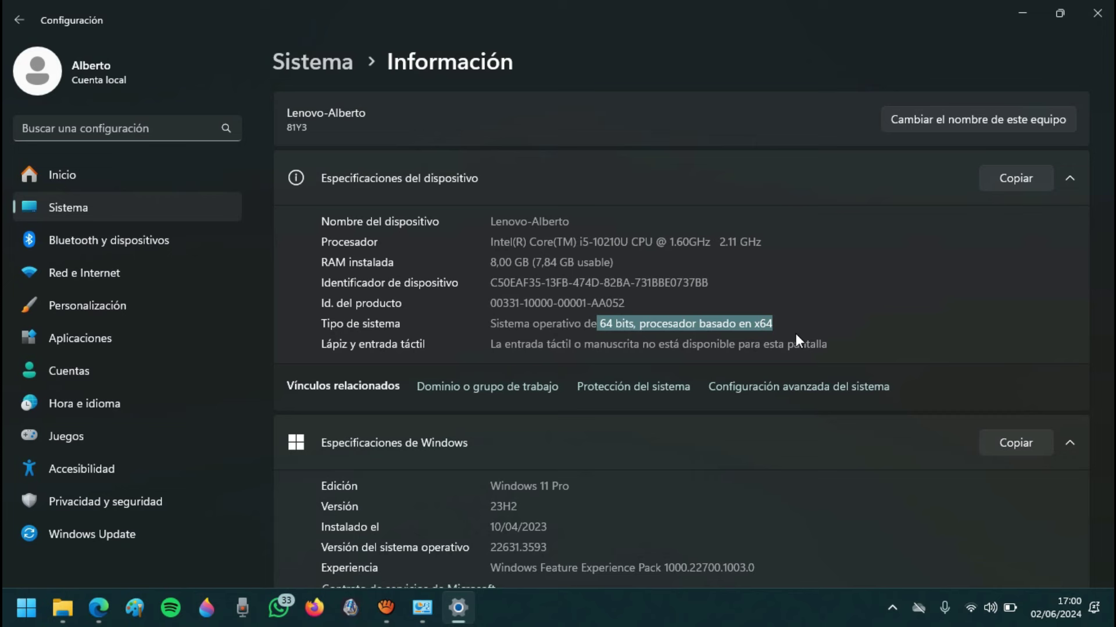
{"action": "left_click", "coordinate": [706, 326]}
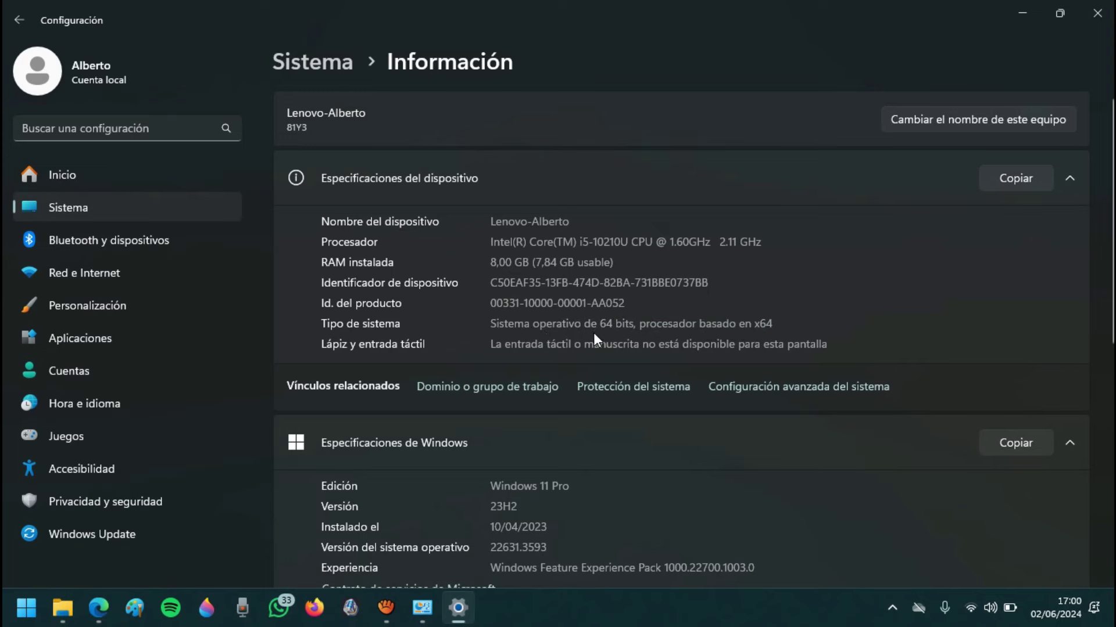
{"action": "left_click", "coordinate": [1097, 13]}
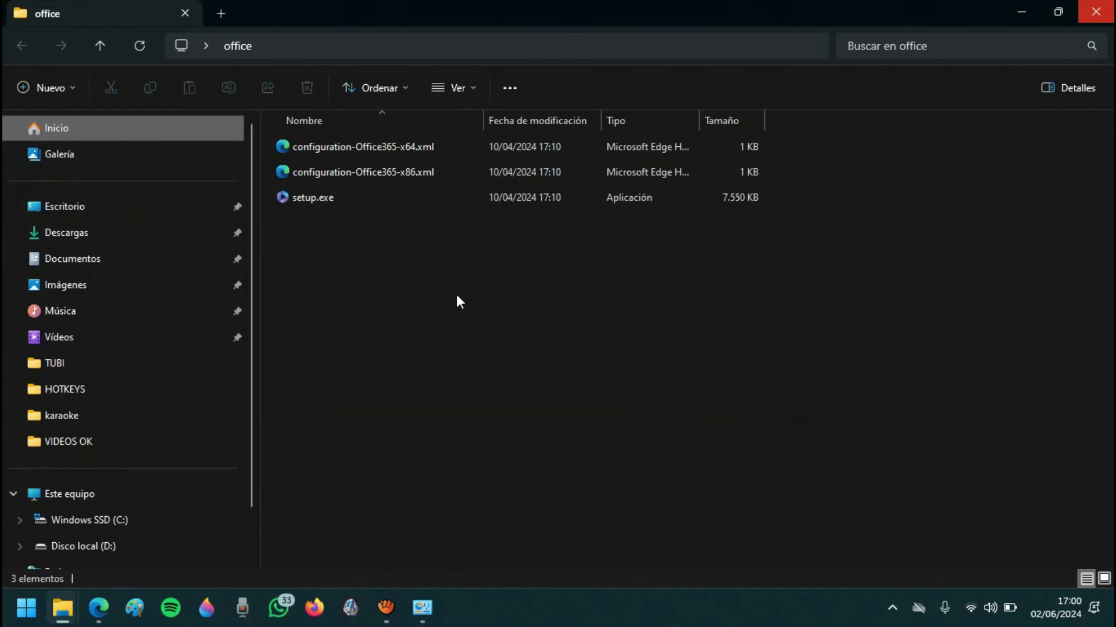
- Delete configuration-Office365-x86.xml from the office folder
{"action": "left_click", "coordinate": [395, 173]}
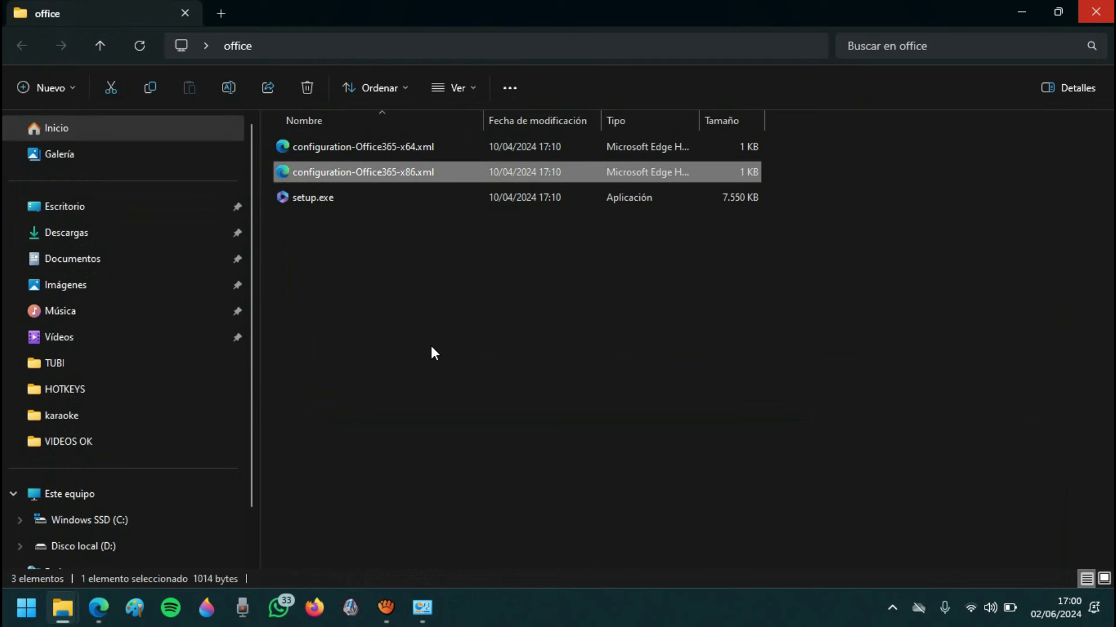
{"action": "key", "text": "Delete"}
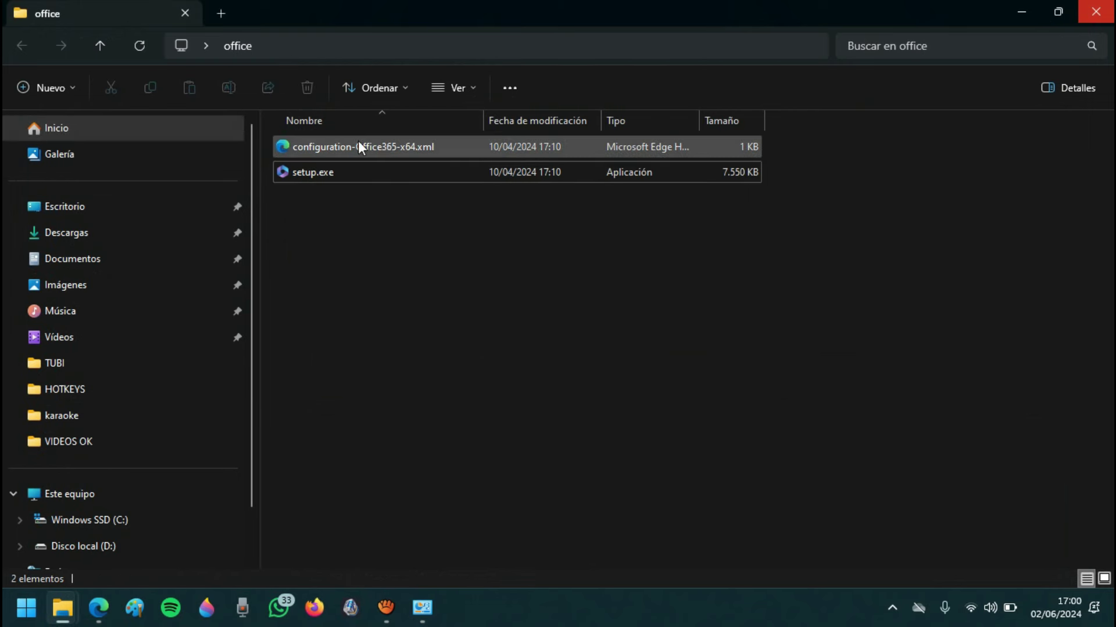
- Rename configuration-Office365-x64.xml as configuration.xml
{"action": "left_click", "coordinate": [395, 148]}
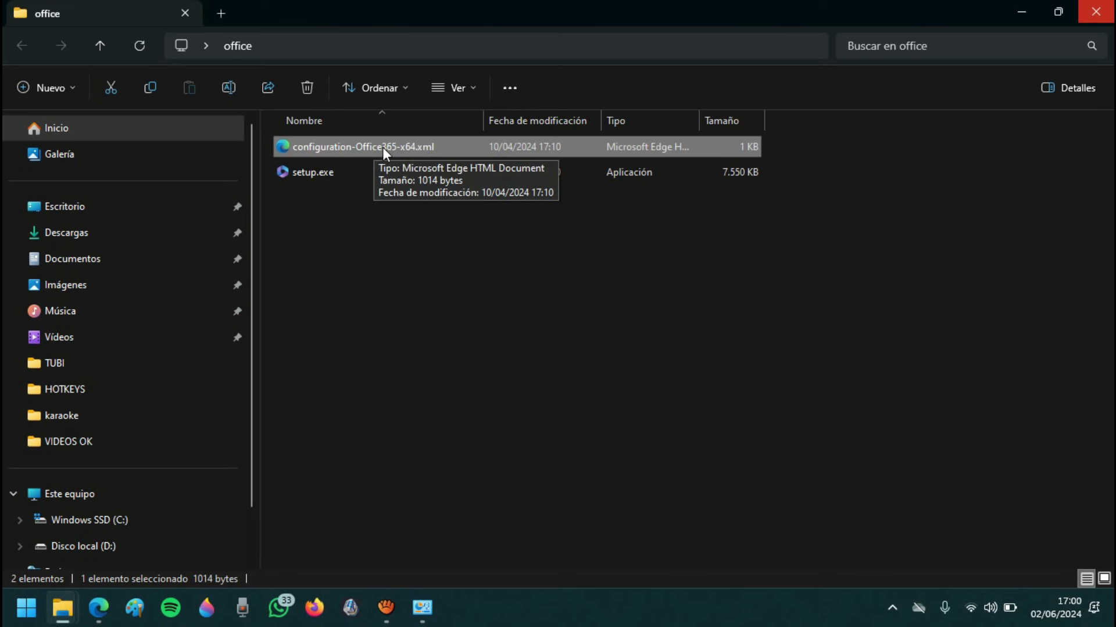
{"action": "right_click", "coordinate": [382, 148]}
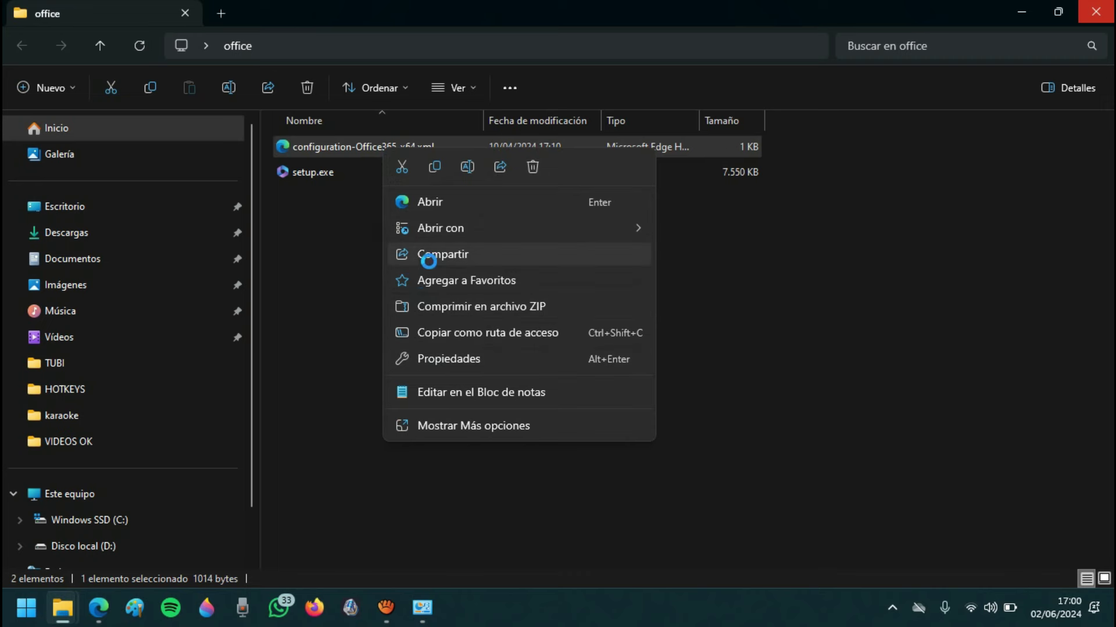
{"action": "left_click", "coordinate": [433, 427]}
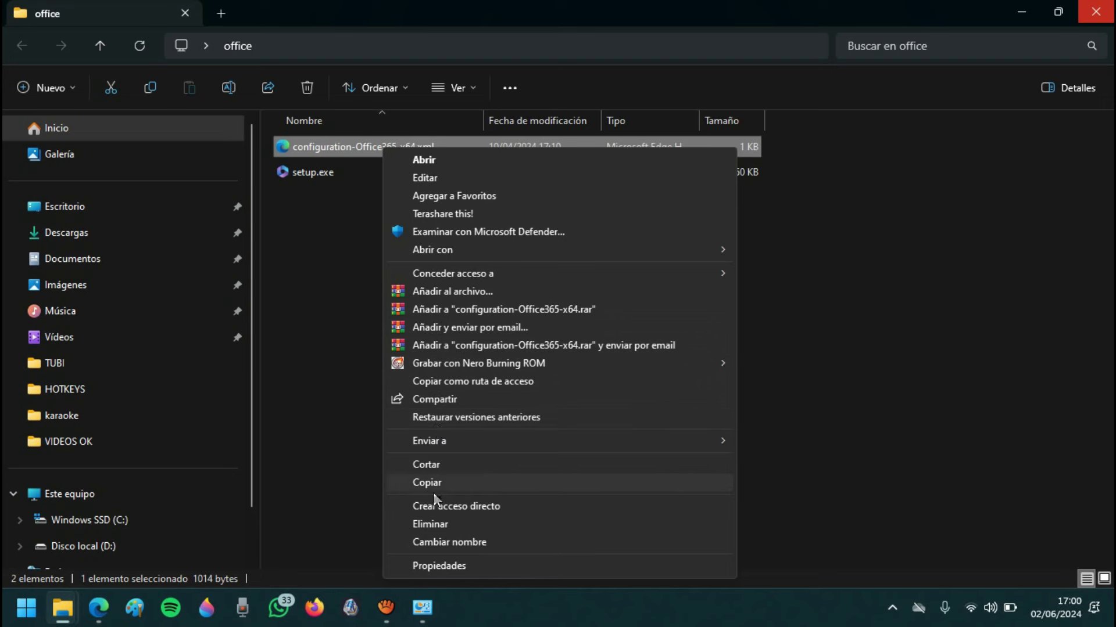
{"action": "left_click", "coordinate": [451, 542]}
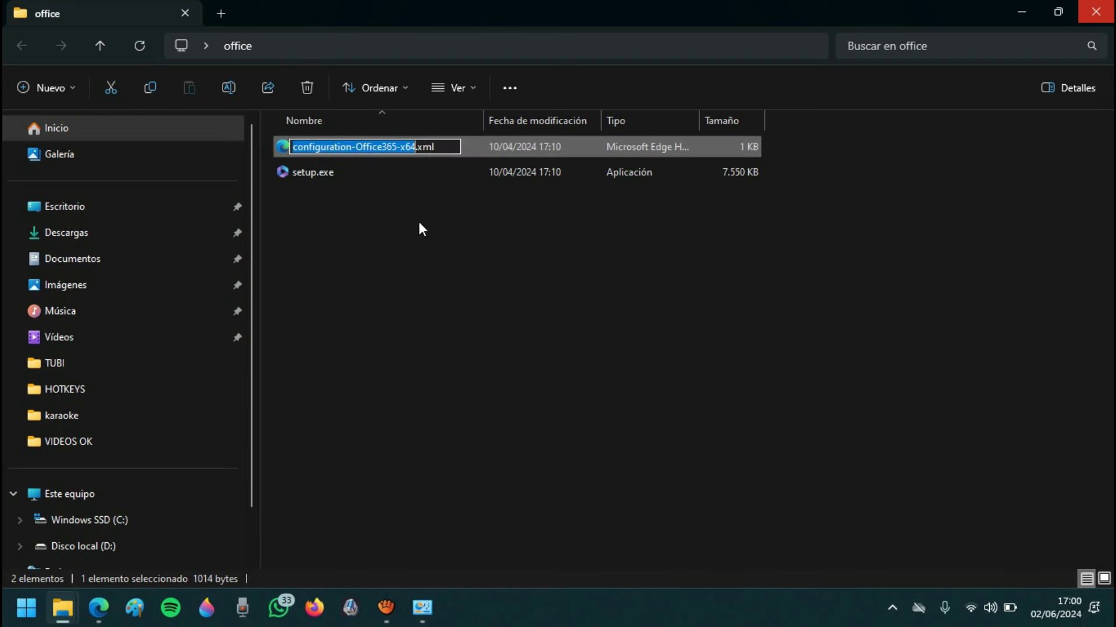
{"action": "left_click", "coordinate": [416, 146]}
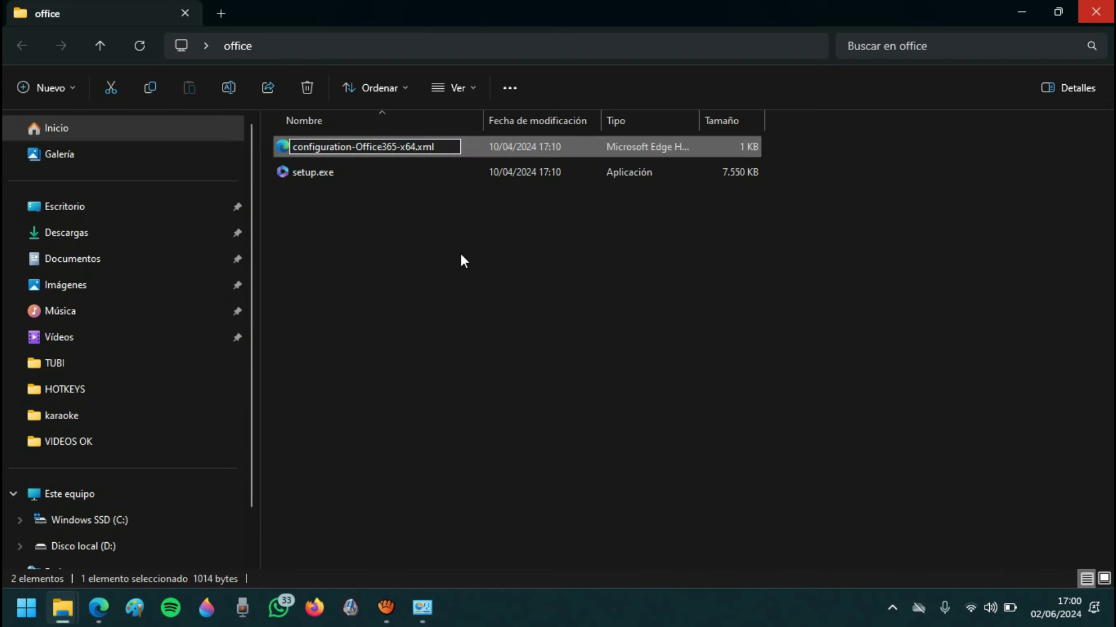
{"action": "key", "text": "BackSpace"}
{"action": "key", "text": "BackSpace"}
{"action": "key", "text": "BackSpace"}
{"action": "key", "text": "BackSpace"}
{"action": "key", "text": "BackSpace"}
{"action": "key", "text": "BackSpace"}
{"action": "key", "text": "BackSpace"}
{"action": "key", "text": "BackSpace"}
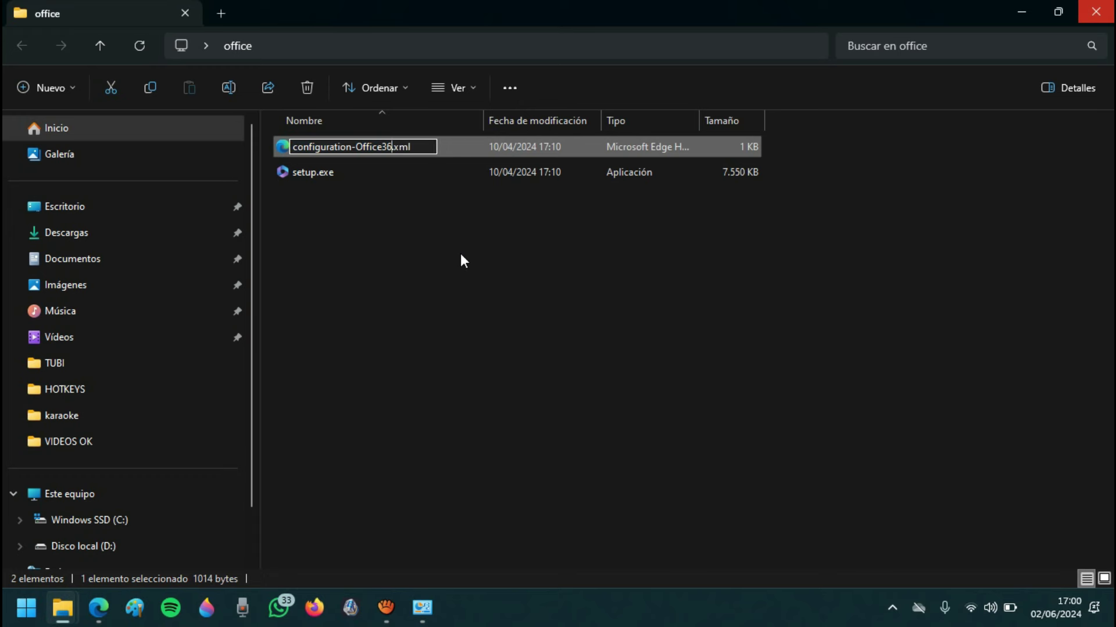
{"action": "key", "text": "BackSpace"}
{"action": "key", "text": "BackSpace"}
{"action": "key", "text": "BackSpace"}
{"action": "key", "text": "BackSpace"}
{"action": "key", "text": "BackSpace"}
{"action": "key", "text": "BackSpace"}
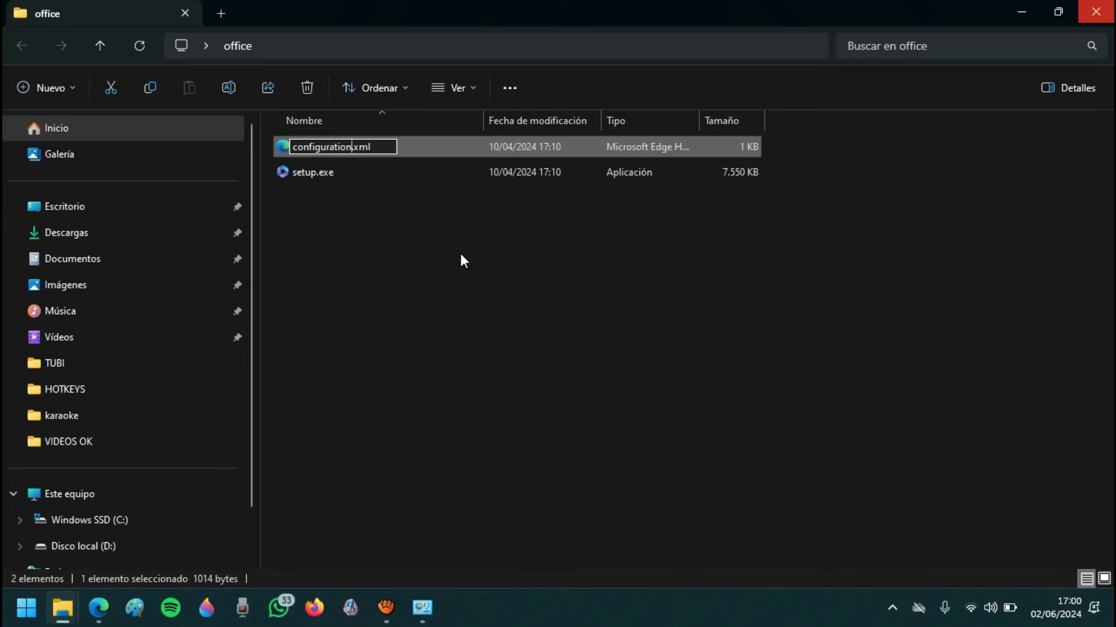
{"action": "left_click", "coordinate": [444, 297]}
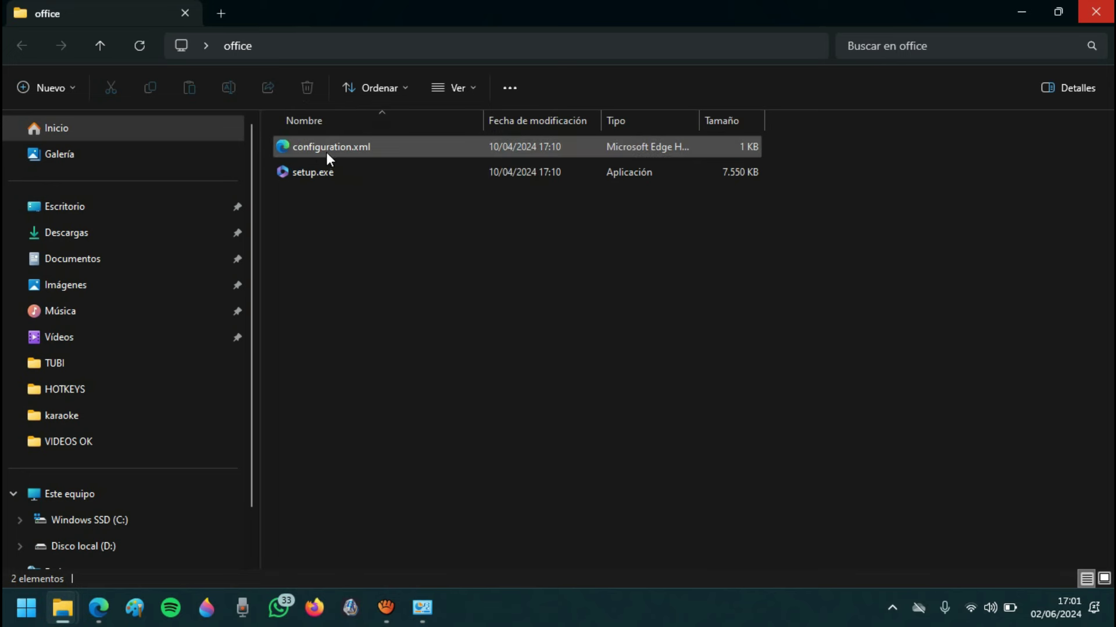
- Open configuration.xml in Bloc de notas and make that application the permanent choice for .xml files
{"action": "right_click", "coordinate": [357, 147]}
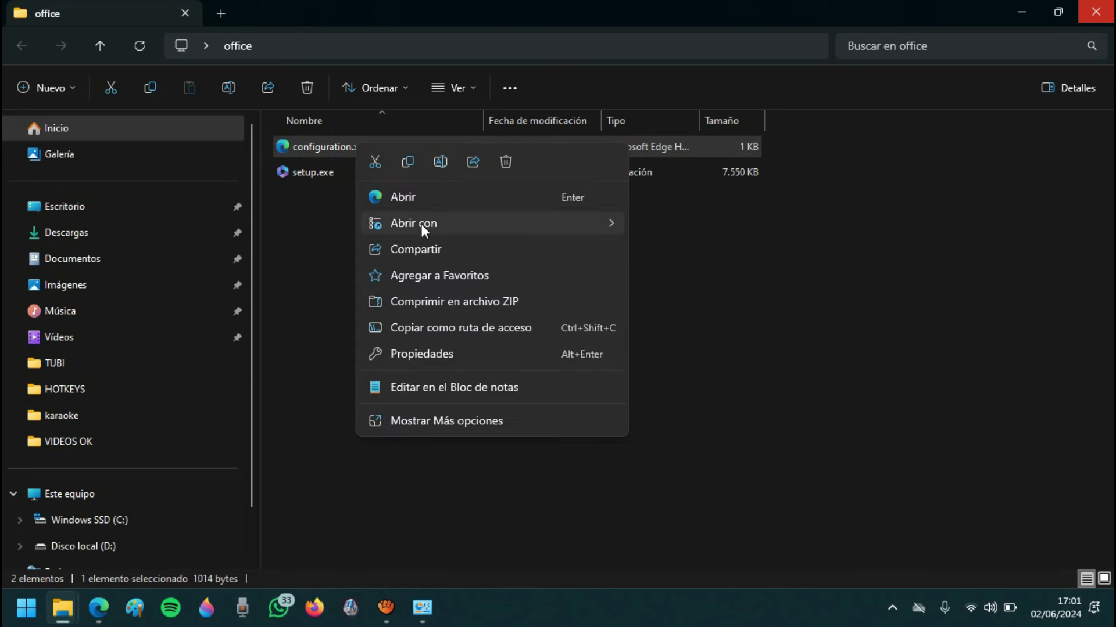
{"action": "mouse_move", "coordinate": [476, 221]}
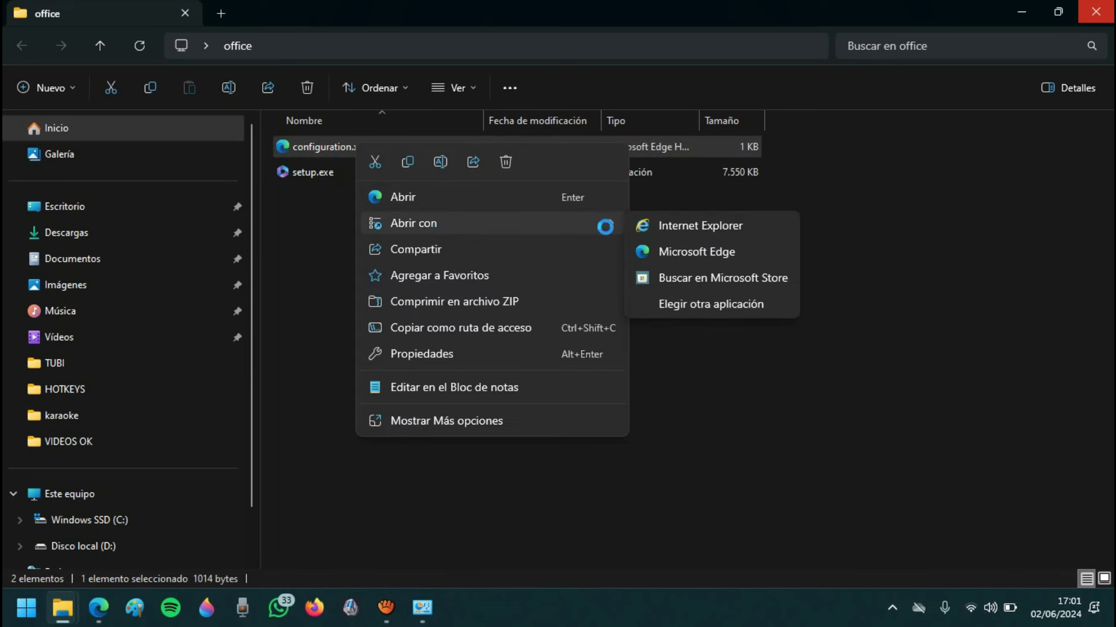
{"action": "left_click", "coordinate": [700, 304]}
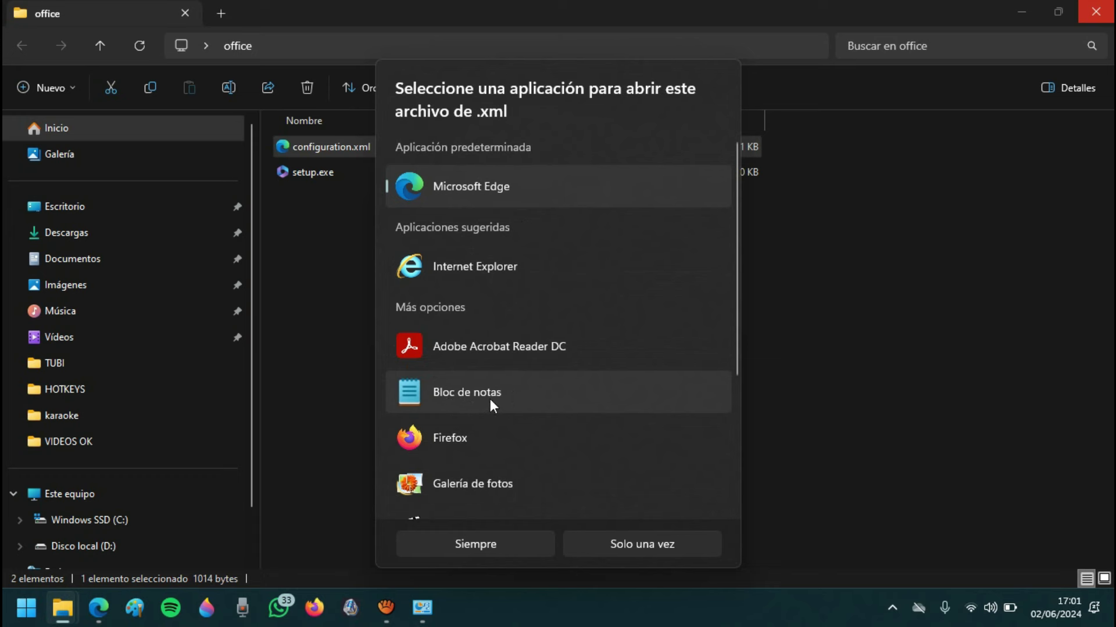
{"action": "left_click", "coordinate": [467, 394]}
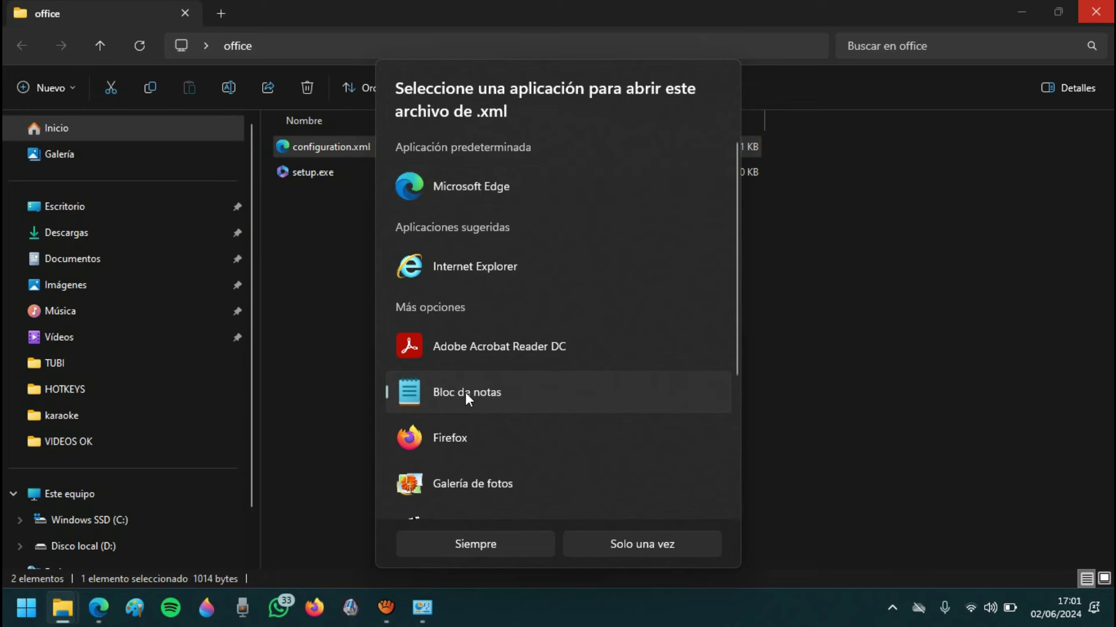
{"action": "left_click", "coordinate": [526, 542]}
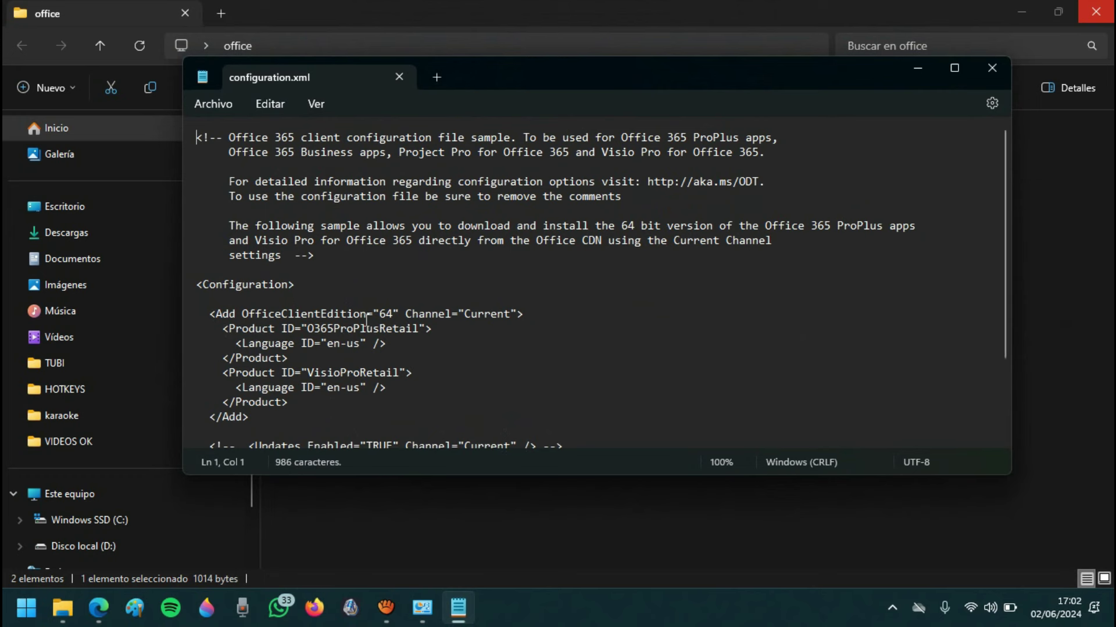
- Set the Language ID of the O365ProPlusRetail product to es-es
{"action": "left_click_drag", "start_coordinate": [235, 344], "coordinate": [320, 344]}
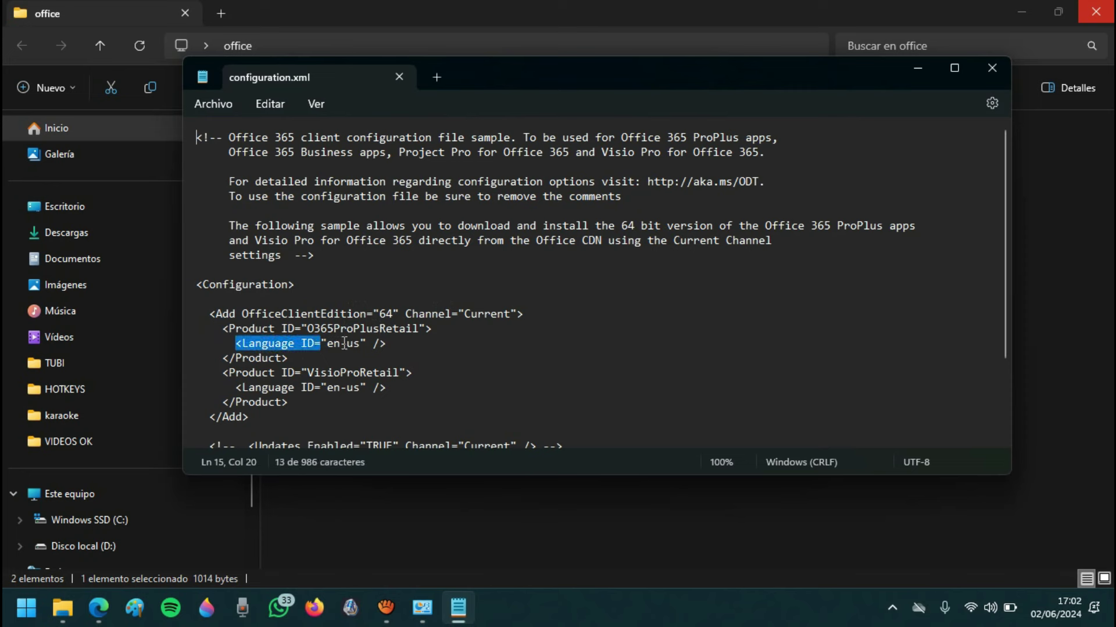
{"action": "left_click", "coordinate": [340, 344]}
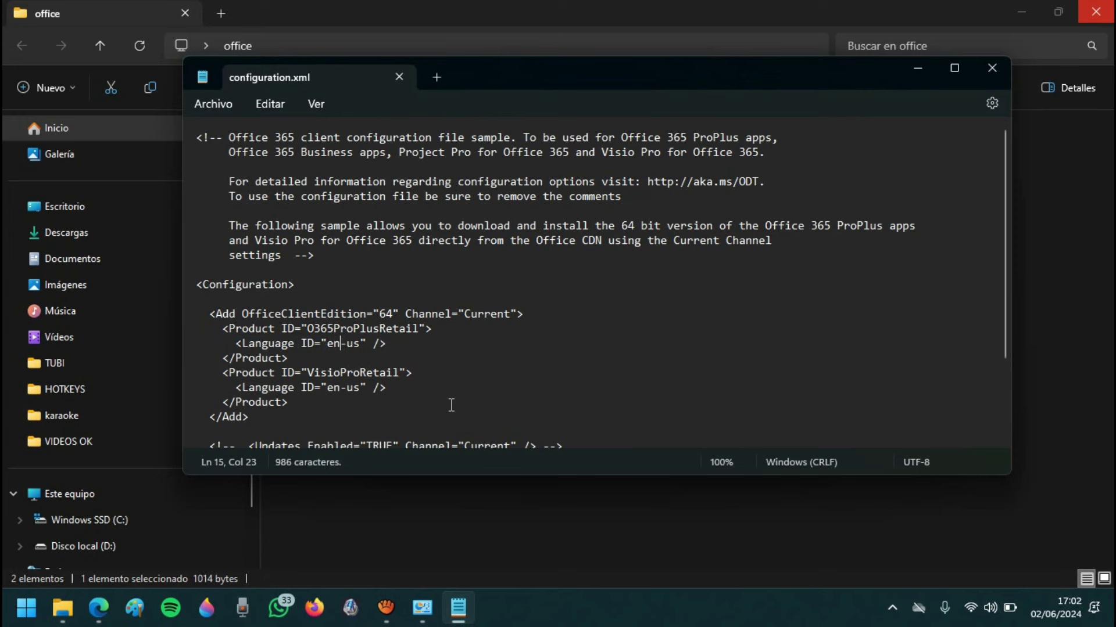
{"action": "key", "text": "BackSpace"}
{"action": "type", "text": "s"}
{"action": "key", "text": "Right"}
{"action": "key", "text": "Right"}
{"action": "key", "text": "Num_Lock"}
{"action": "key", "text": "Left"}
{"action": "key", "text": "BackSpace"}
{"action": "type", "text": "s"}
{"action": "key", "text": "BackSpace"}
{"action": "type", "text": "e"}
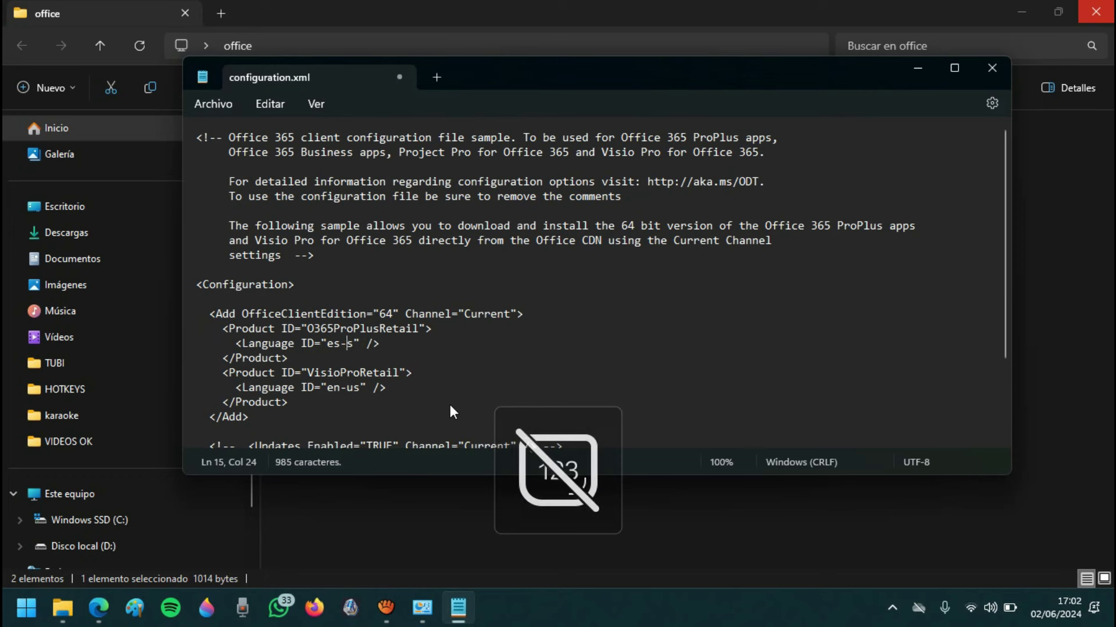
- Set the Language ID of the VisioProRetail product to es-es and review both language lines
{"action": "left_click", "coordinate": [340, 388]}
{"action": "key", "text": "BackSpace"}
{"action": "type", "text": "s"}
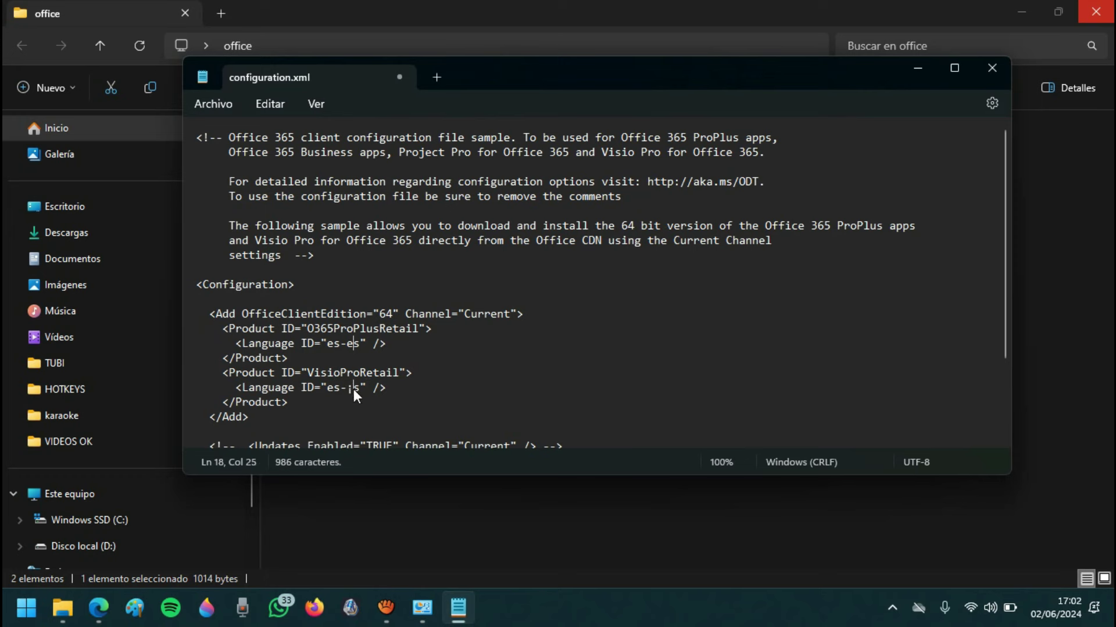
{"action": "key", "text": "BackSpace"}
{"action": "type", "text": "e"}
{"action": "left_click", "coordinate": [454, 388]}
{"action": "left_click_drag", "start_coordinate": [236, 344], "coordinate": [361, 345]}
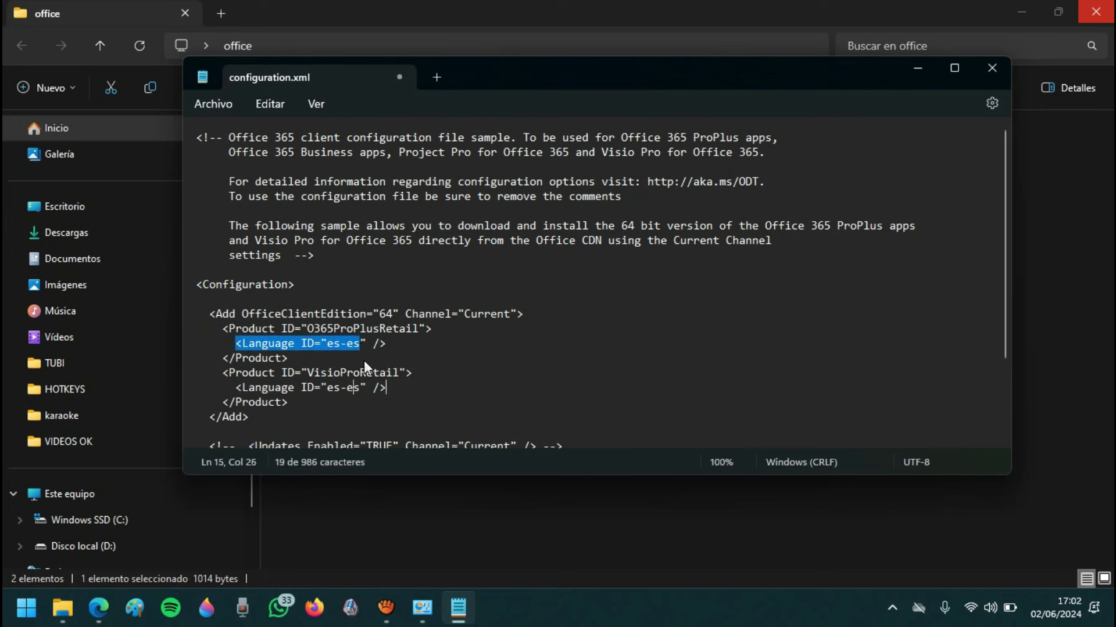
{"action": "left_click_drag", "start_coordinate": [360, 388], "coordinate": [237, 388]}
{"action": "left_click", "coordinate": [637, 394]}
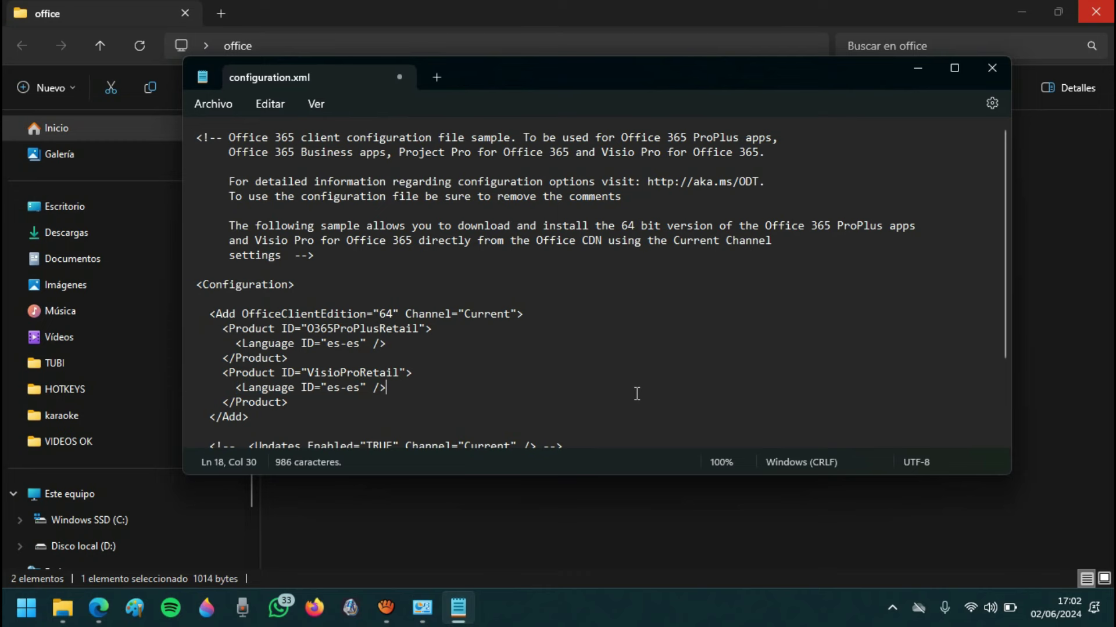
- Save the edited configuration.xml and close the text editor
{"action": "left_click", "coordinate": [218, 106]}
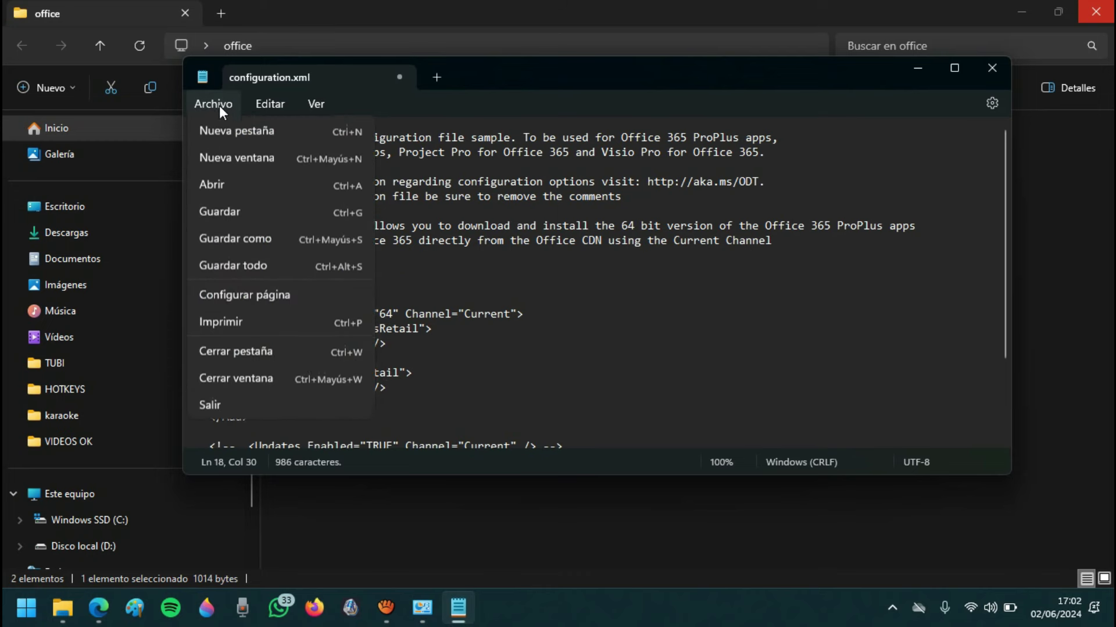
{"action": "left_click", "coordinate": [248, 213]}
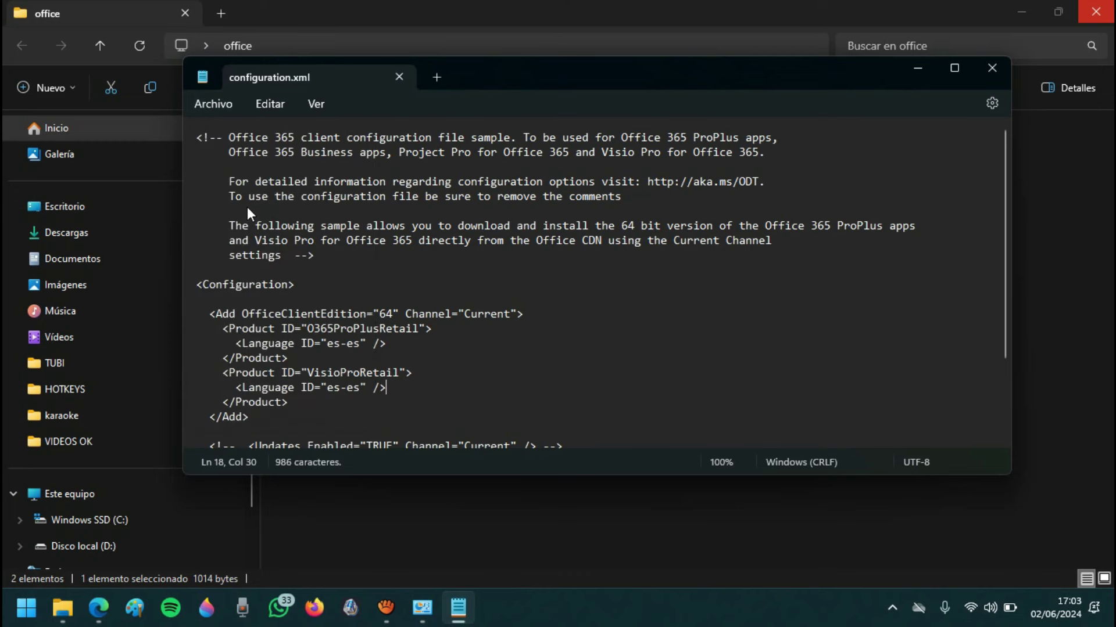
{"action": "left_click", "coordinate": [991, 69]}
{"action": "left_click", "coordinate": [884, 280]}
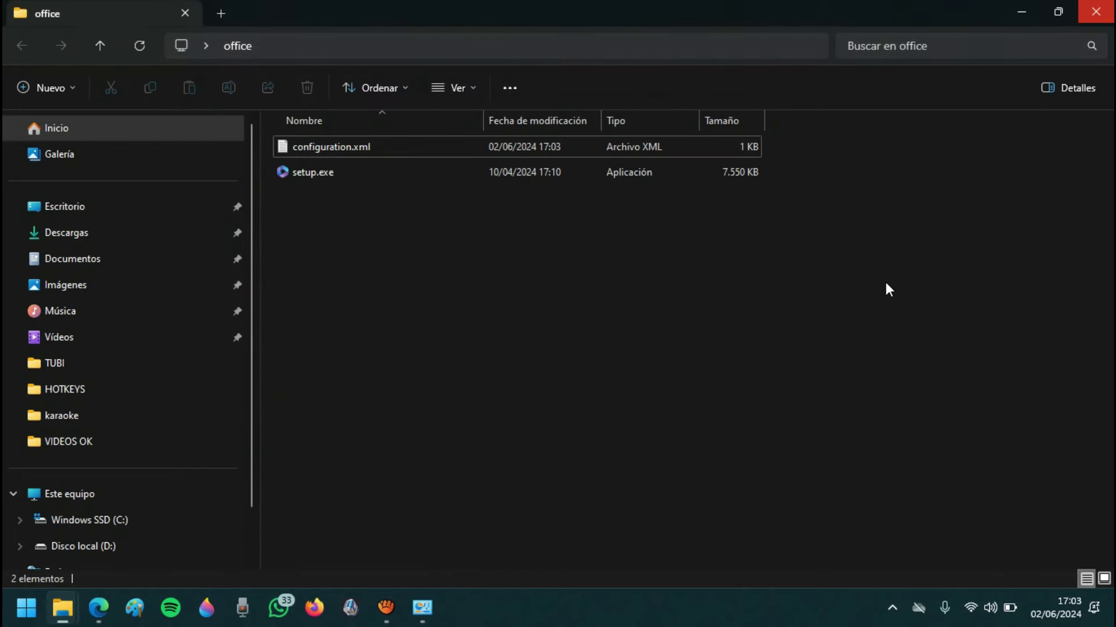
- Switch to Edge, go back to the Office LTSC 2021 deployment article and copy its setup /download configuration.xml command
{"action": "left_click", "coordinate": [1022, 15]}
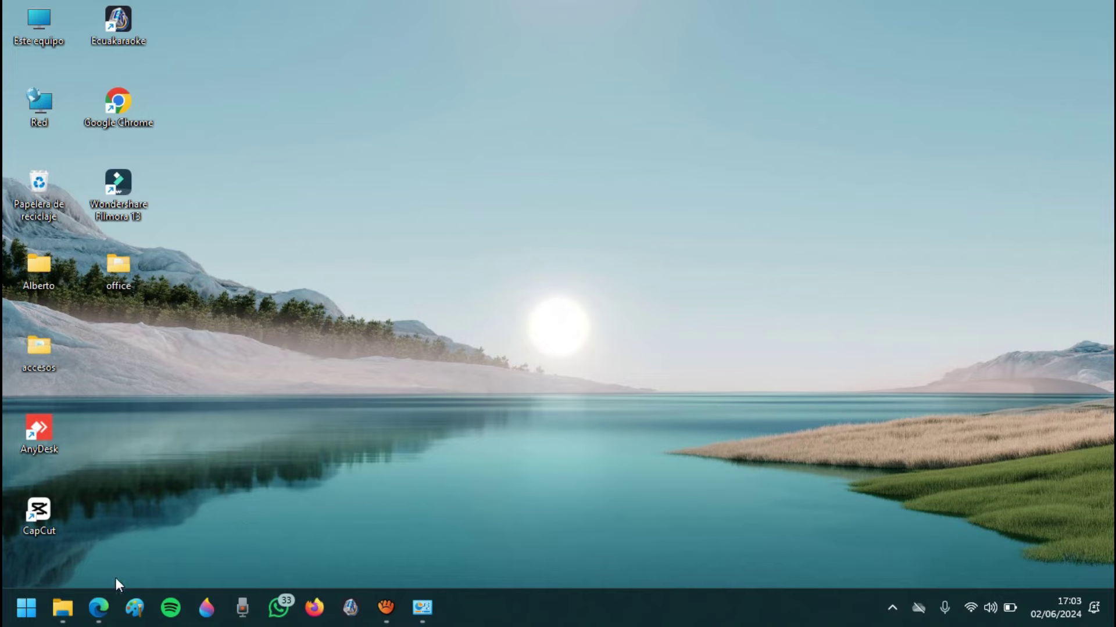
{"action": "left_click", "coordinate": [100, 608]}
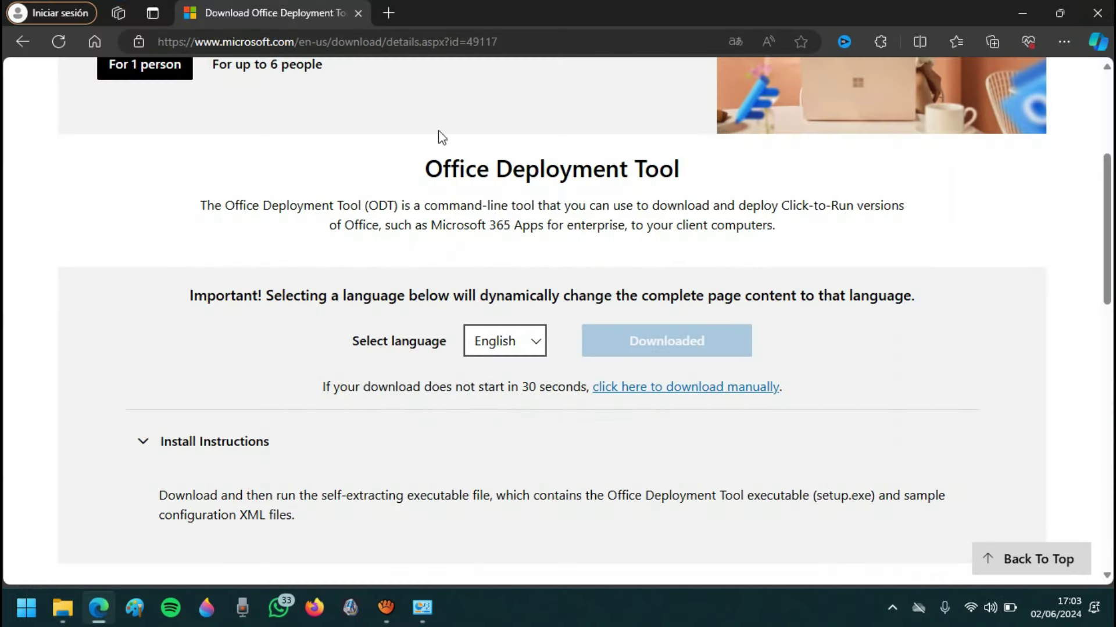
{"action": "left_click", "coordinate": [27, 44]}
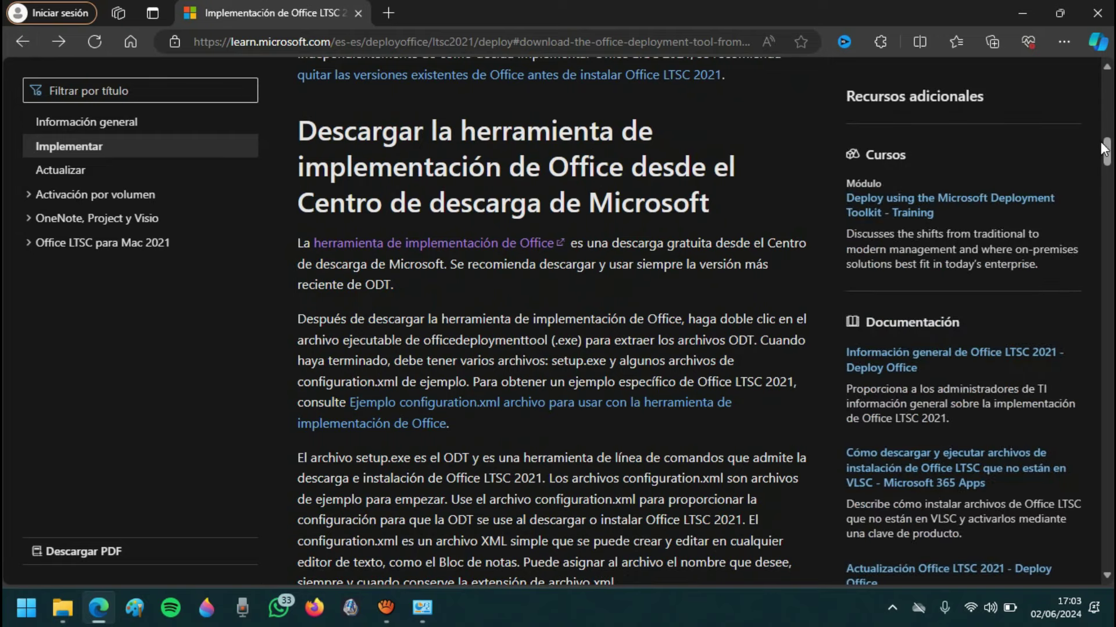
{"action": "scroll", "coordinate": [1109, 151], "scroll_direction": "down", "scroll_amount": 15}
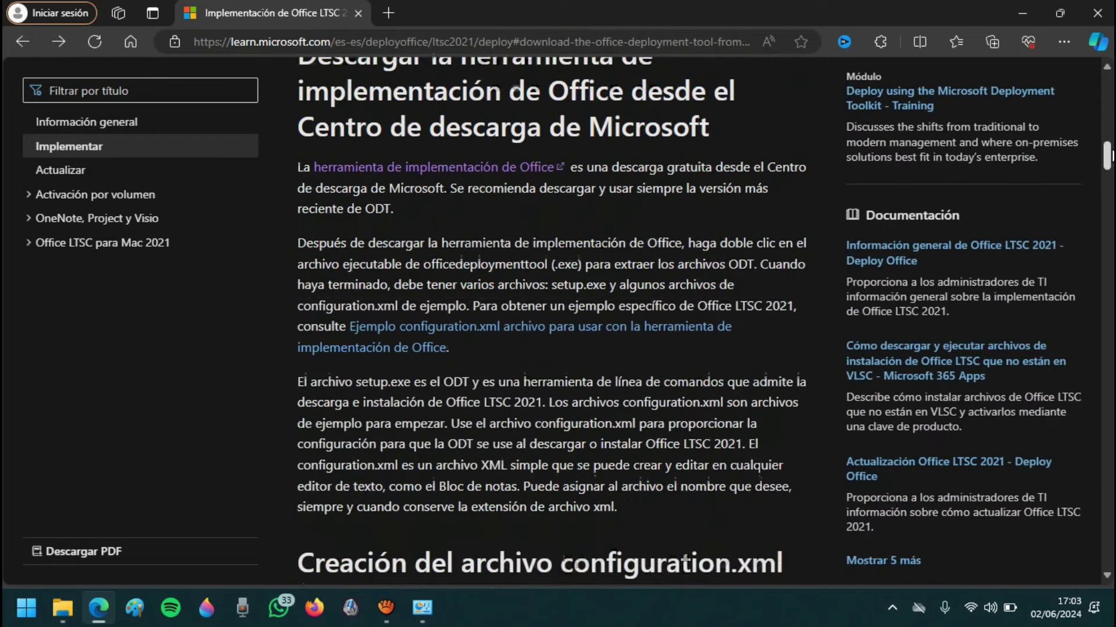
{"action": "scroll", "coordinate": [552, 320], "scroll_direction": "down", "scroll_amount": 20}
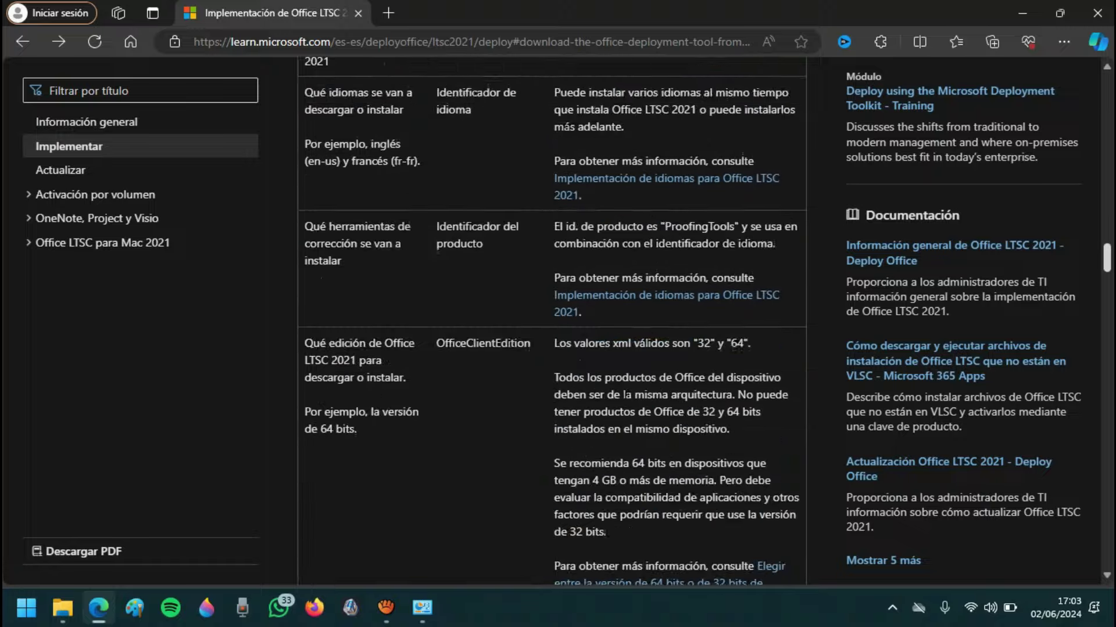
{"action": "scroll", "coordinate": [551, 320], "scroll_direction": "down", "scroll_amount": 20}
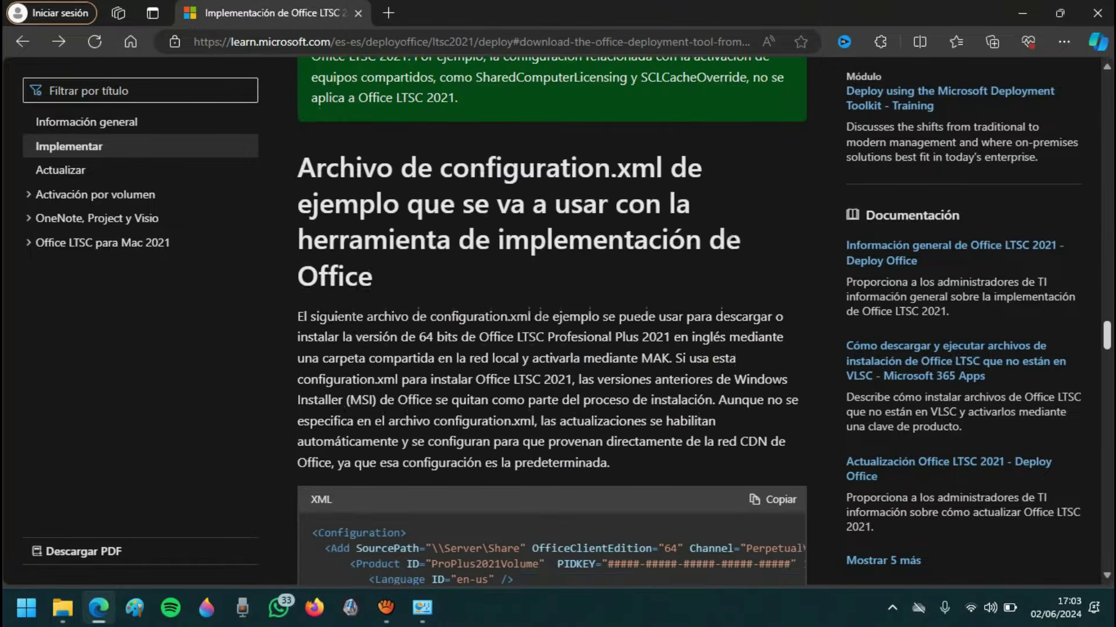
{"action": "scroll", "coordinate": [552, 319], "scroll_direction": "down", "scroll_amount": 20}
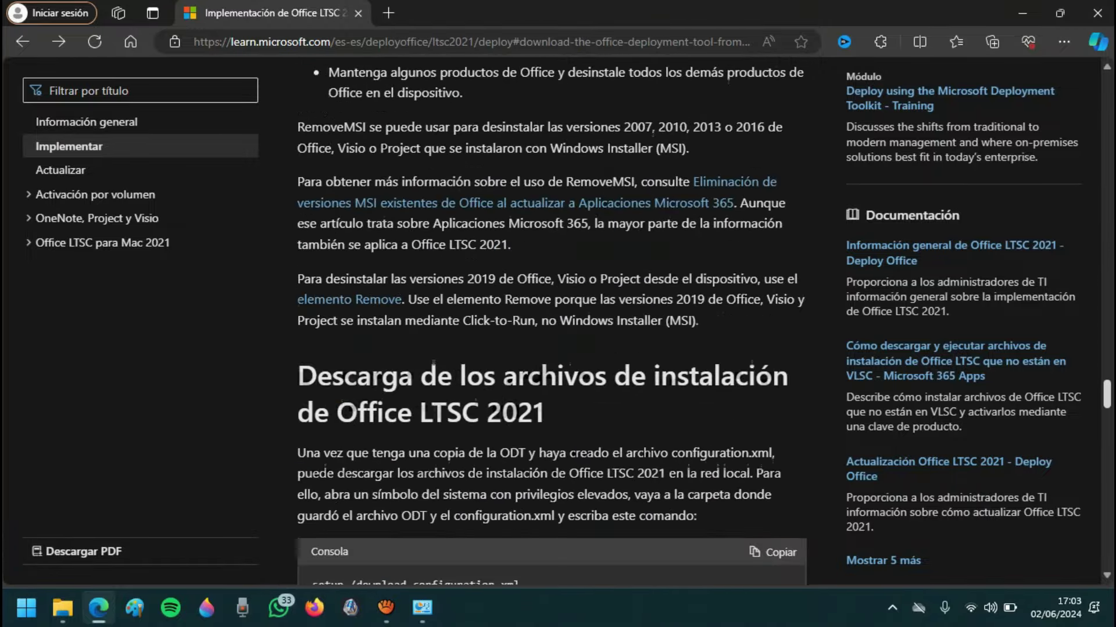
{"action": "scroll", "coordinate": [317, 199], "scroll_direction": "down", "scroll_amount": 3}
{"action": "scroll", "coordinate": [316, 199], "scroll_direction": "up", "scroll_amount": 1}
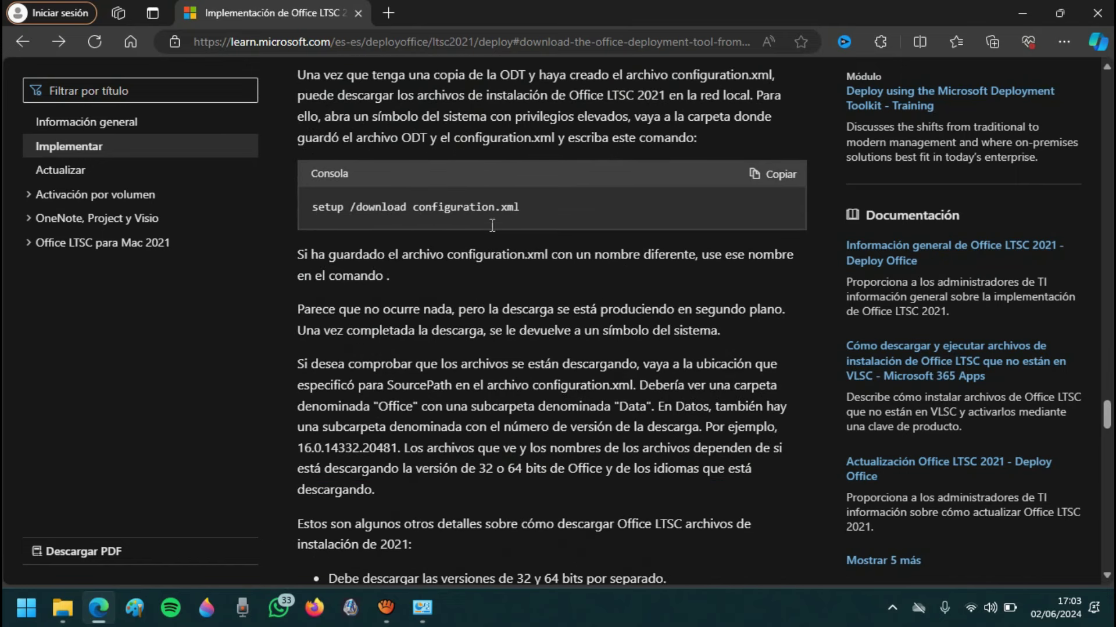
{"action": "left_click", "coordinate": [780, 184]}
- Return to the office folder in File Explorer and open a cmd window at that location
{"action": "mouse_move", "coordinate": [62, 607]}
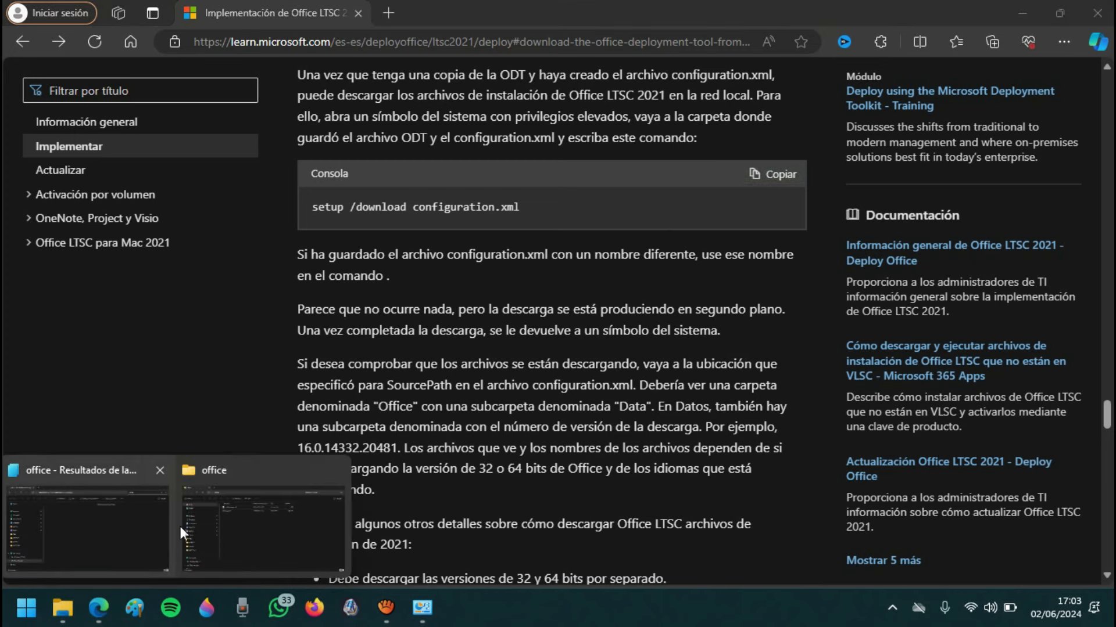
{"action": "left_click", "coordinate": [225, 526]}
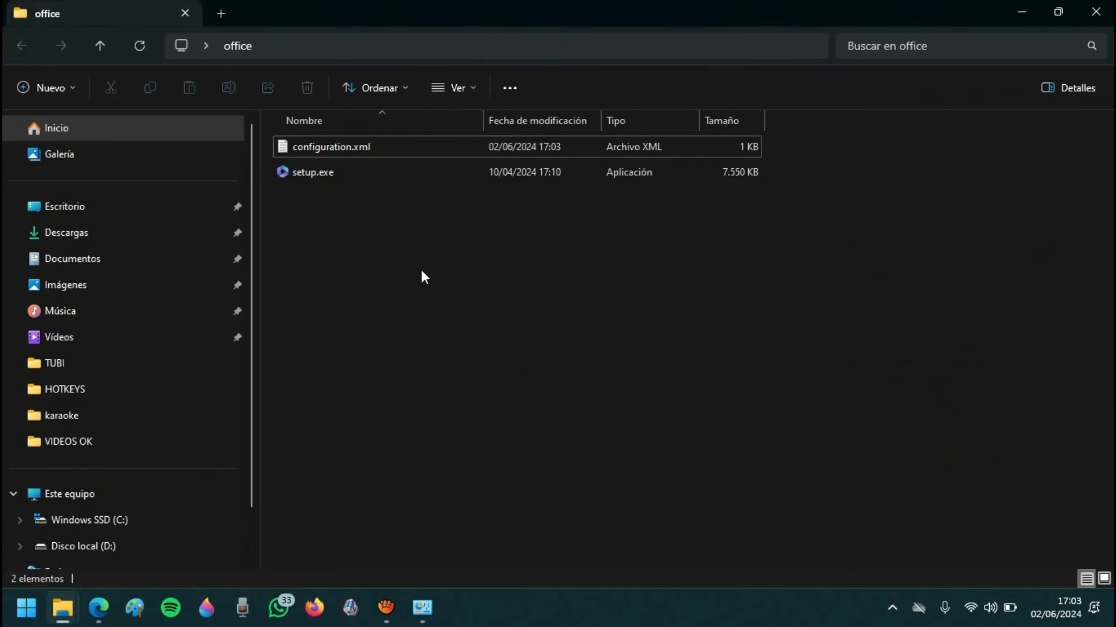
{"action": "left_click", "coordinate": [312, 47]}
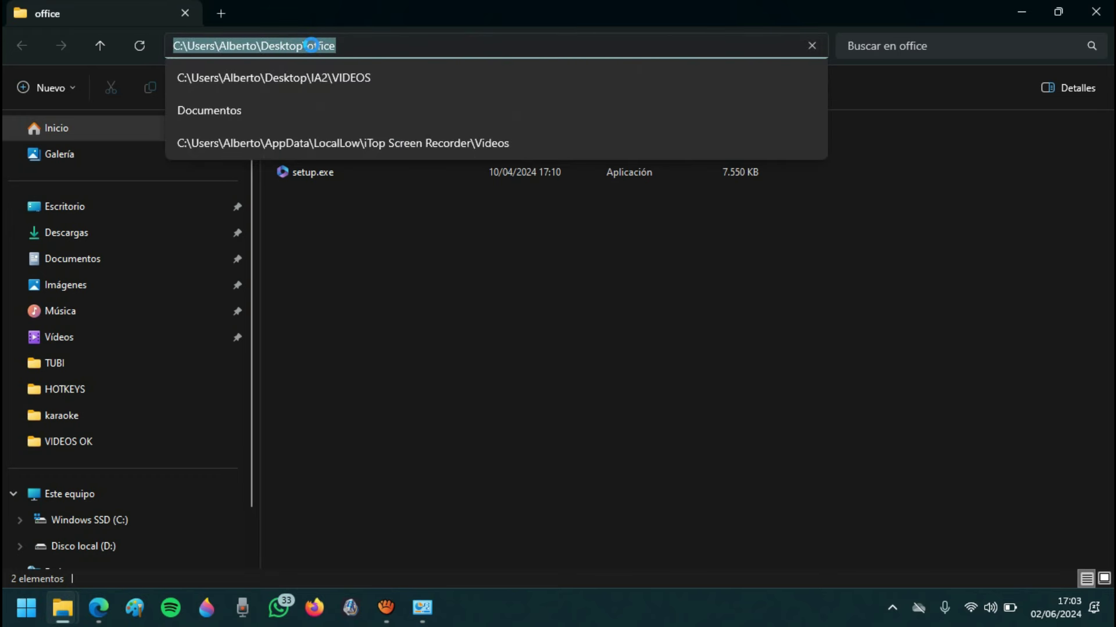
{"action": "key", "text": "BackSpace"}
{"action": "type", "text": "cmd"}
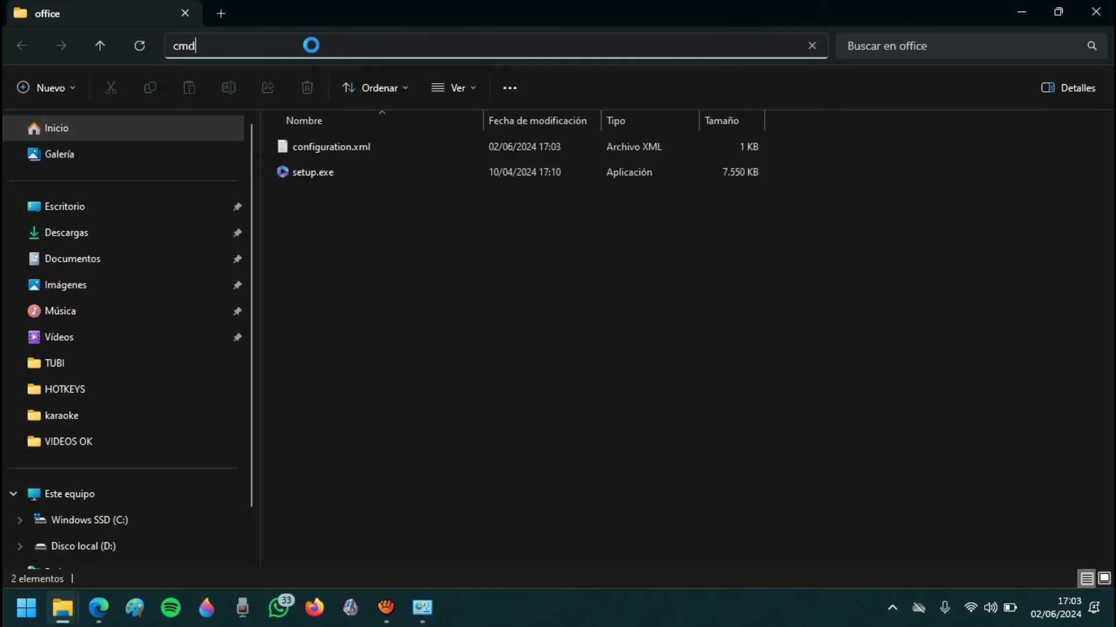
{"action": "key", "text": "Return"}
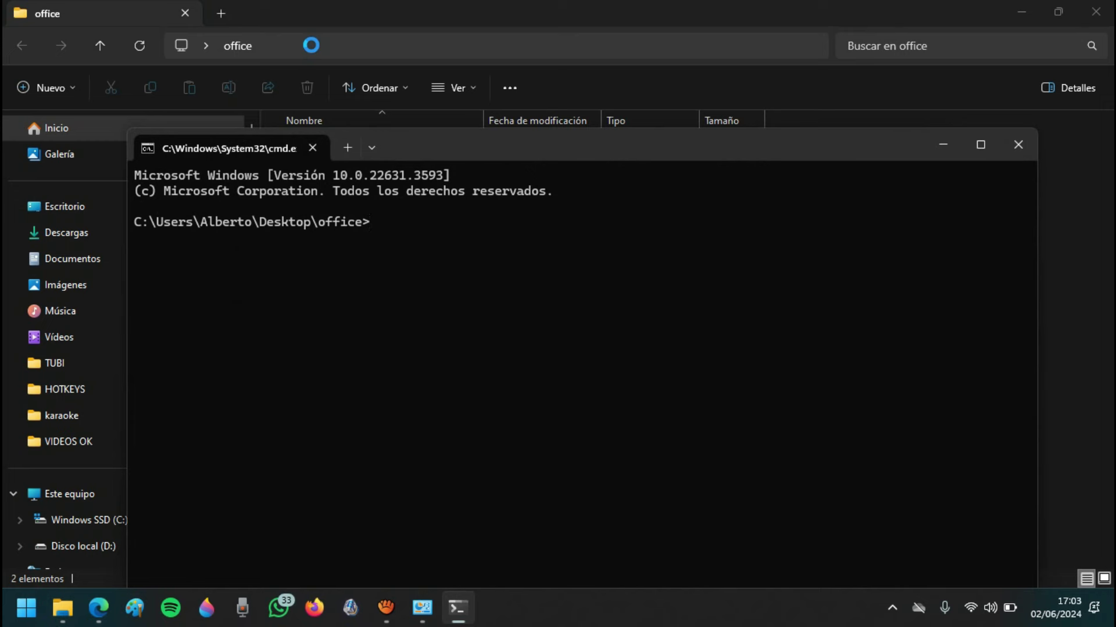
- Run setup /download configuration.xml in the command window to download the Office installation files
{"action": "left_click_drag", "start_coordinate": [445, 152], "coordinate": [441, 59]}
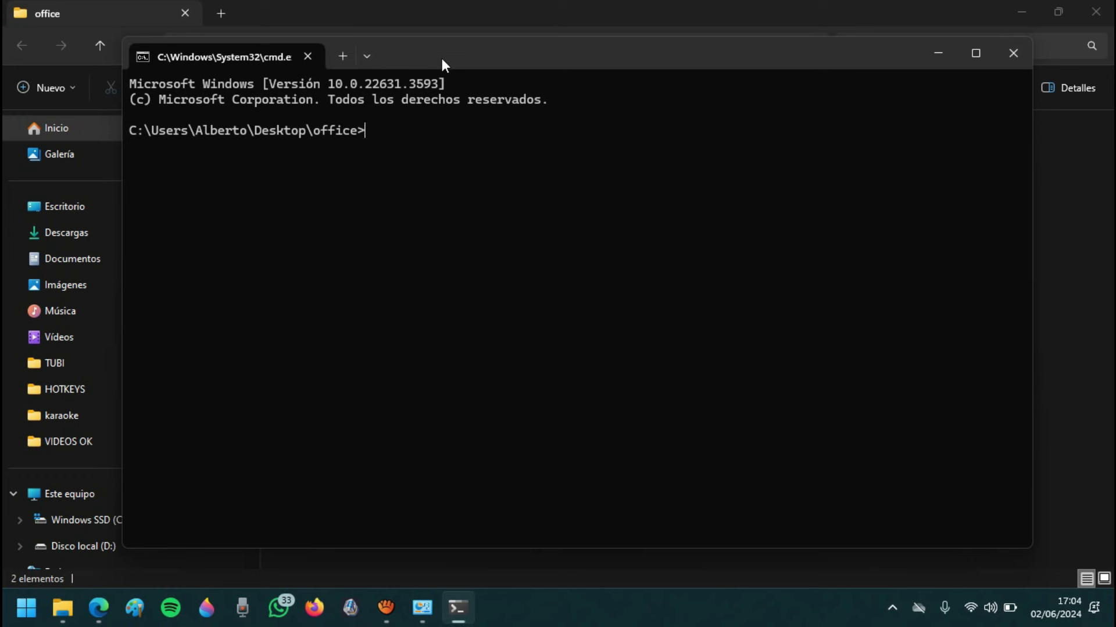
{"action": "type", "text": "setup /download configuration.xml"}
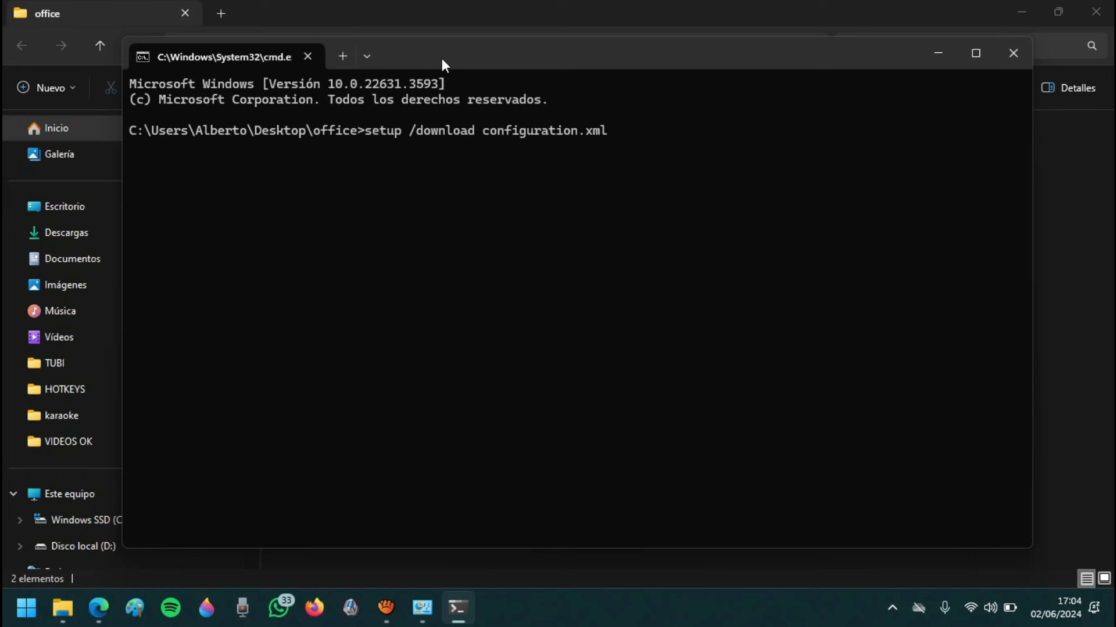
{"action": "key", "text": "Return"}
- Examine the downloaded installation files in the 16.0.17628.20110 folder under Office\Data
{"action": "left_click", "coordinate": [532, 6]}
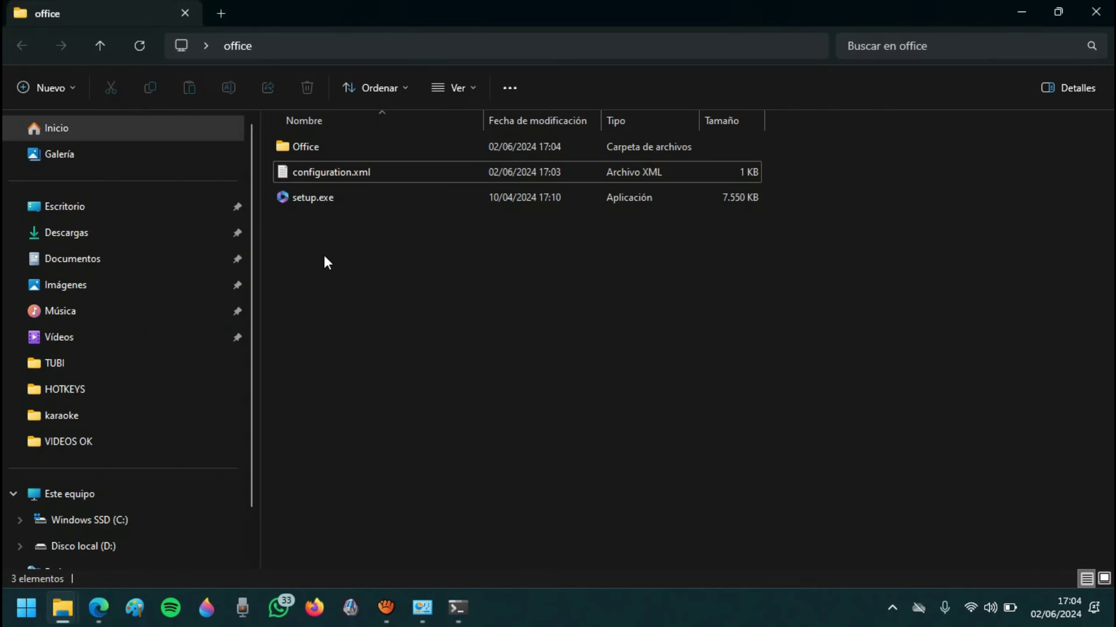
{"action": "double_click", "coordinate": [302, 149]}
{"action": "double_click", "coordinate": [305, 151]}
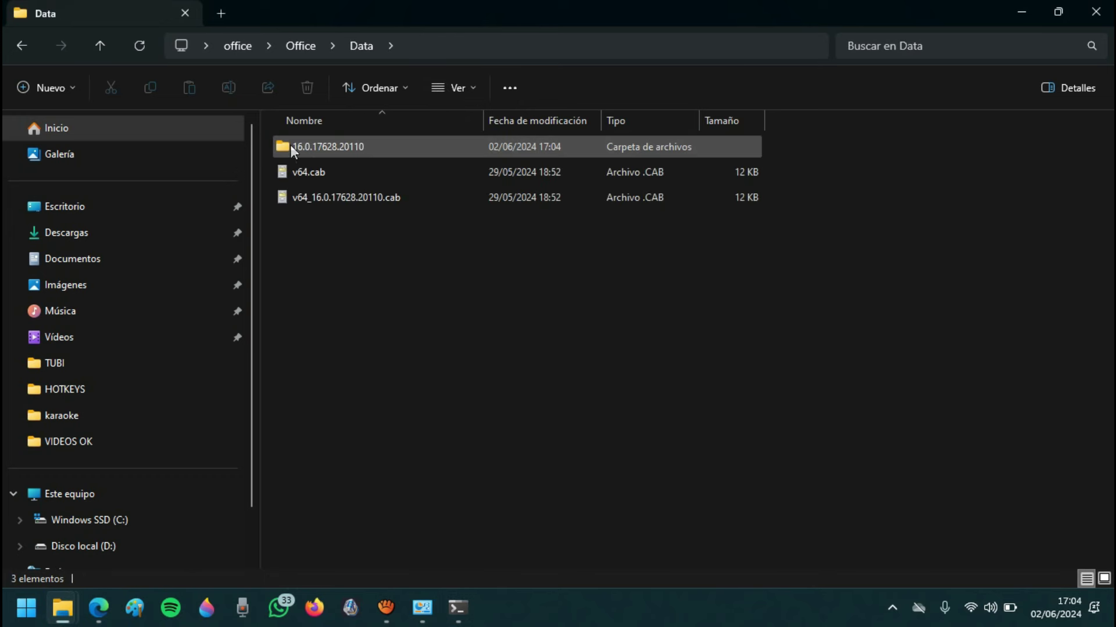
{"action": "double_click", "coordinate": [379, 146]}
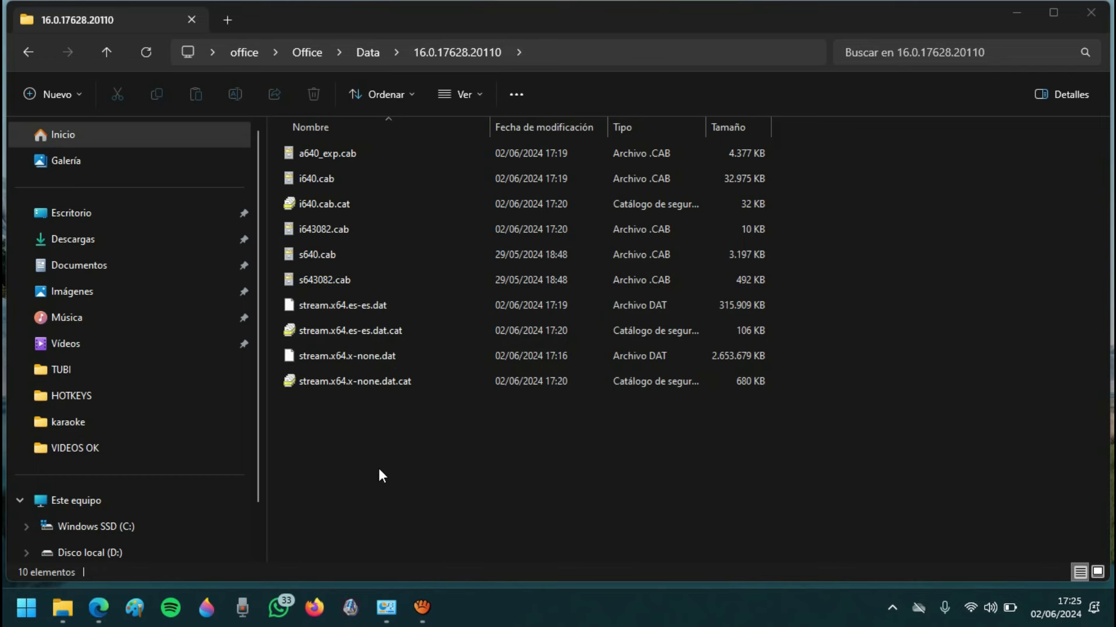
- Switch to Edge and copy the setup /configure configuration.xml command from the article's installation section
{"action": "left_click", "coordinate": [1017, 13]}
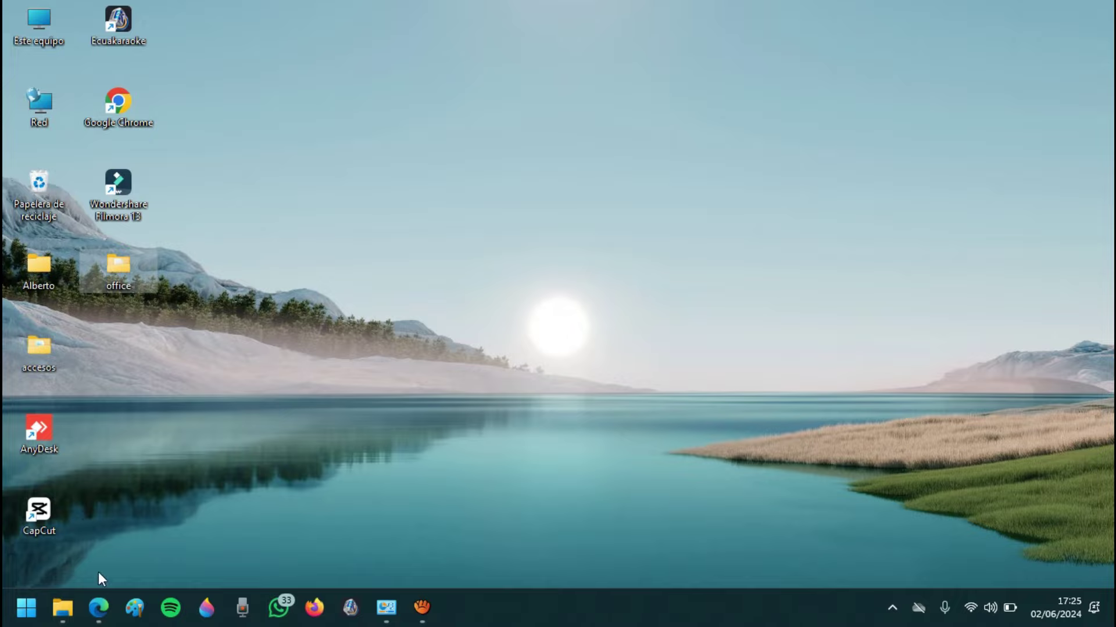
{"action": "left_click", "coordinate": [99, 607]}
{"action": "scroll", "coordinate": [1110, 421], "scroll_direction": "down", "scroll_amount": 3}
{"action": "left_click_drag", "start_coordinate": [1112, 419], "coordinate": [1114, 458]}
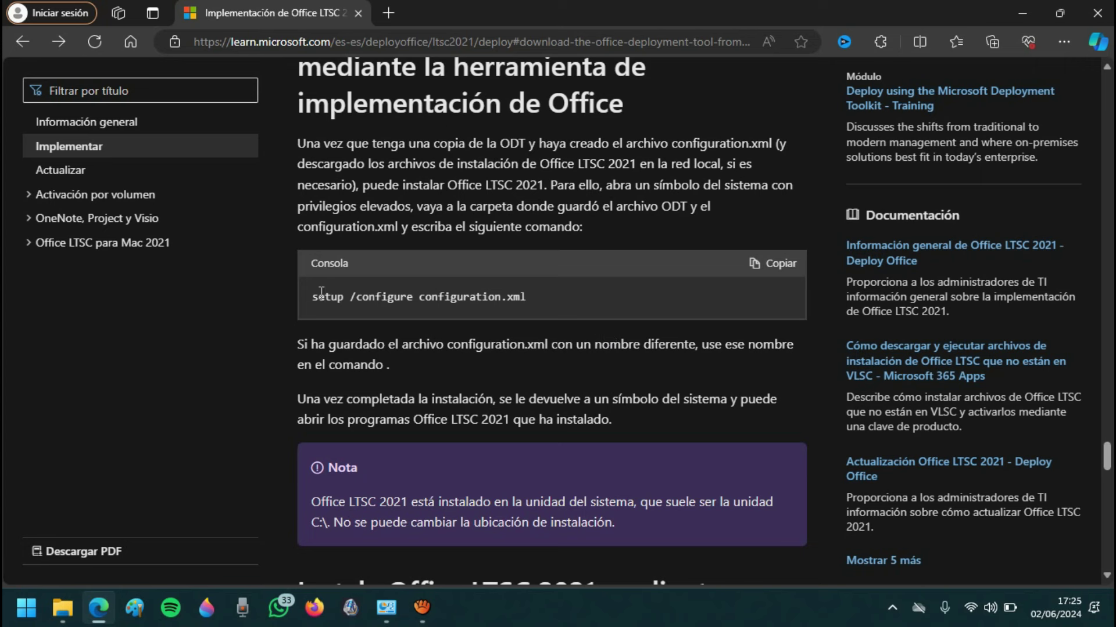
{"action": "left_click_drag", "start_coordinate": [403, 305], "coordinate": [409, 306]}
{"action": "left_click", "coordinate": [552, 305]}
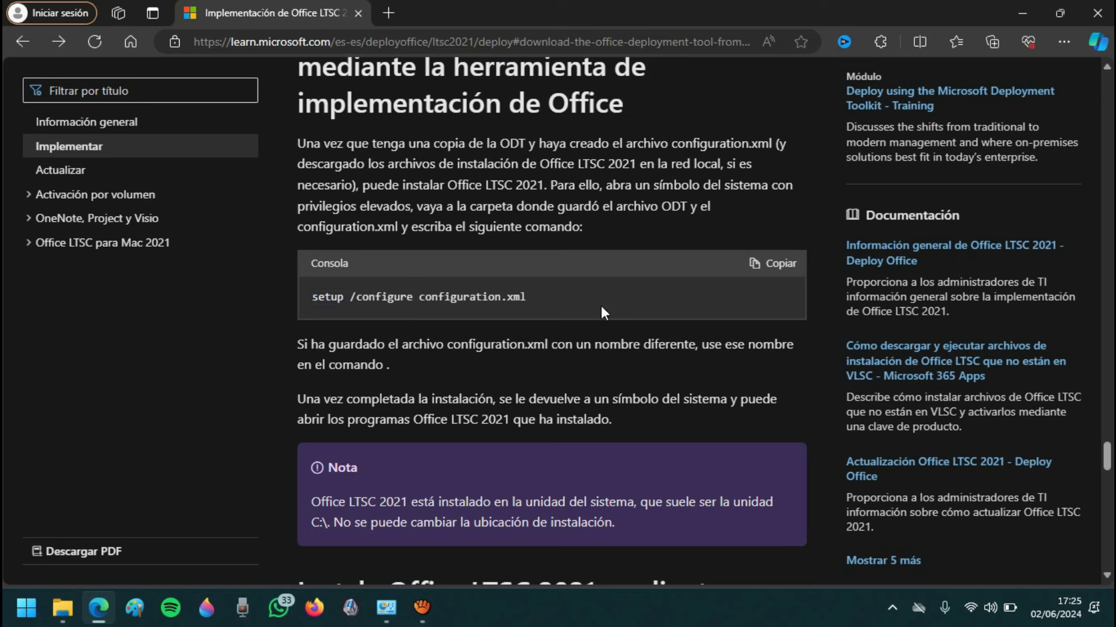
{"action": "left_click", "coordinate": [772, 266]}
- Return in File Explorer to the office folder containing setup.exe and open a cmd window there
{"action": "mouse_move", "coordinate": [69, 610]}
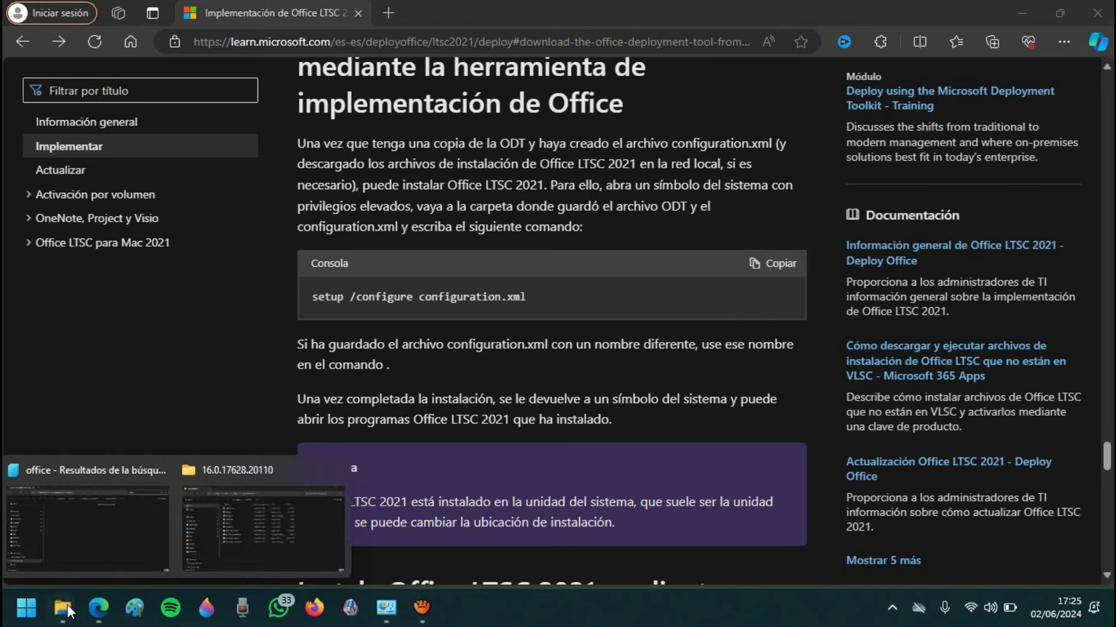
{"action": "left_click", "coordinate": [228, 511]}
{"action": "left_click", "coordinate": [28, 52]}
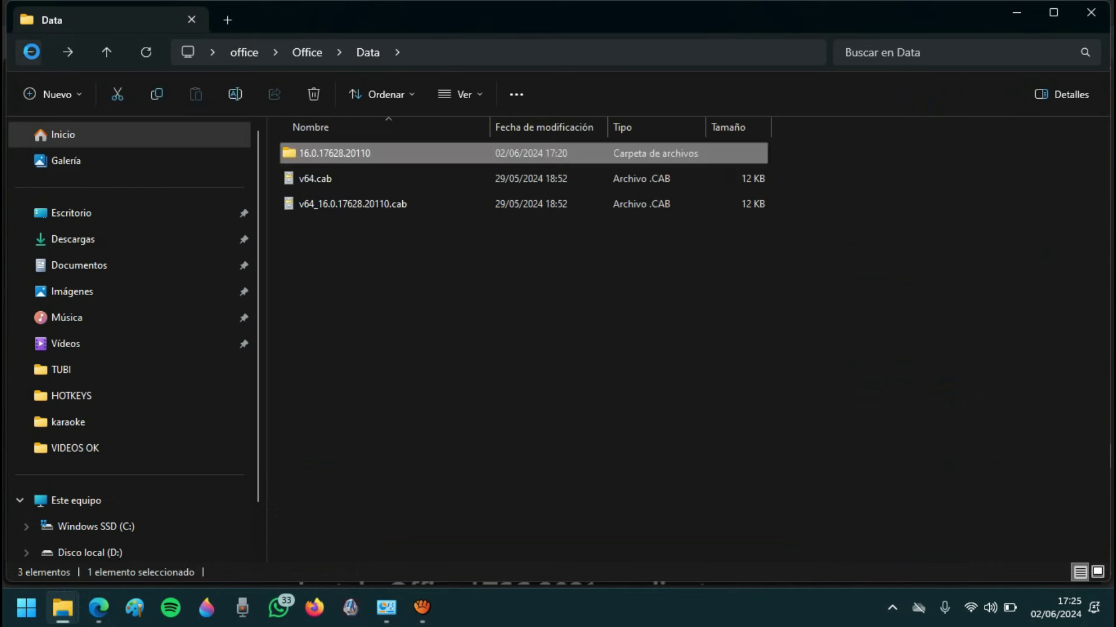
{"action": "left_click", "coordinate": [28, 52]}
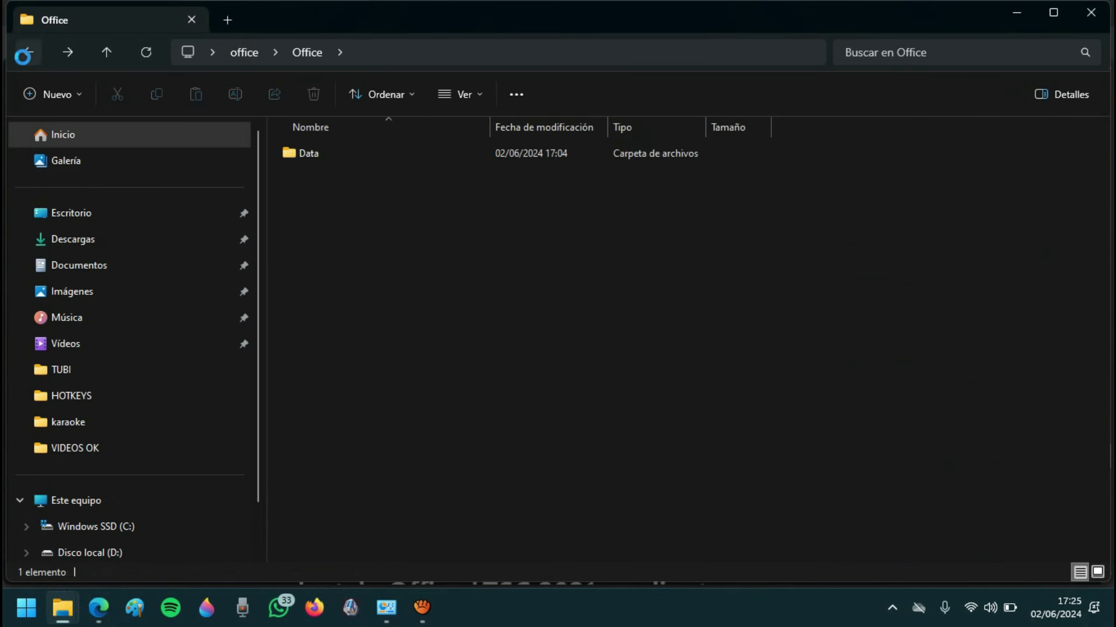
{"action": "left_click", "coordinate": [28, 52]}
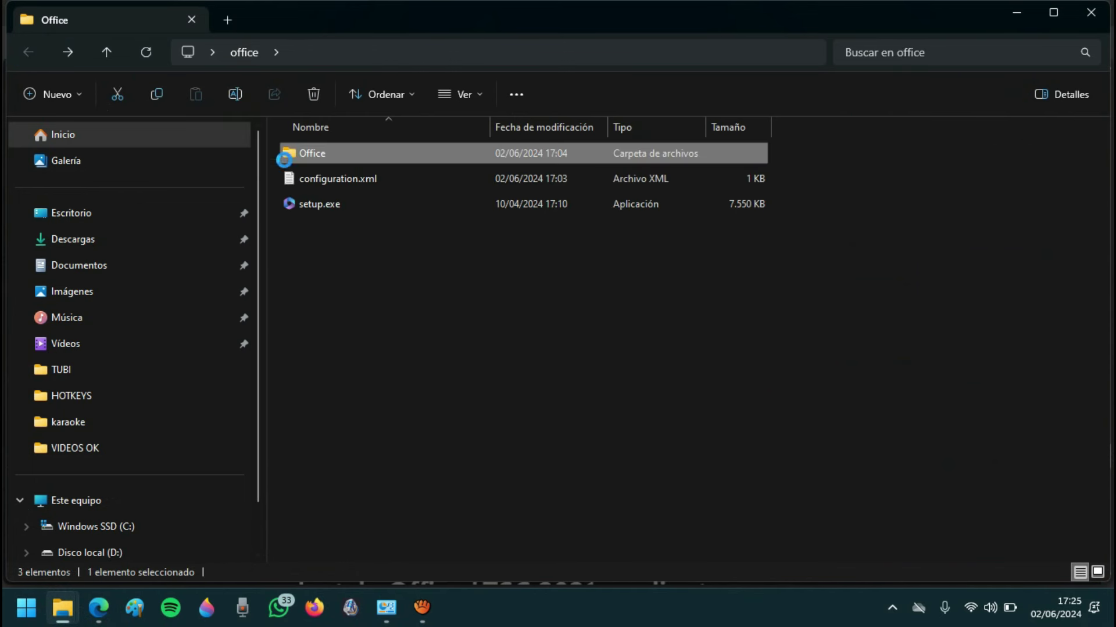
{"action": "left_click", "coordinate": [329, 52]}
{"action": "type", "text": "cmd"}
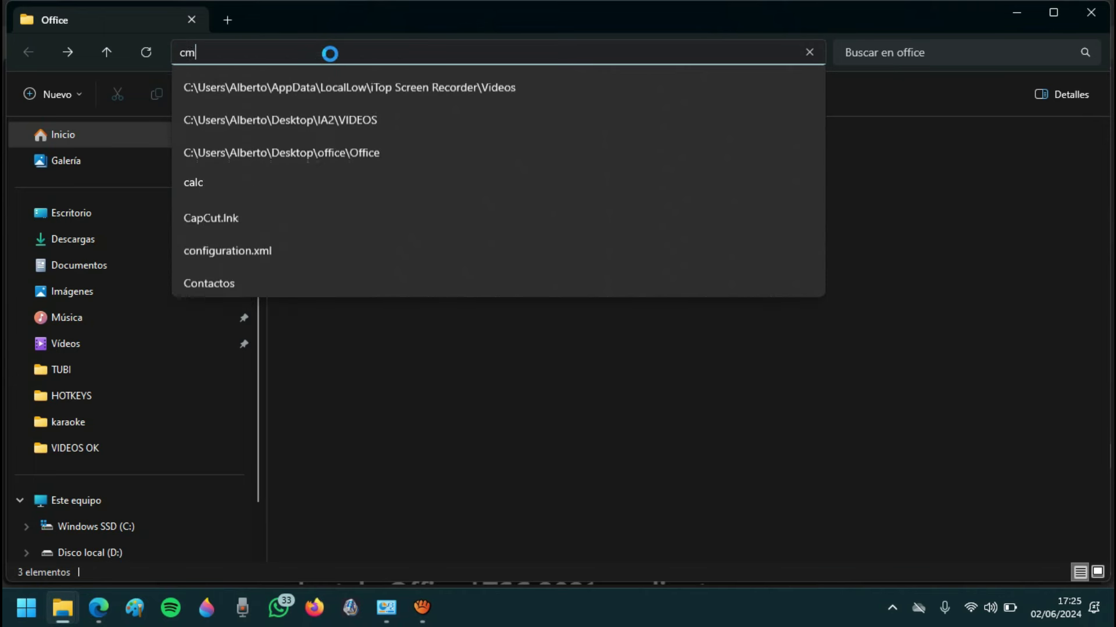
{"action": "key", "text": "Return"}
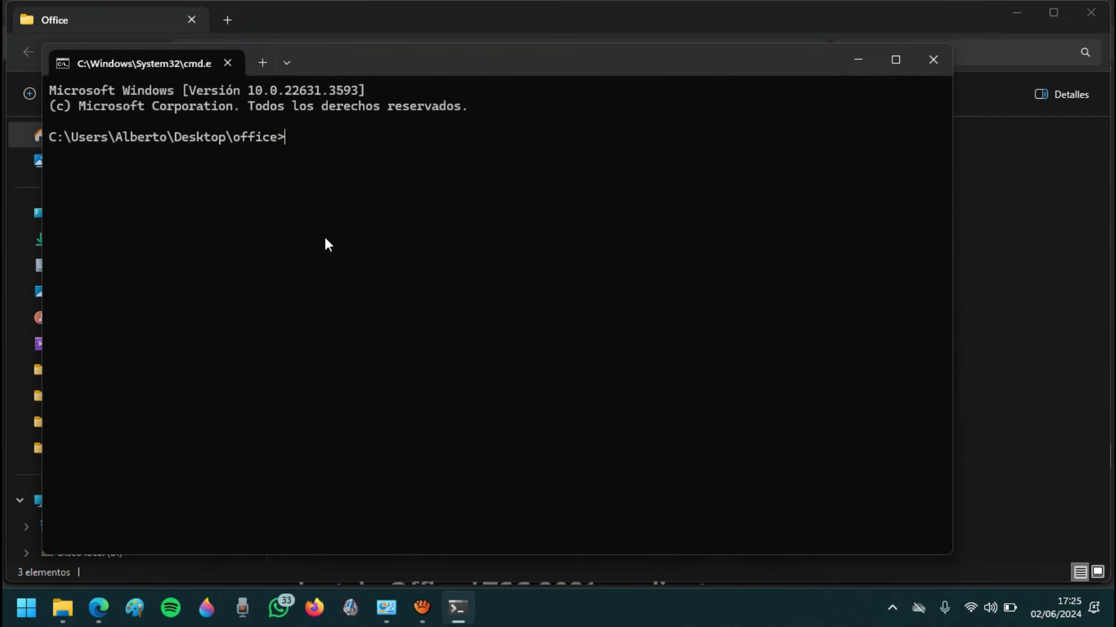
- Run setup /configure configuration.xml to install Office, and close the installer once it finishes
{"action": "type", "text": "setup /configure configuration.xml"}
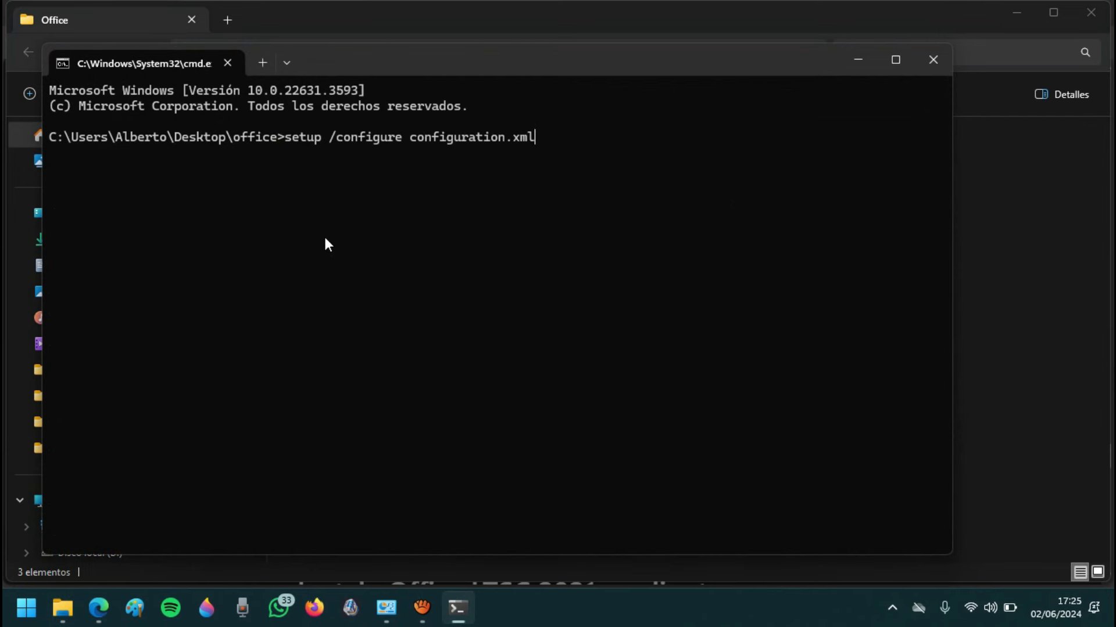
{"action": "key", "text": "Return"}
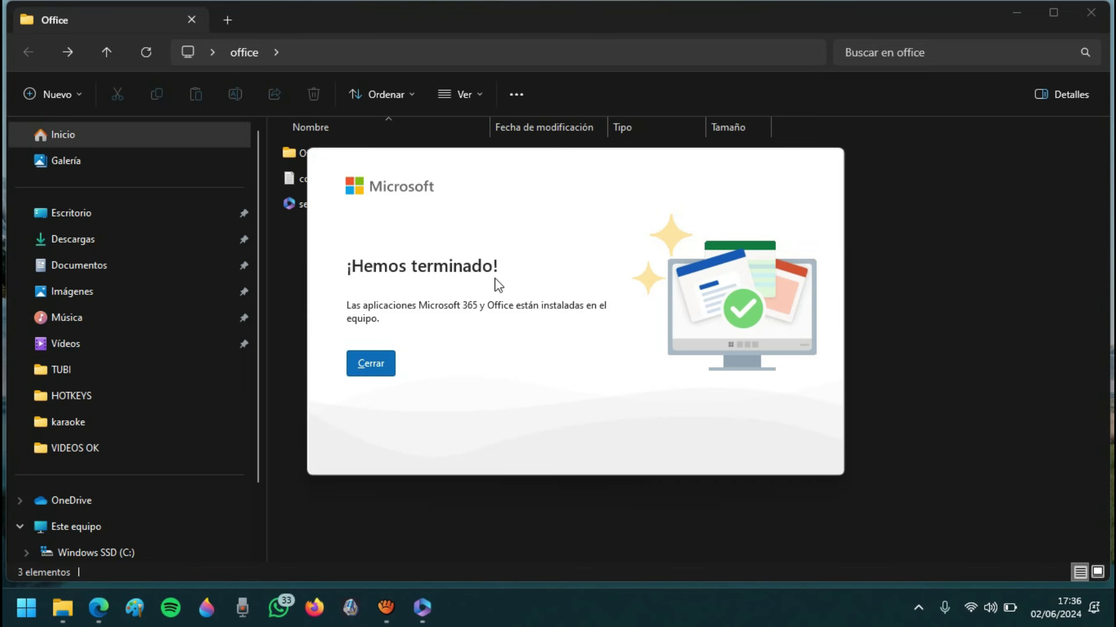
{"action": "left_click", "coordinate": [381, 365]}
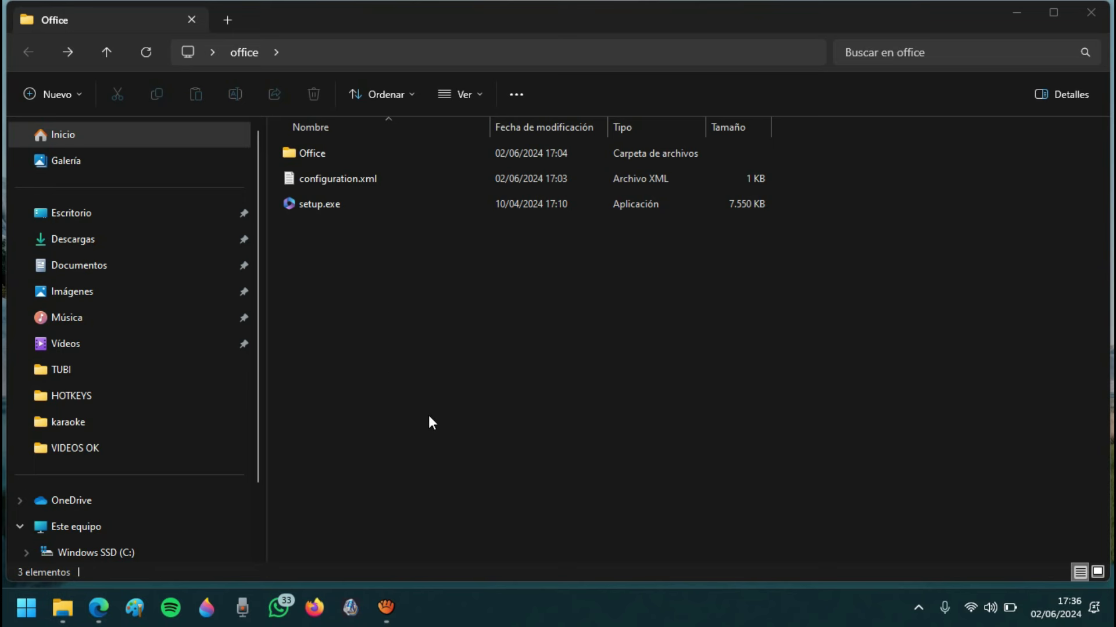
- Minimise the office folder, search Windows for word, and open the file location of the Word application
{"action": "left_click", "coordinate": [1020, 12]}
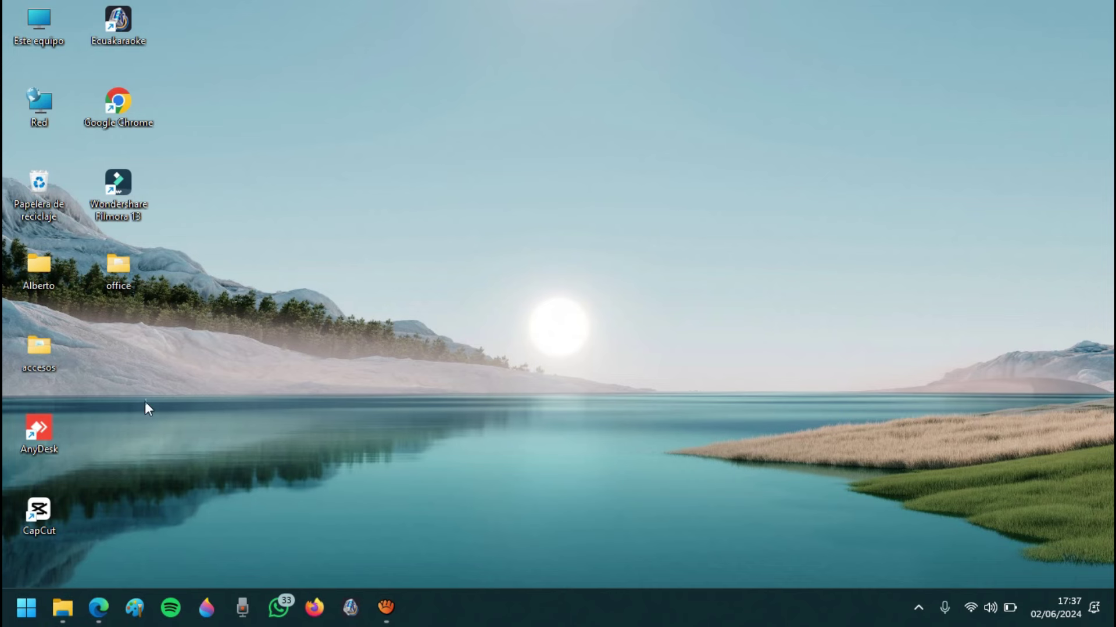
{"action": "left_click", "coordinate": [26, 607]}
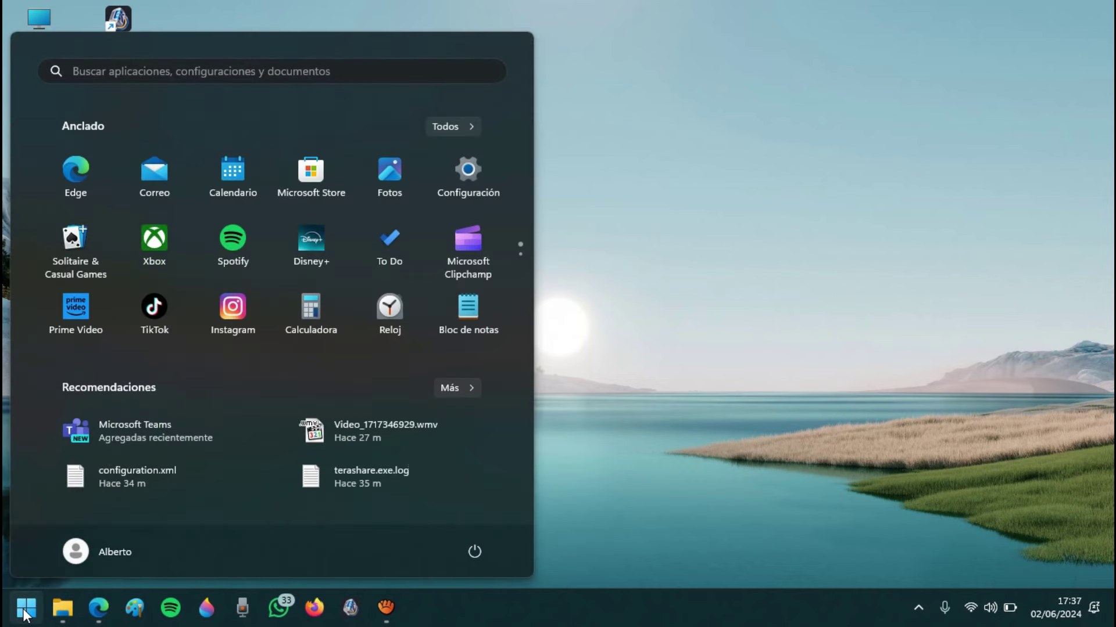
{"action": "type", "text": "word"}
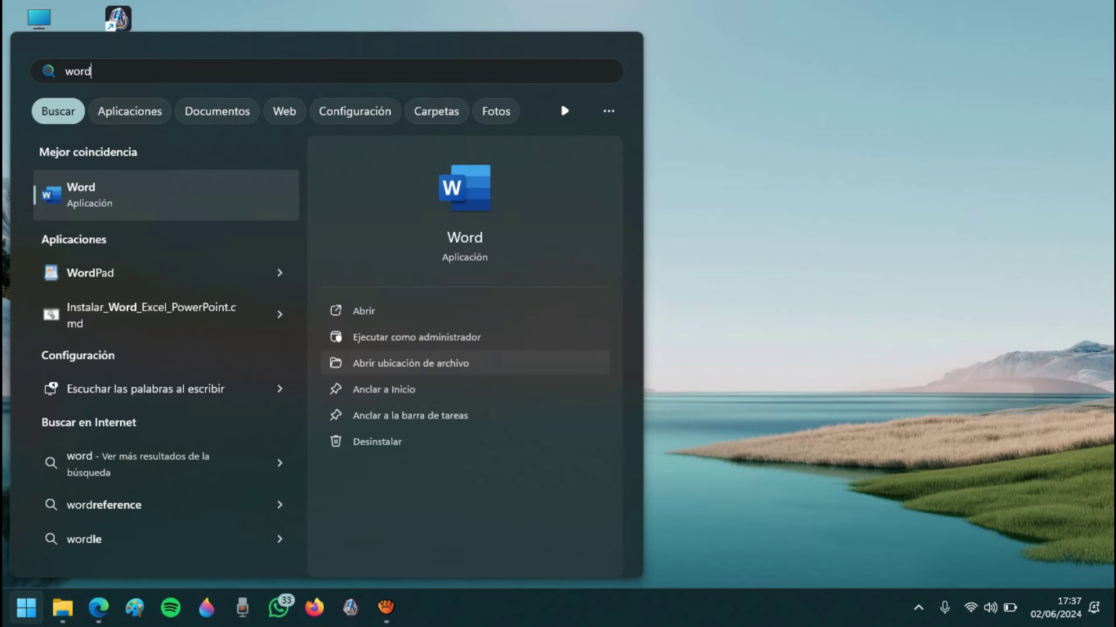
{"action": "left_click", "coordinate": [453, 363]}
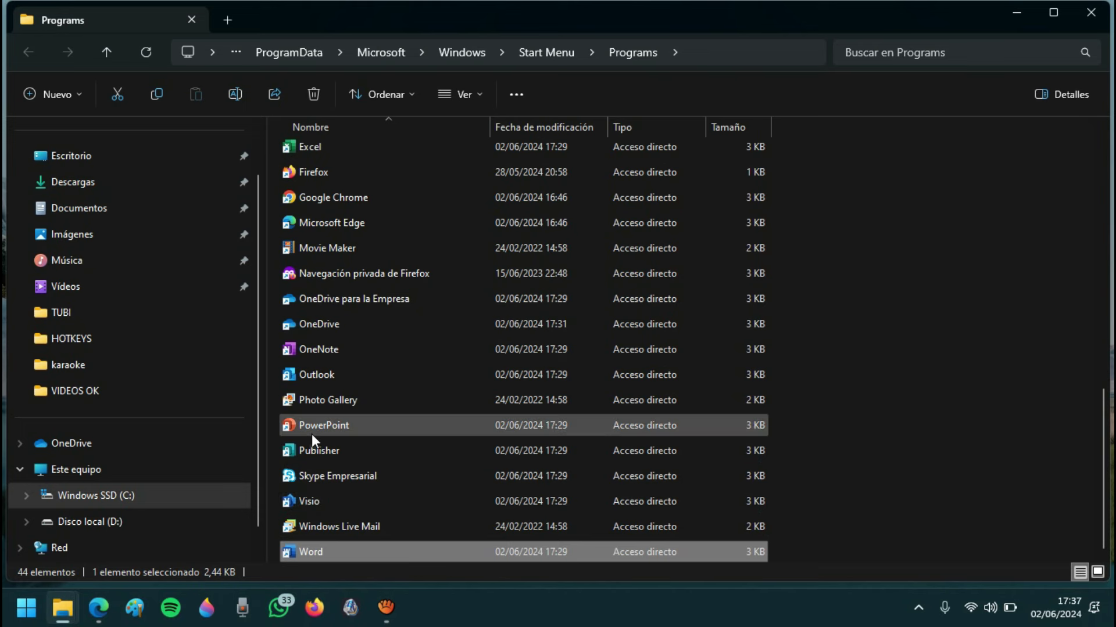
- Create desktop shortcuts for Excel, PowerPoint and Word from the Programs folder, then minimise the folder and check them on the desktop
{"action": "left_click", "coordinate": [329, 428], "text": "ctrl"}
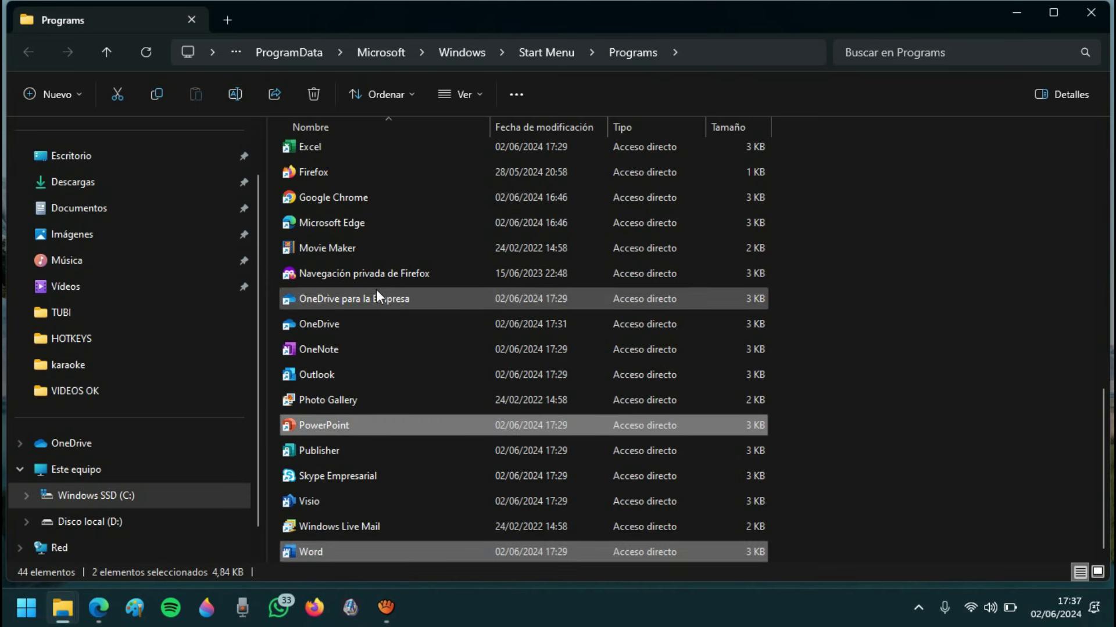
{"action": "left_click", "coordinate": [330, 145], "text": "ctrl"}
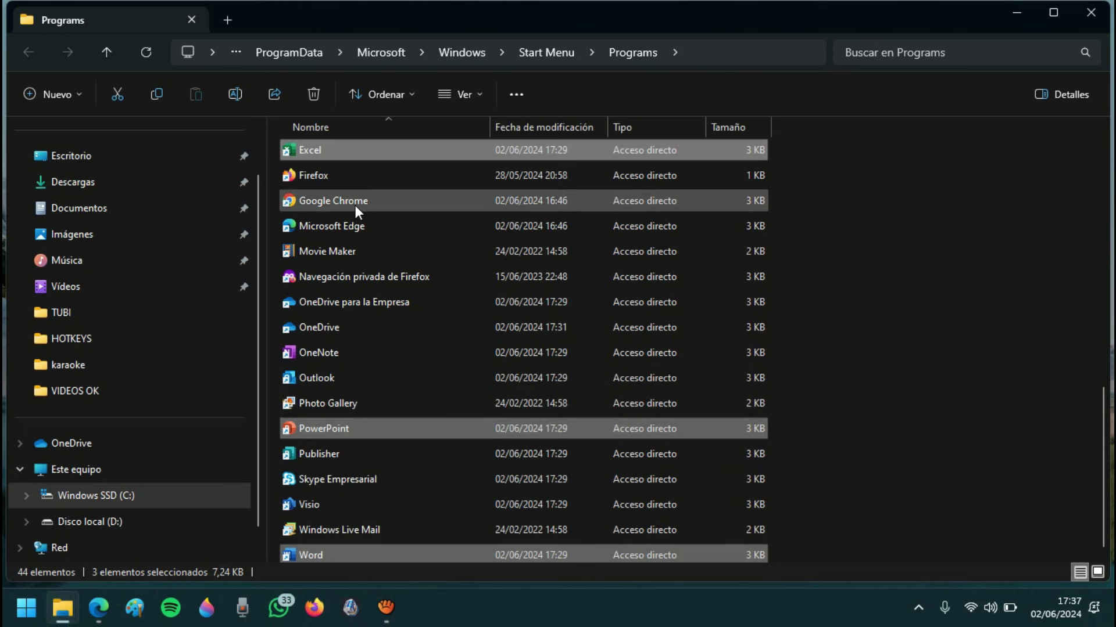
{"action": "right_click", "coordinate": [388, 148]}
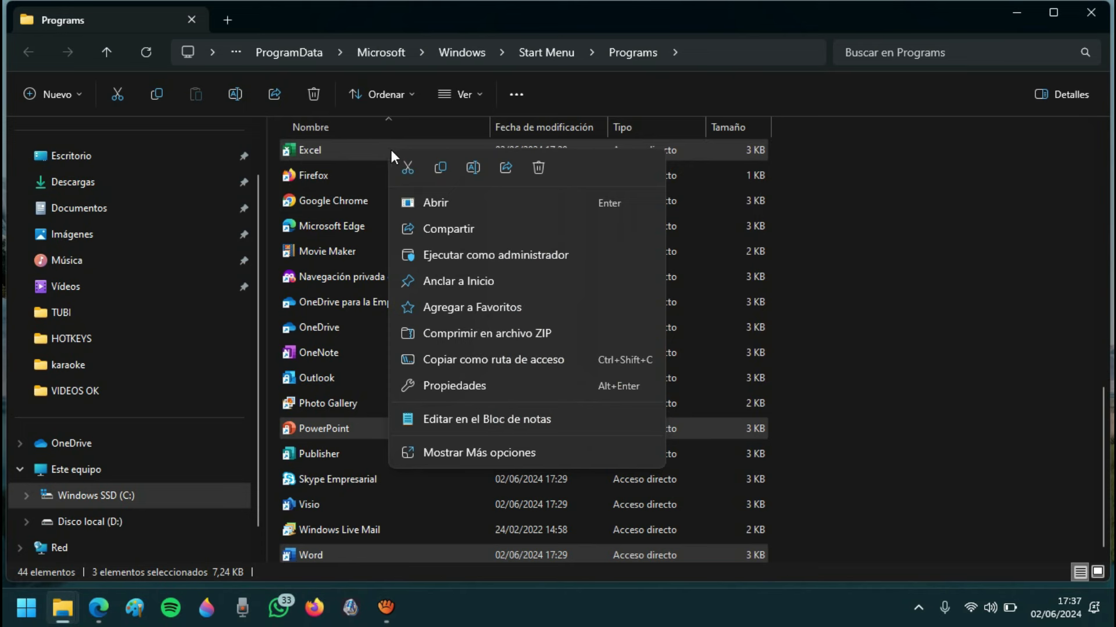
{"action": "left_click", "coordinate": [462, 450]}
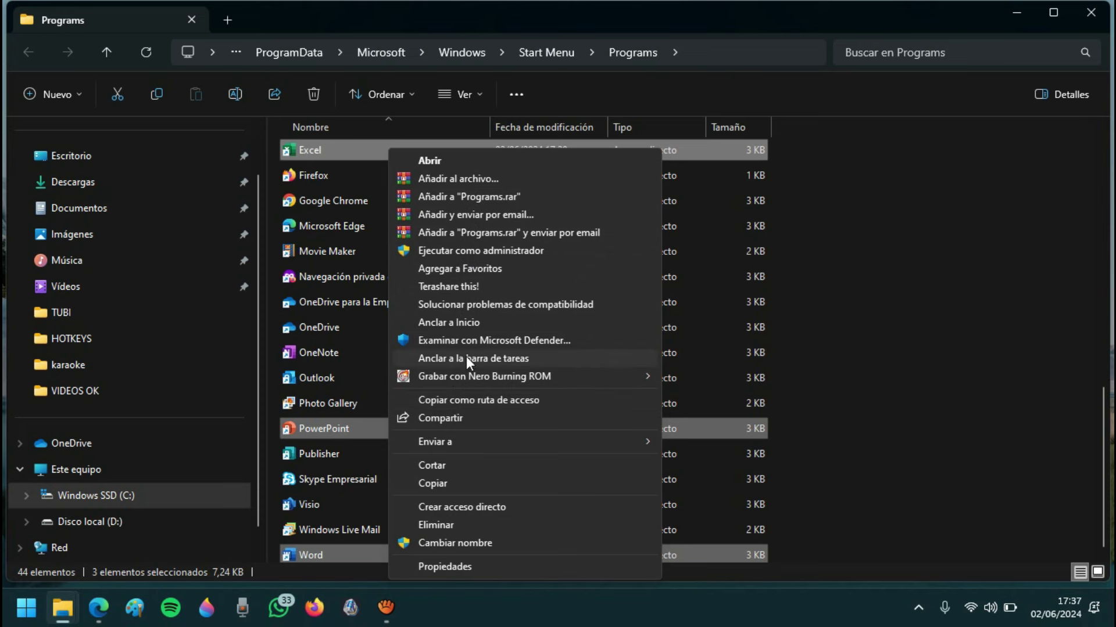
{"action": "mouse_move", "coordinate": [462, 441]}
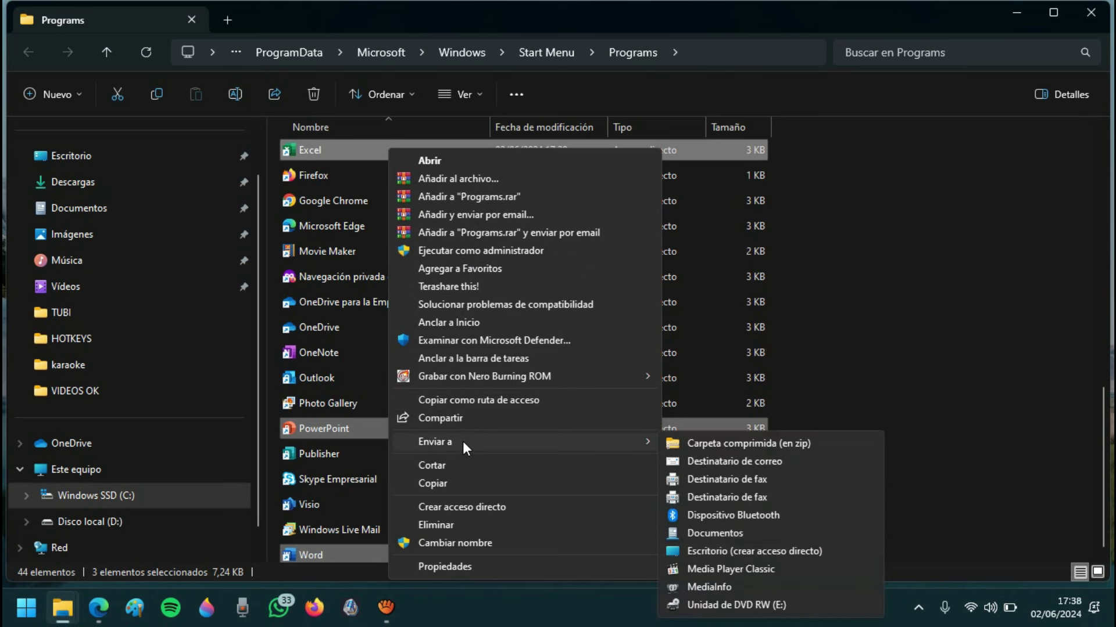
{"action": "left_click", "coordinate": [713, 551]}
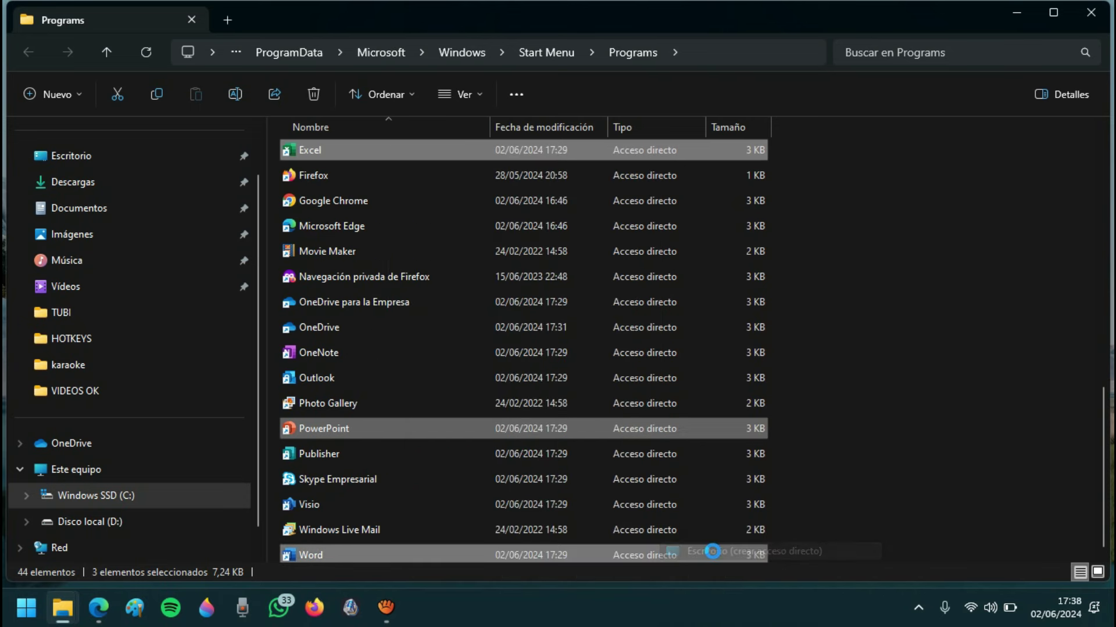
{"action": "left_click", "coordinate": [1012, 14]}
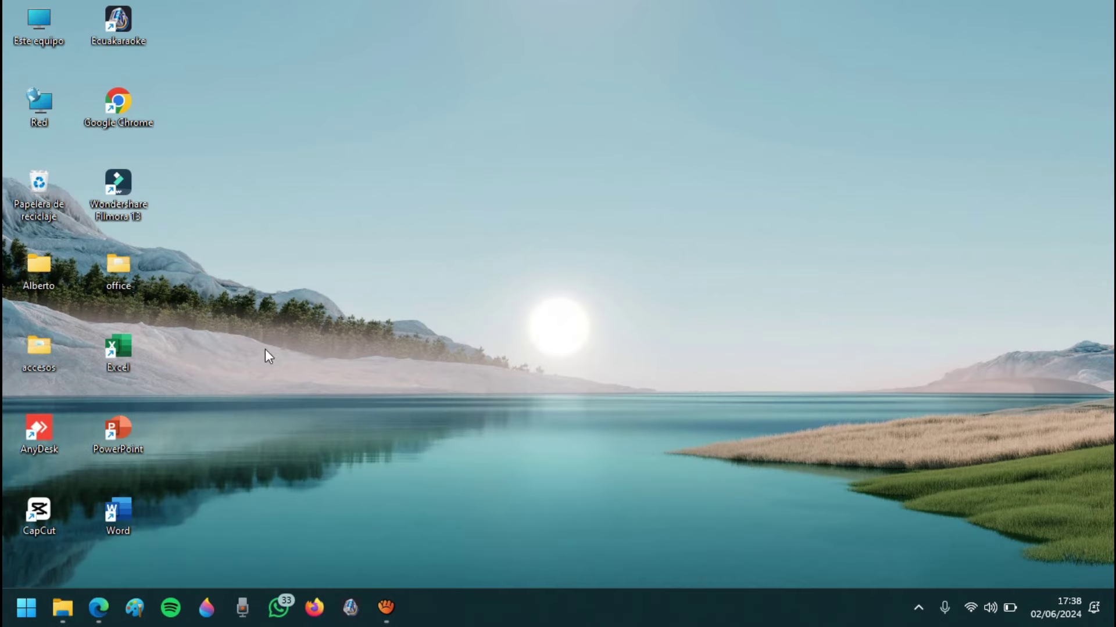
{"action": "left_click_drag", "start_coordinate": [79, 343], "coordinate": [168, 522]}
{"action": "left_click", "coordinate": [393, 455]}
- Switch to Edge, search for mass grave in a new tab, and open the Microsoft Activation Scripts (MAS) site
{"action": "left_click", "coordinate": [99, 607]}
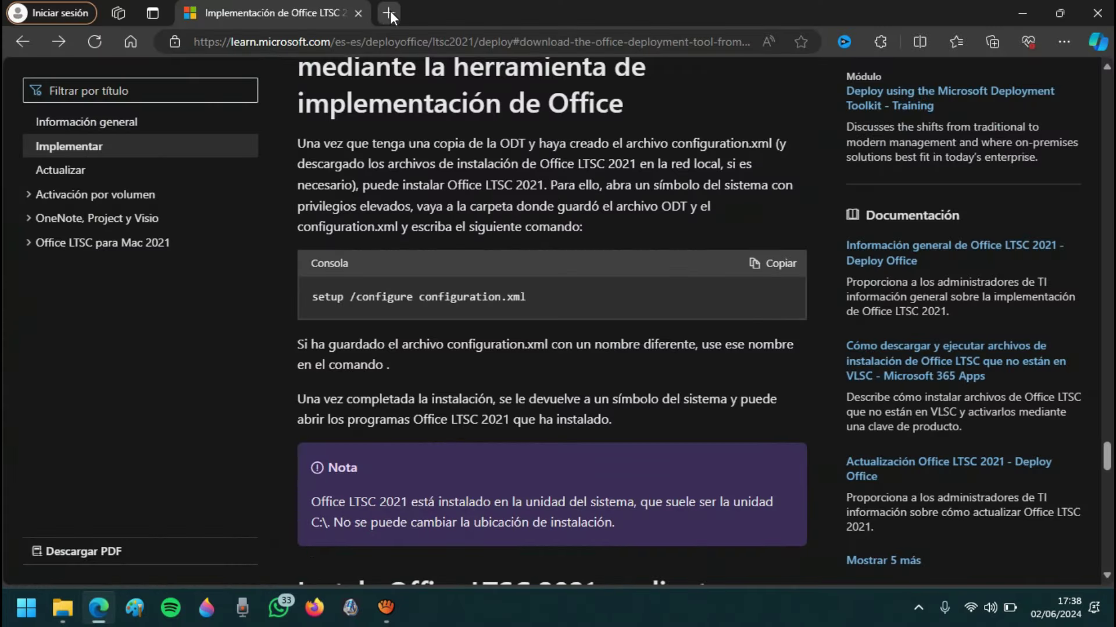
{"action": "left_click", "coordinate": [388, 9]}
{"action": "left_click", "coordinate": [447, 40]}
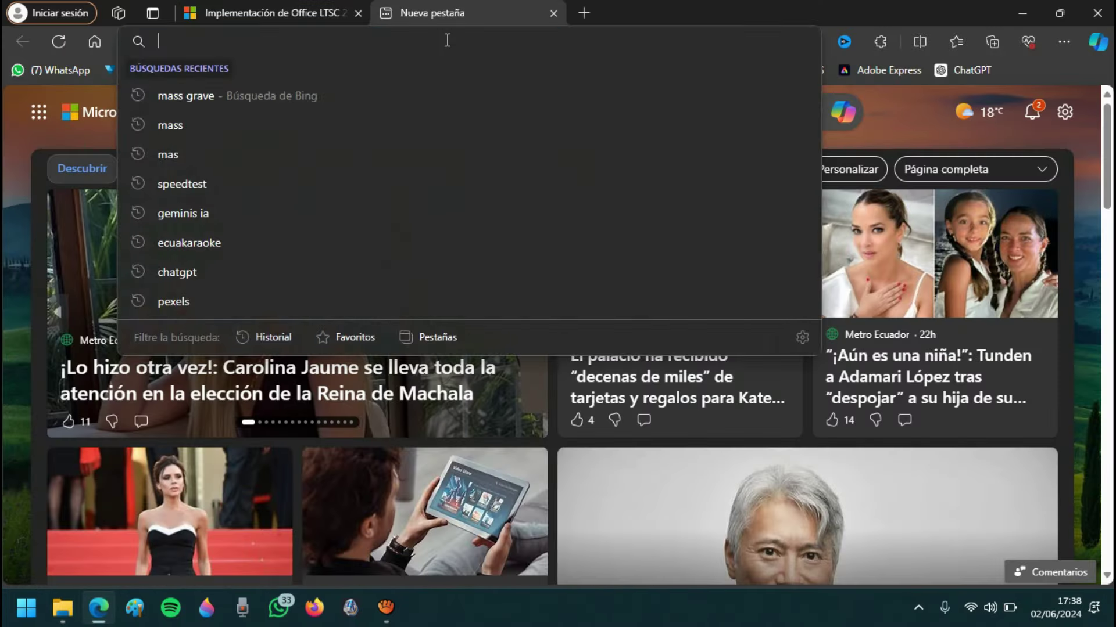
{"action": "type", "text": "mass"}
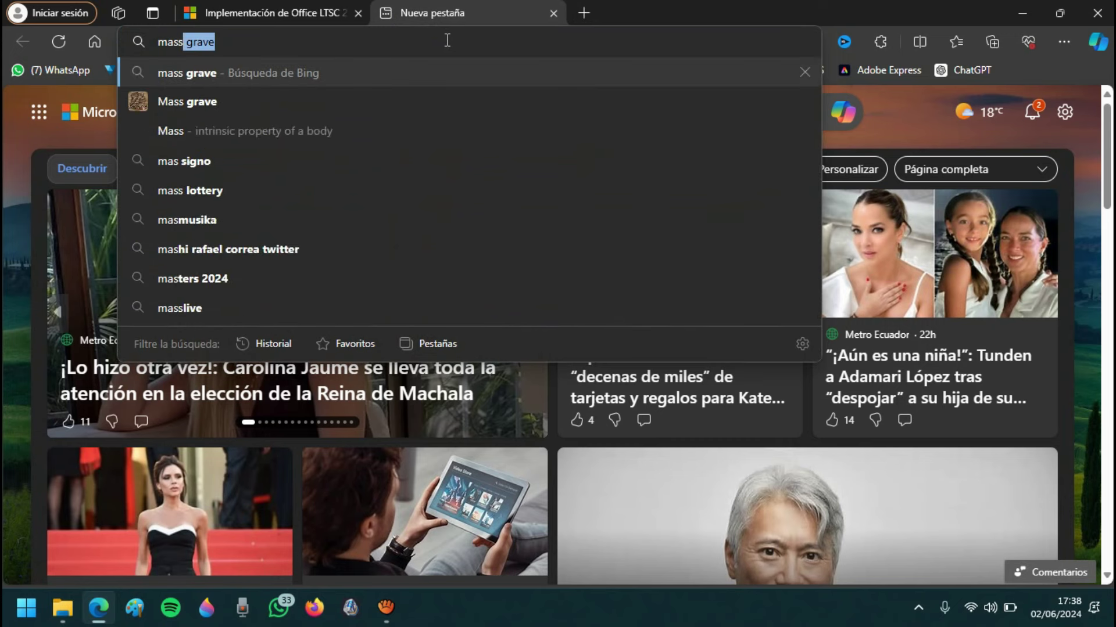
{"action": "type", "text": " greve"}
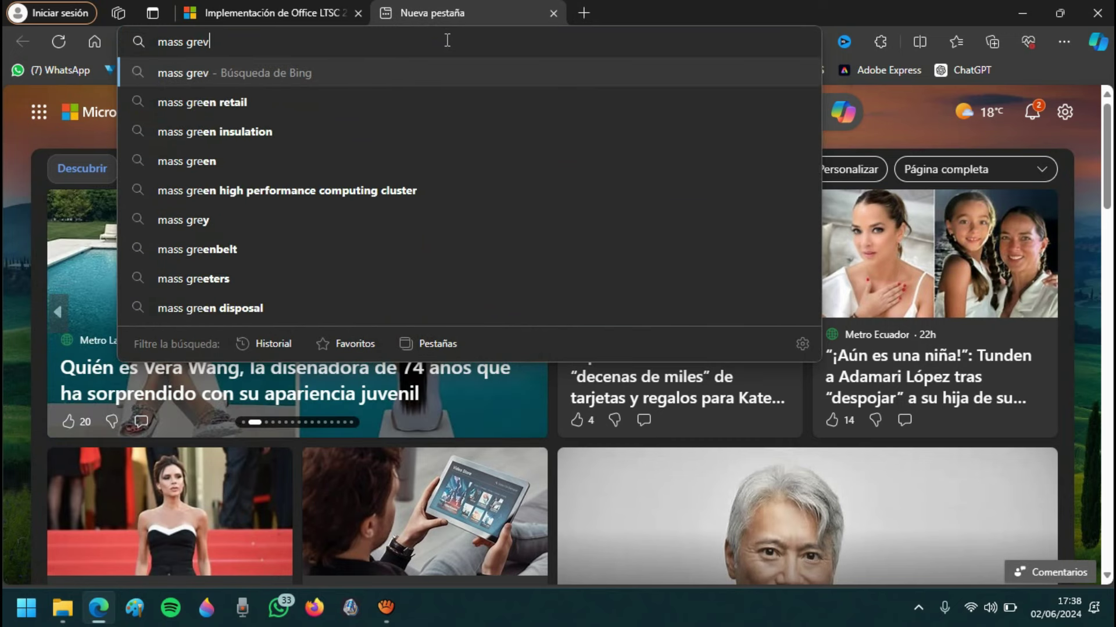
{"action": "key", "text": "BackSpace"}
{"action": "key", "text": "BackSpace"}
{"action": "key", "text": "BackSpace"}
{"action": "key", "text": "BackSpace"}
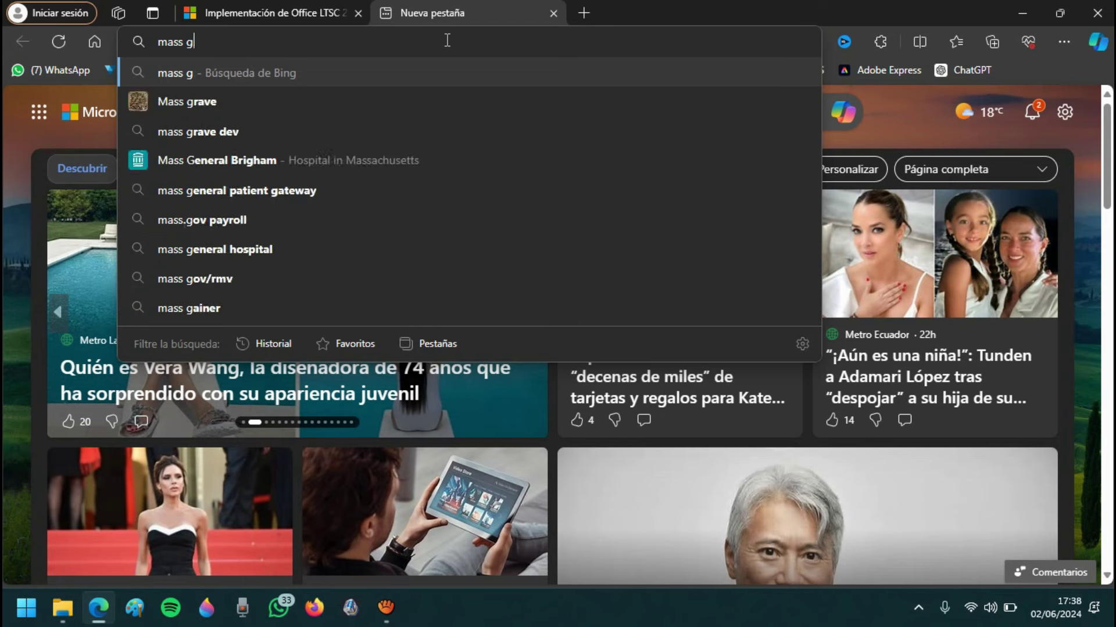
{"action": "left_click", "coordinate": [268, 106]}
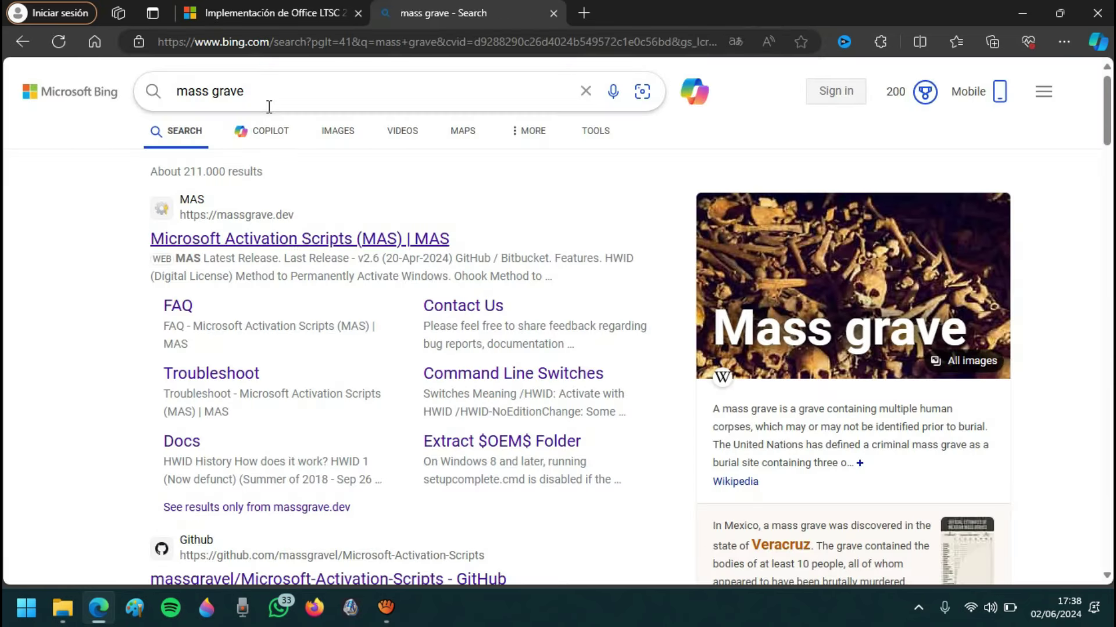
{"action": "left_click", "coordinate": [315, 239]}
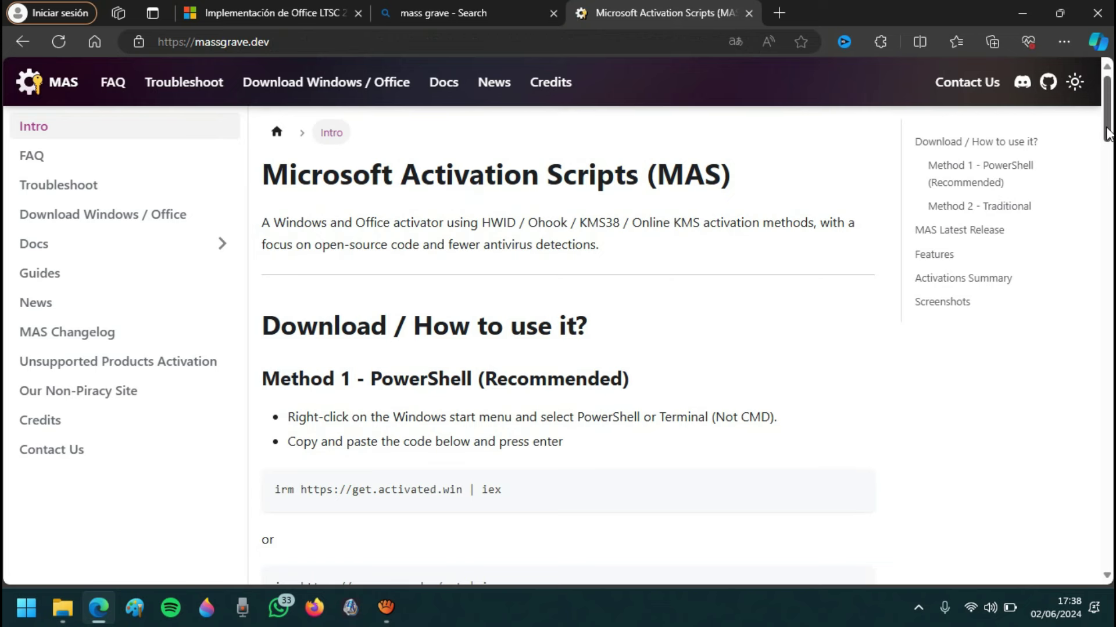
{"action": "scroll", "coordinate": [1102, 137], "scroll_direction": "down", "scroll_amount": 2}
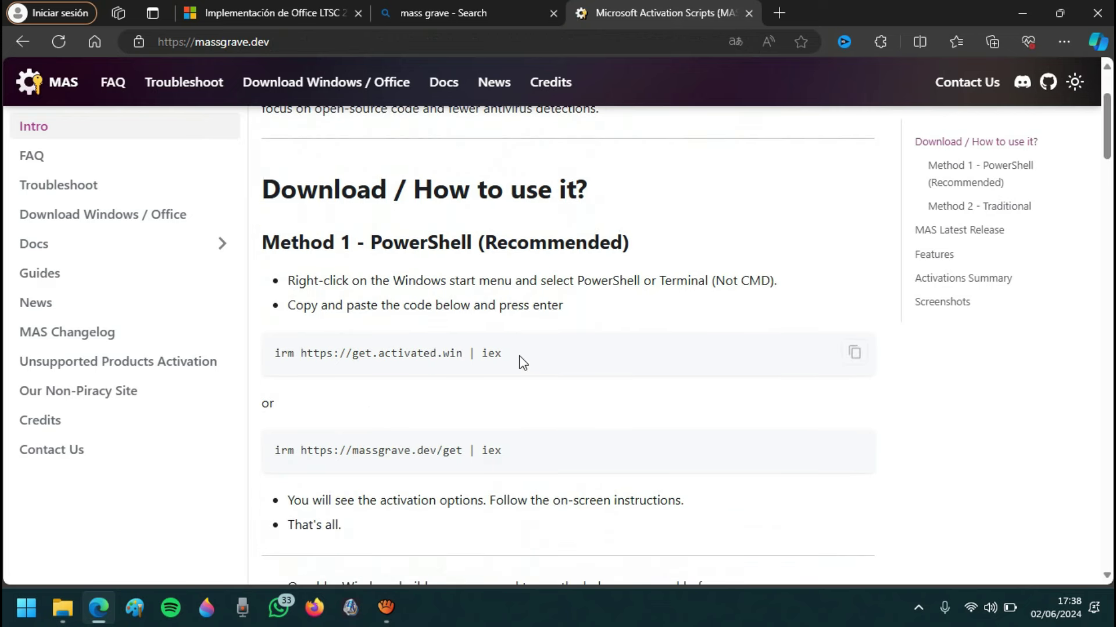
{"action": "left_click", "coordinate": [856, 355]}
{"action": "left_click_drag", "start_coordinate": [523, 364], "coordinate": [266, 382]}
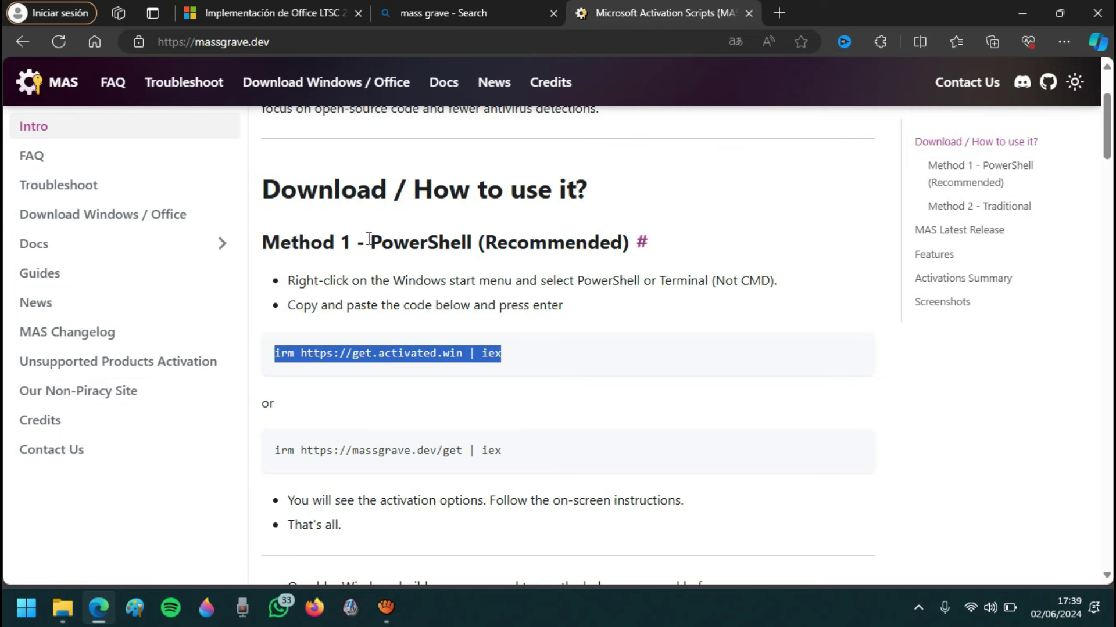
{"action": "left_click_drag", "start_coordinate": [370, 240], "coordinate": [478, 251]}
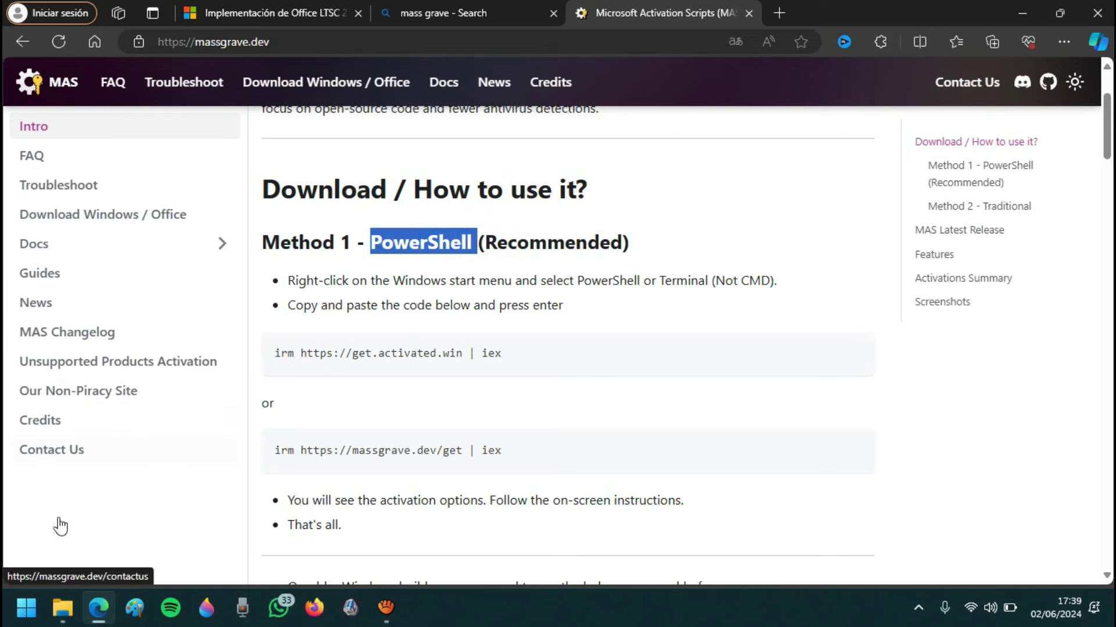
- Search Windows for power and open Windows PowerShell as administrator
{"action": "key", "text": "super"}
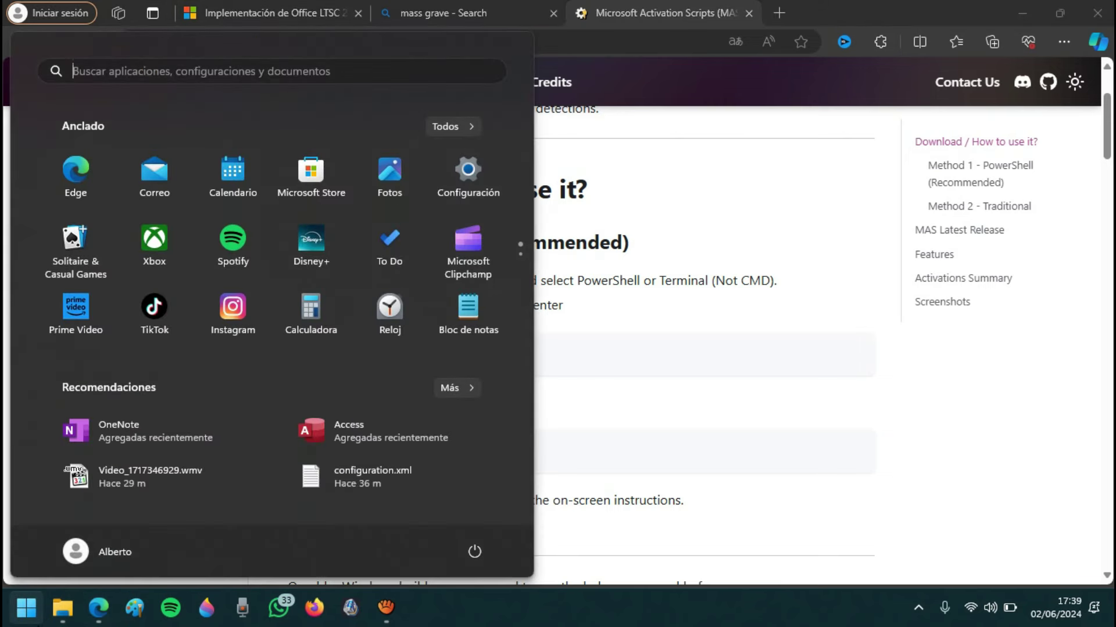
{"action": "type", "text": "power"}
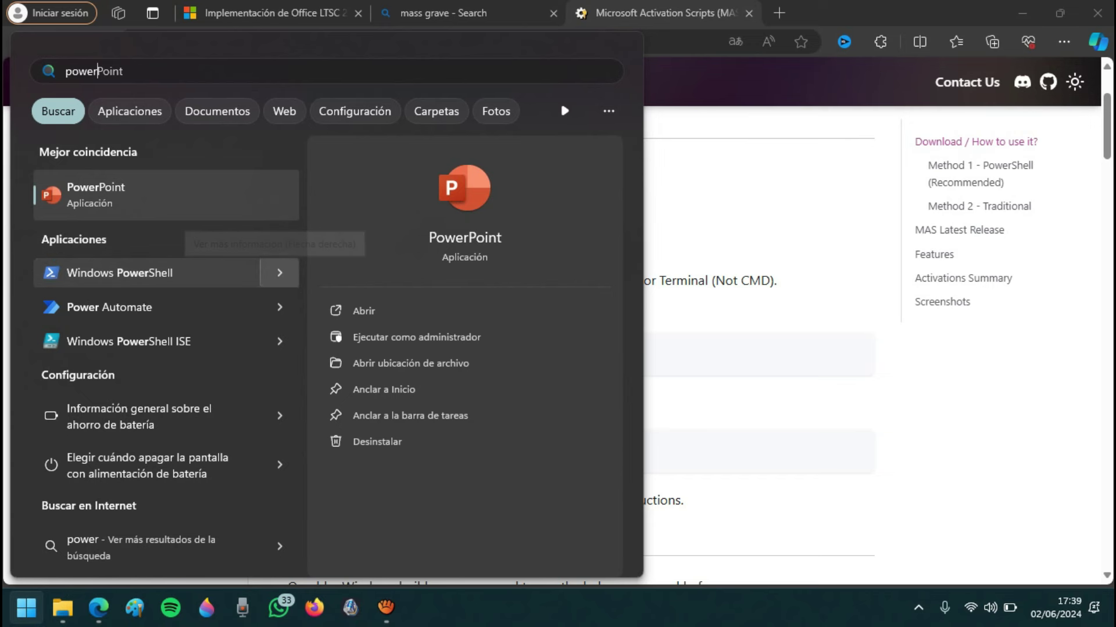
{"action": "key", "text": "Down"}
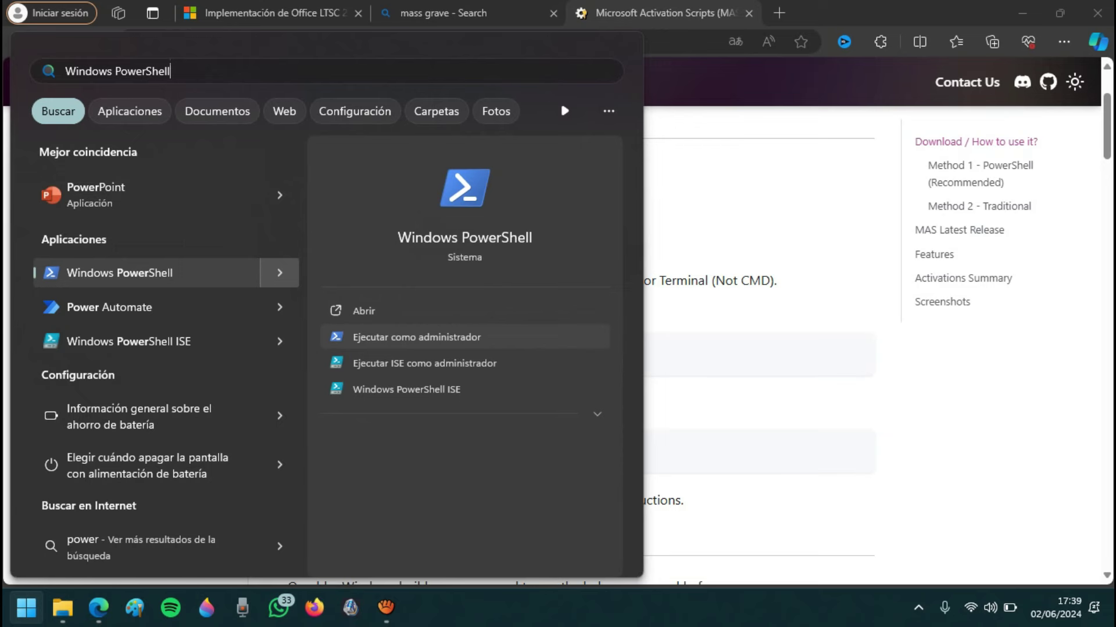
{"action": "left_click", "coordinate": [416, 337]}
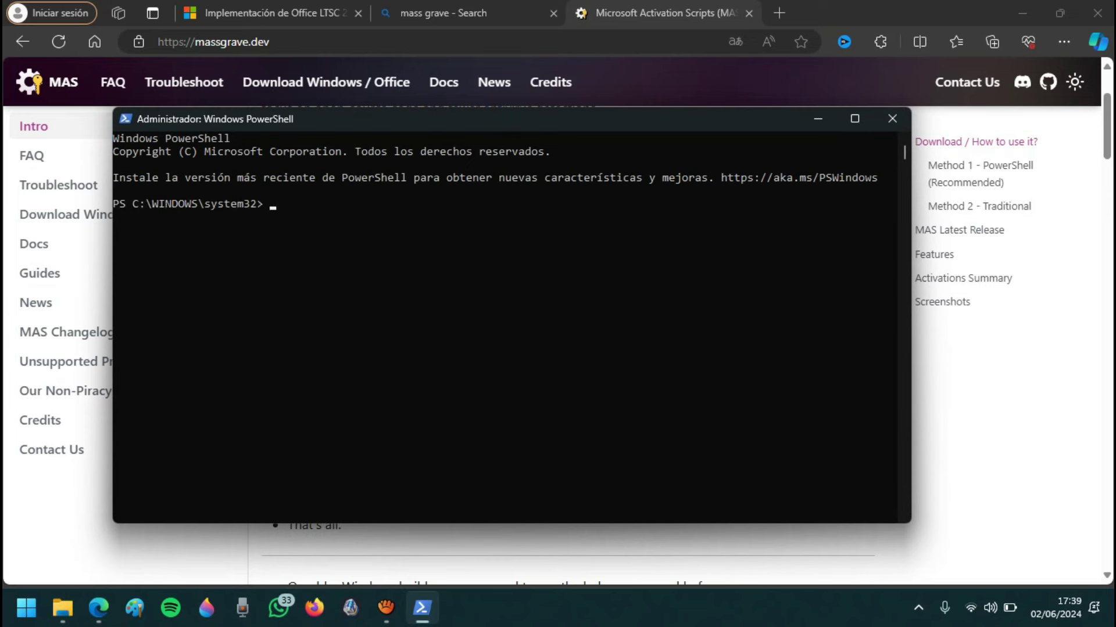
{"action": "left_click", "coordinate": [423, 334]}
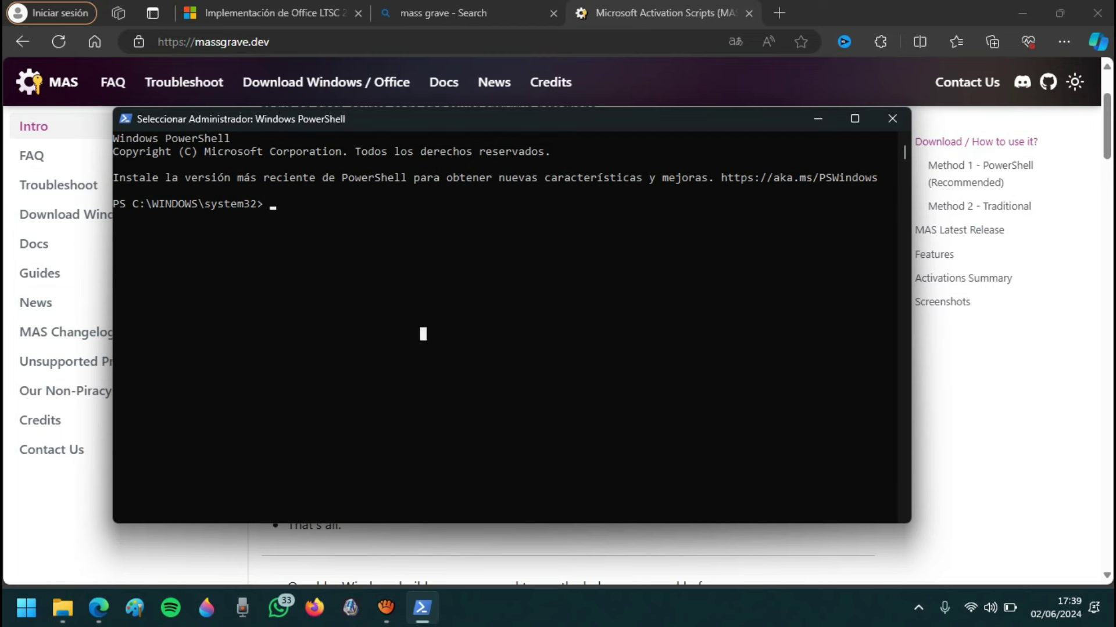
{"action": "key", "text": "ctrl+v"}
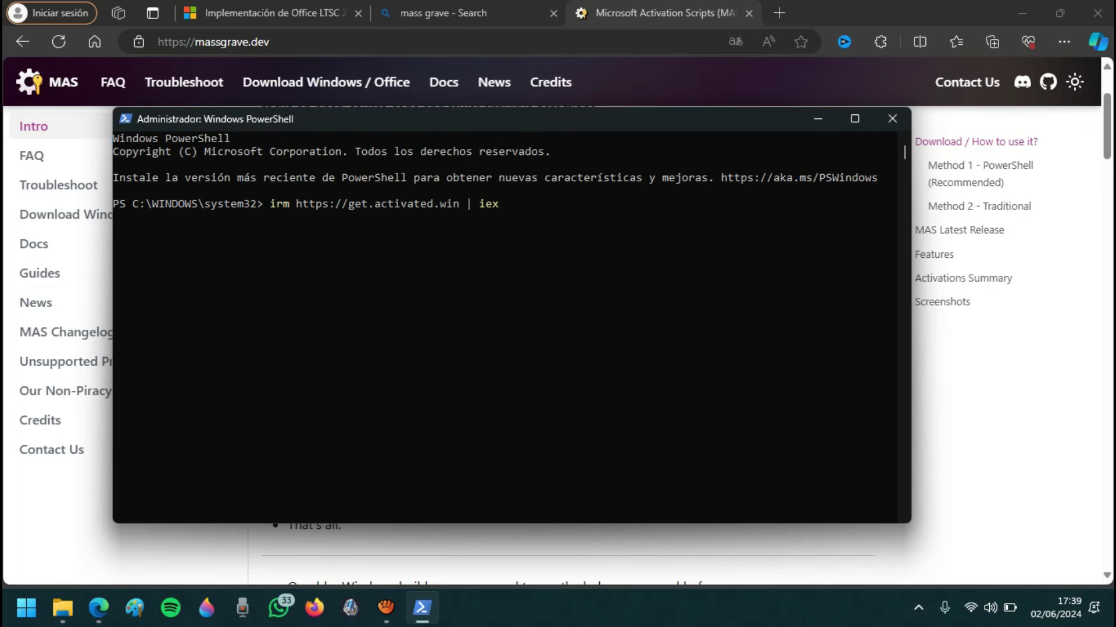
{"action": "left_click_drag", "start_coordinate": [516, 203], "coordinate": [269, 203]}
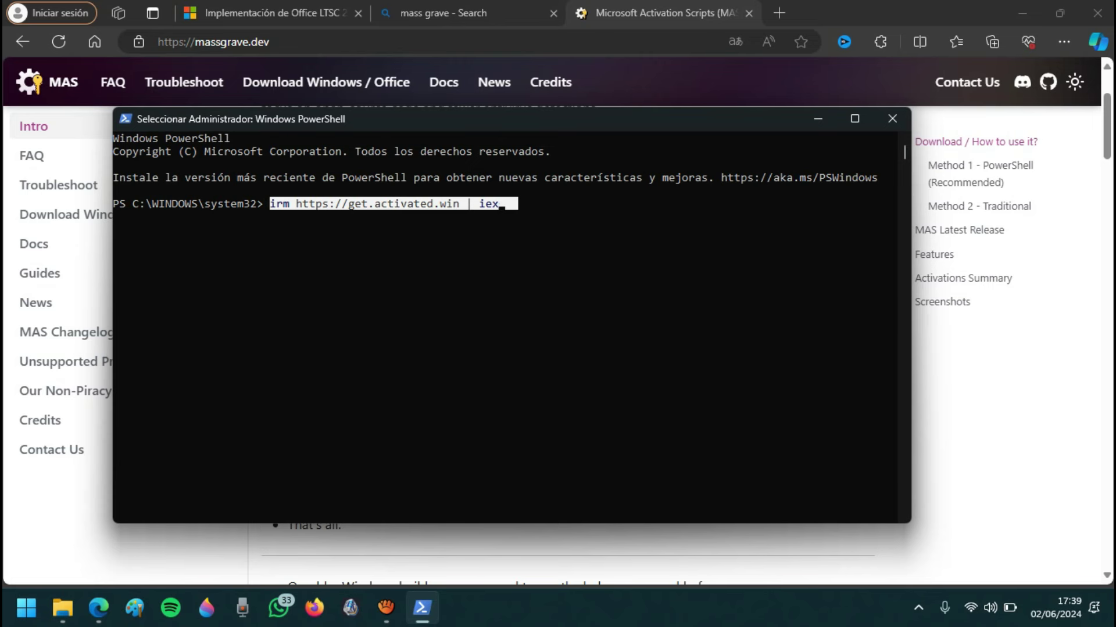
{"action": "key", "text": "Return"}
{"action": "key", "text": "Return"}
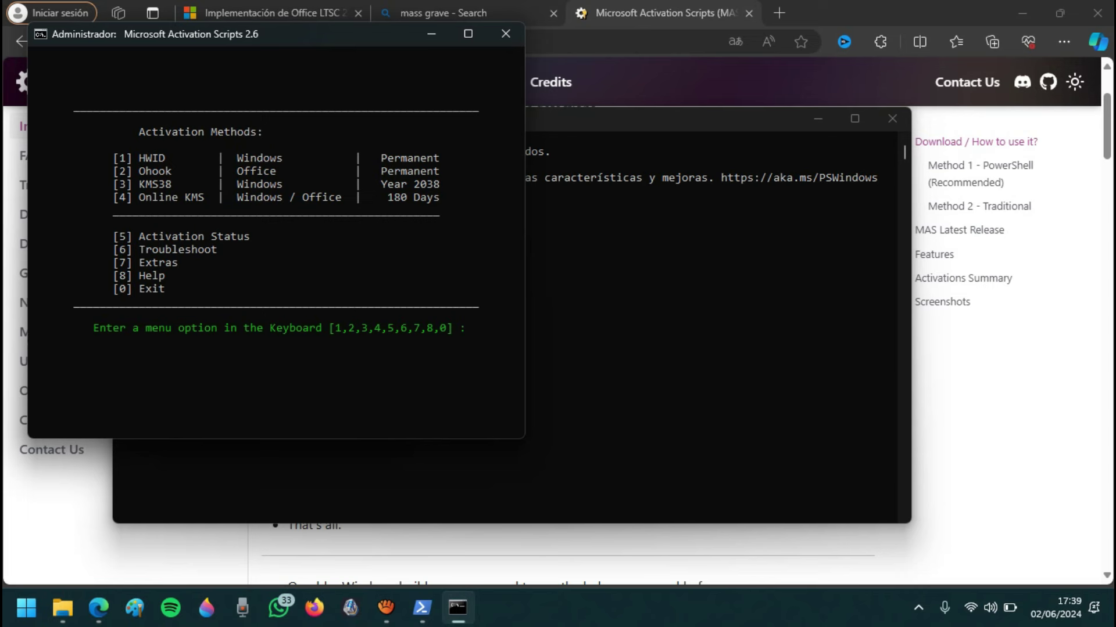
- Run Install Ohook Office Activation from the Ohook method, then exit the script and close PowerShell
{"action": "key", "text": "2"}
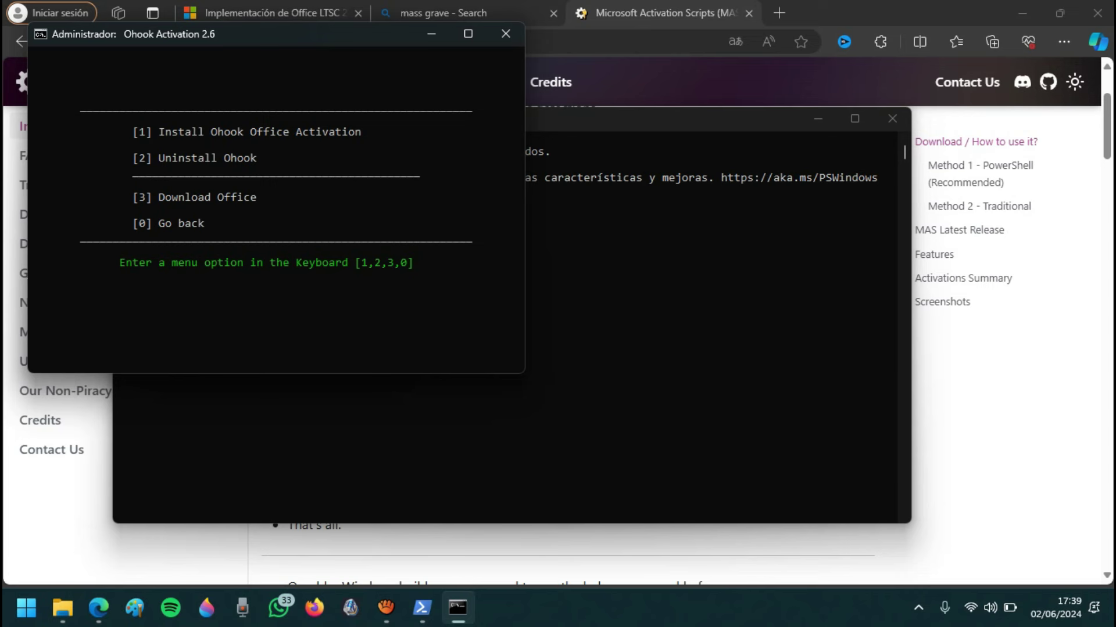
{"action": "key", "text": "1"}
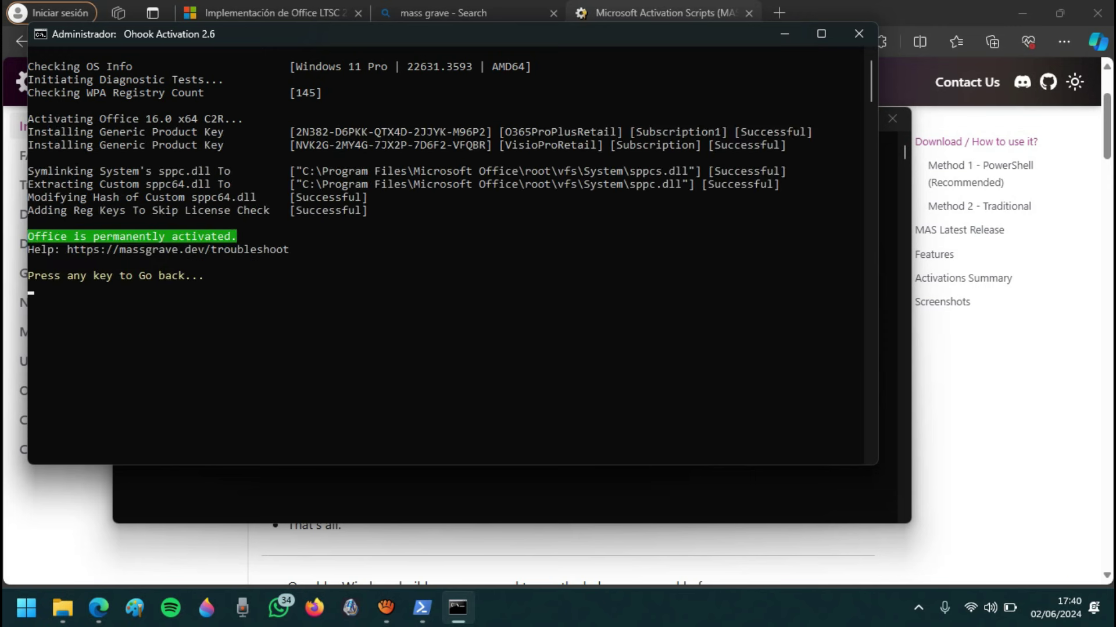
{"action": "key", "text": "Return"}
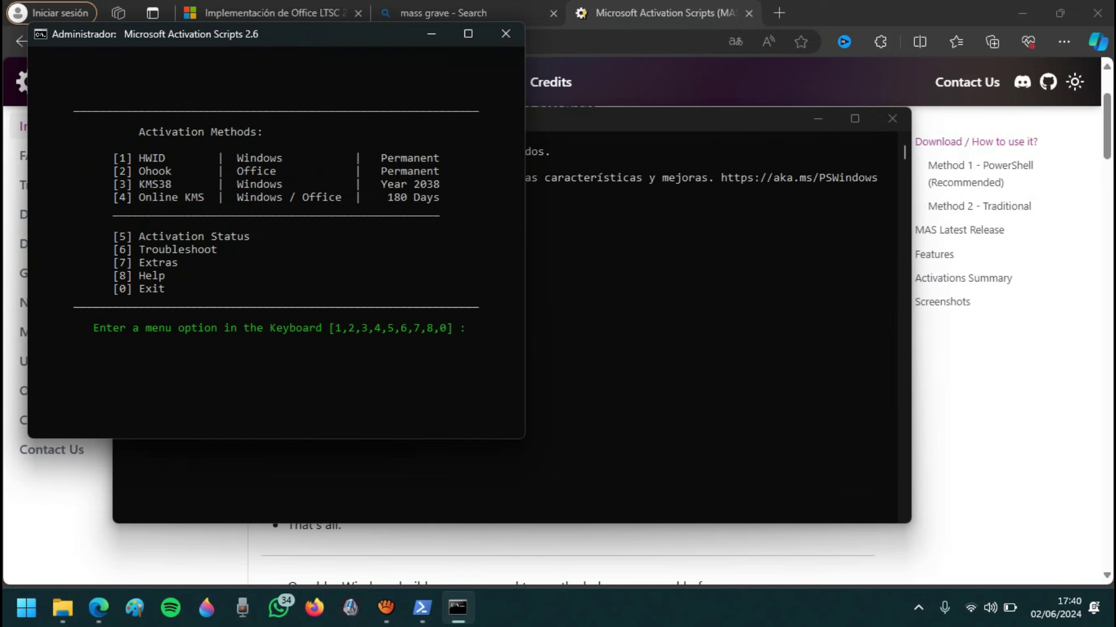
{"action": "key", "text": "0"}
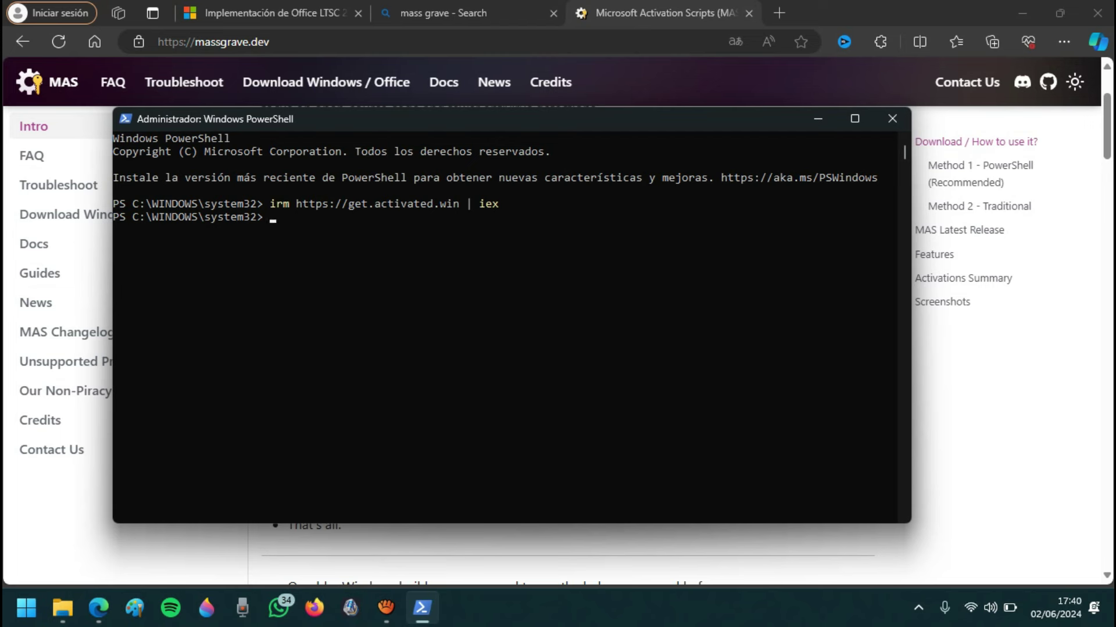
{"action": "left_click", "coordinate": [892, 118]}
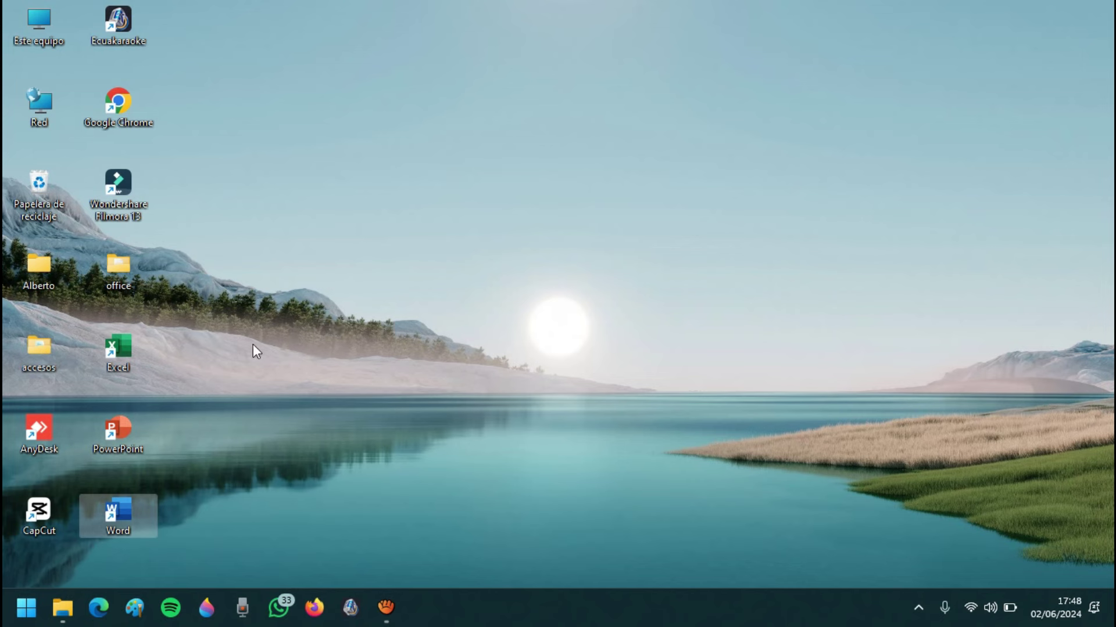
- Open Word from its desktop shortcut
{"action": "double_click", "coordinate": [139, 503]}
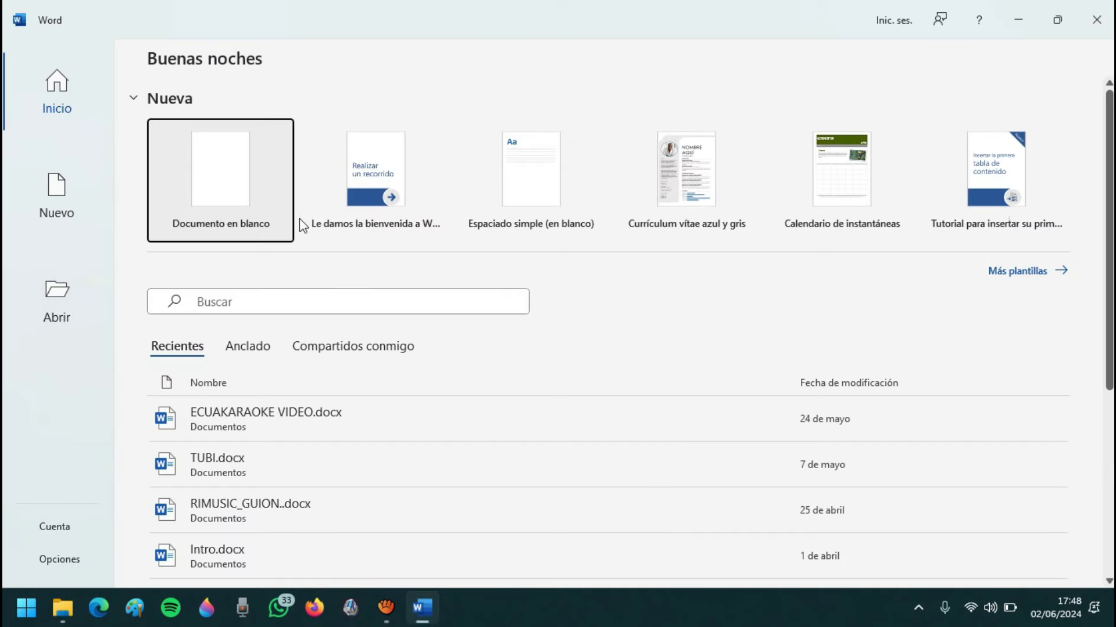
- Test typing a line of random text in a blank document, erase it, and close Word without saving
{"action": "left_click", "coordinate": [205, 150]}
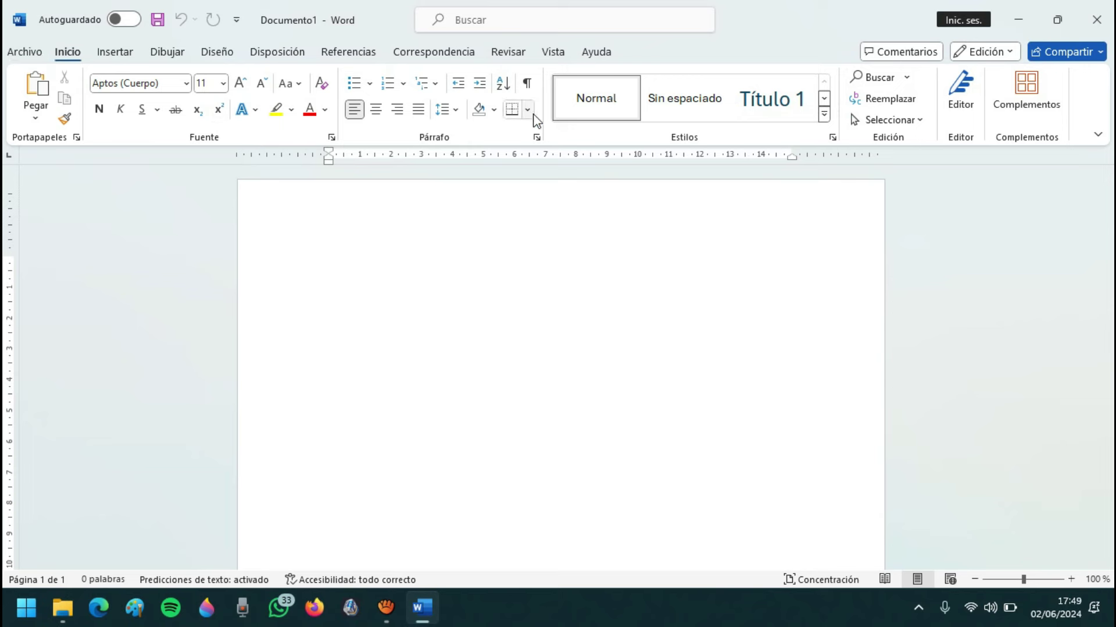
{"action": "type", "text": "dfdsfsdfsdd"}
{"action": "key", "text": "Return"}
{"action": "key", "text": "BackSpace"}
{"action": "key", "text": "BackSpace"}
{"action": "key", "text": "BackSpace"}
{"action": "key", "text": "BackSpace"}
{"action": "key", "text": "BackSpace"}
{"action": "key", "text": "BackSpace"}
{"action": "key", "text": "BackSpace"}
{"action": "key", "text": "BackSpace"}
{"action": "key", "text": "BackSpace"}
{"action": "key", "text": "BackSpace"}
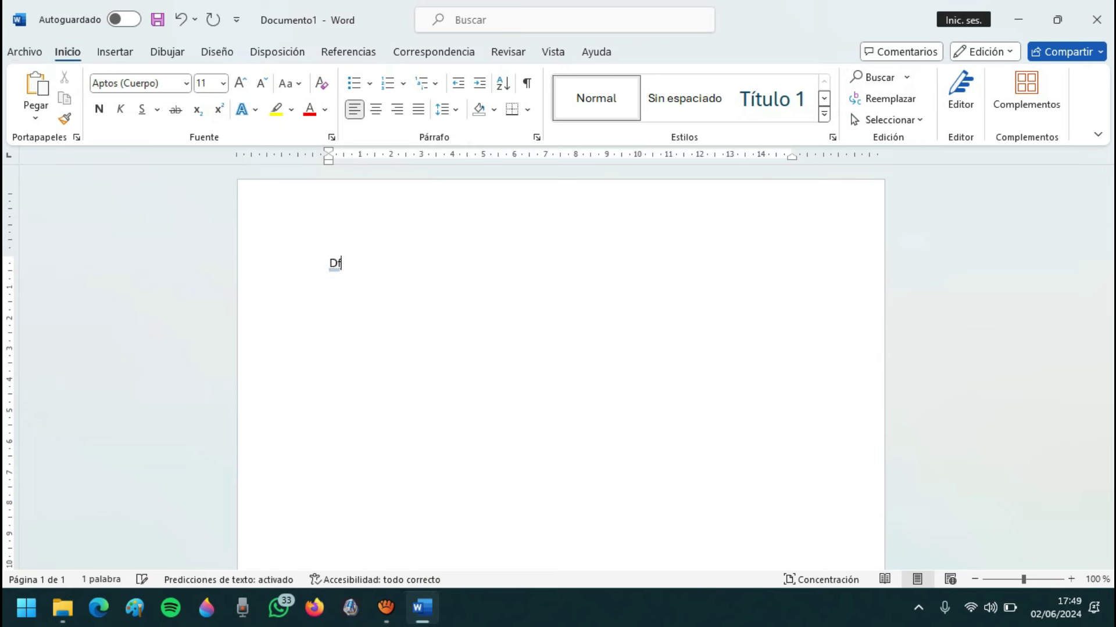
{"action": "key", "text": "BackSpace"}
{"action": "key", "text": "BackSpace"}
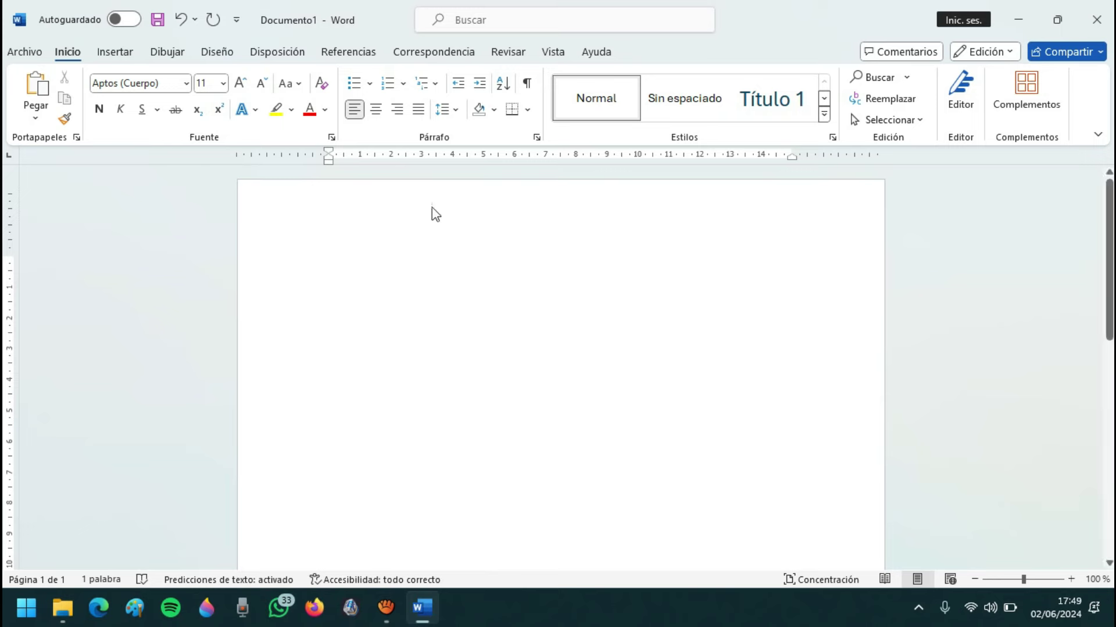
{"action": "left_click", "coordinate": [1097, 20]}
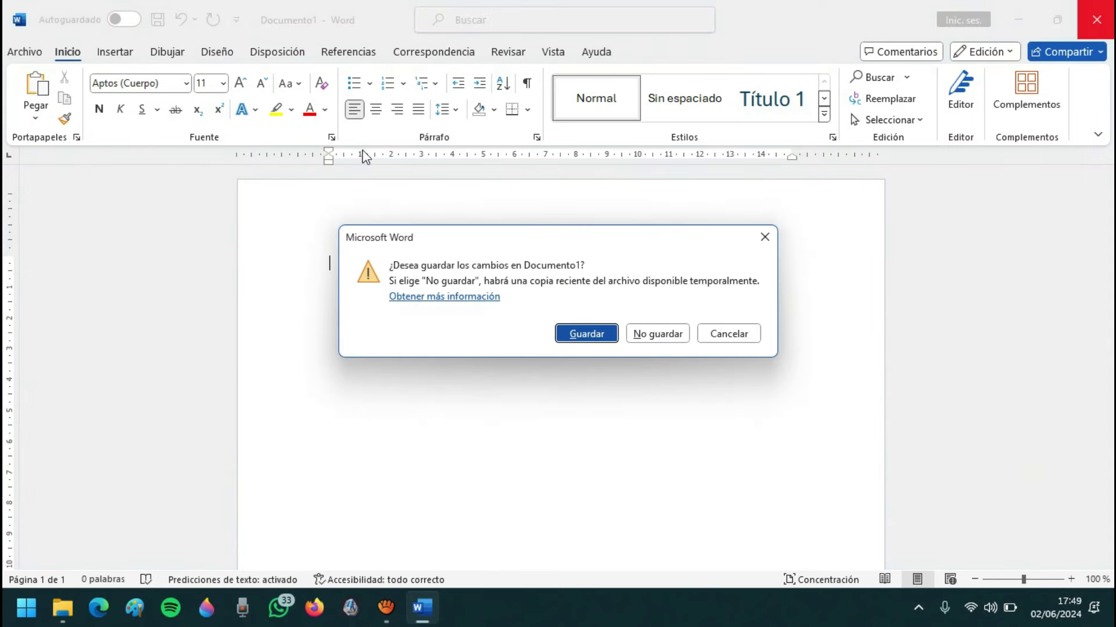
{"action": "left_click", "coordinate": [652, 335]}
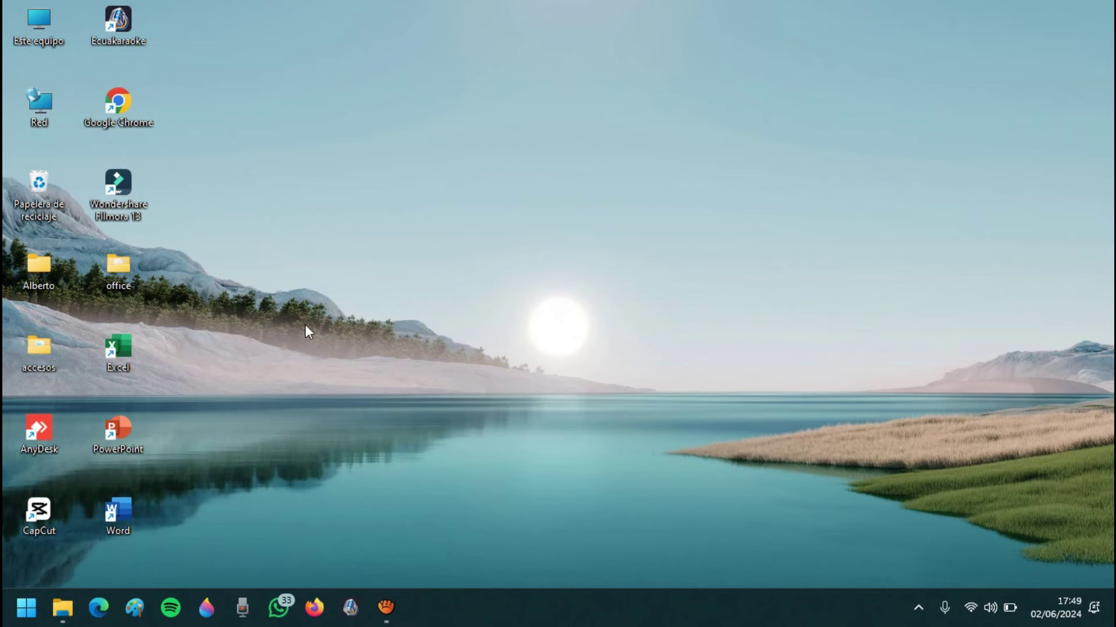
- Open Excel from its desktop shortcut and create a blank workbook, dismissing the theme selection without choosing one
{"action": "double_click", "coordinate": [124, 352]}
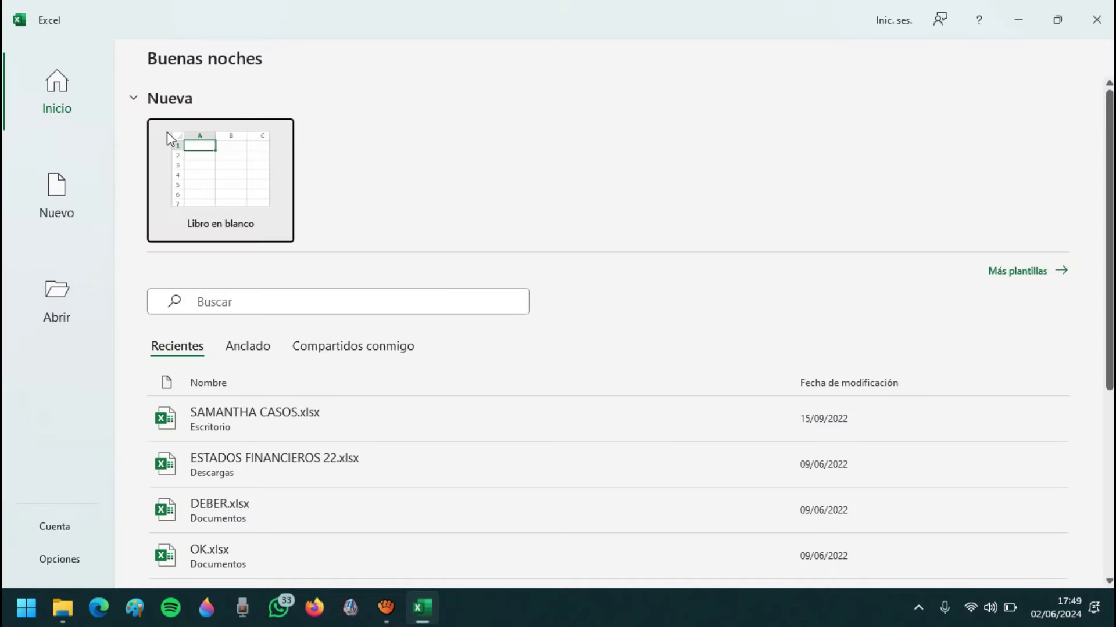
{"action": "left_click", "coordinate": [225, 174]}
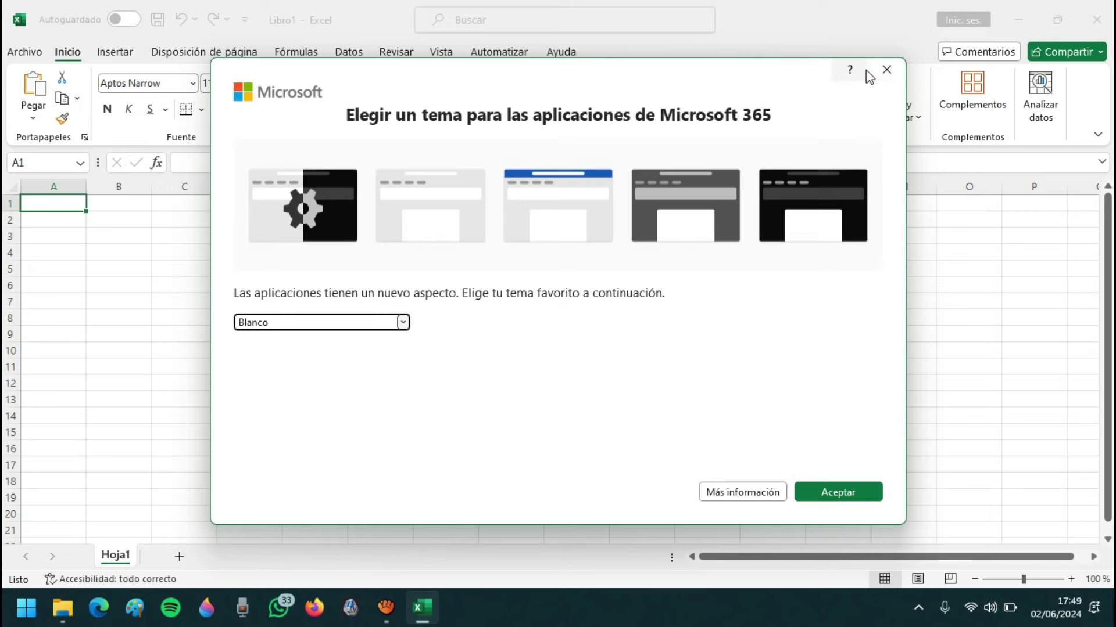
{"action": "left_click", "coordinate": [886, 70]}
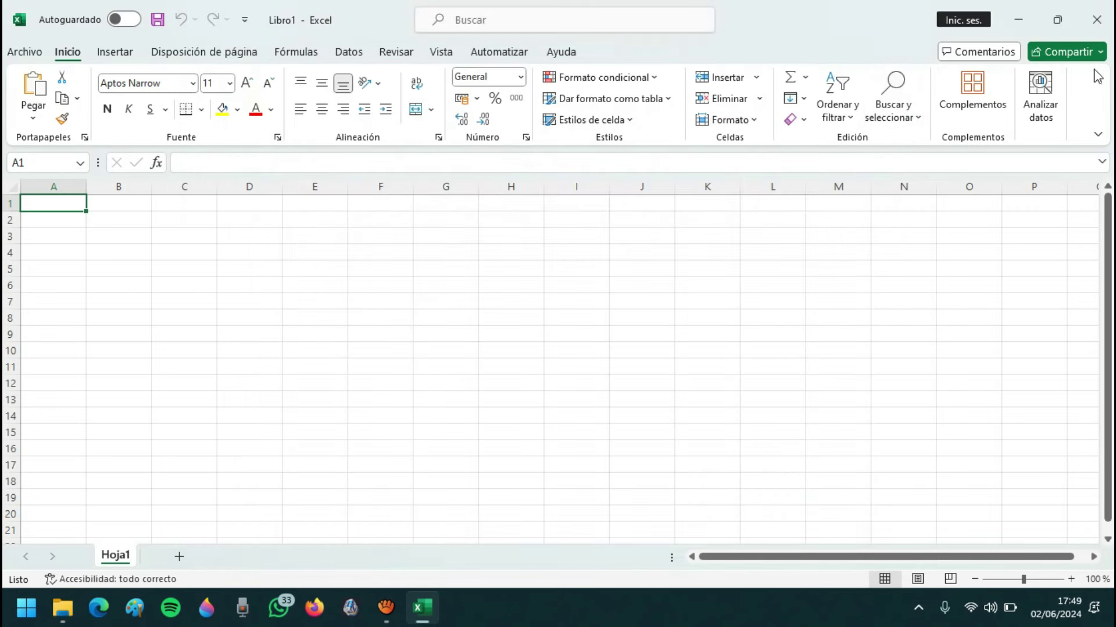
- Check the ribbon display options and cell selection in the blank workbook by selecting cell I5, and close Excel
{"action": "left_click", "coordinate": [1097, 135]}
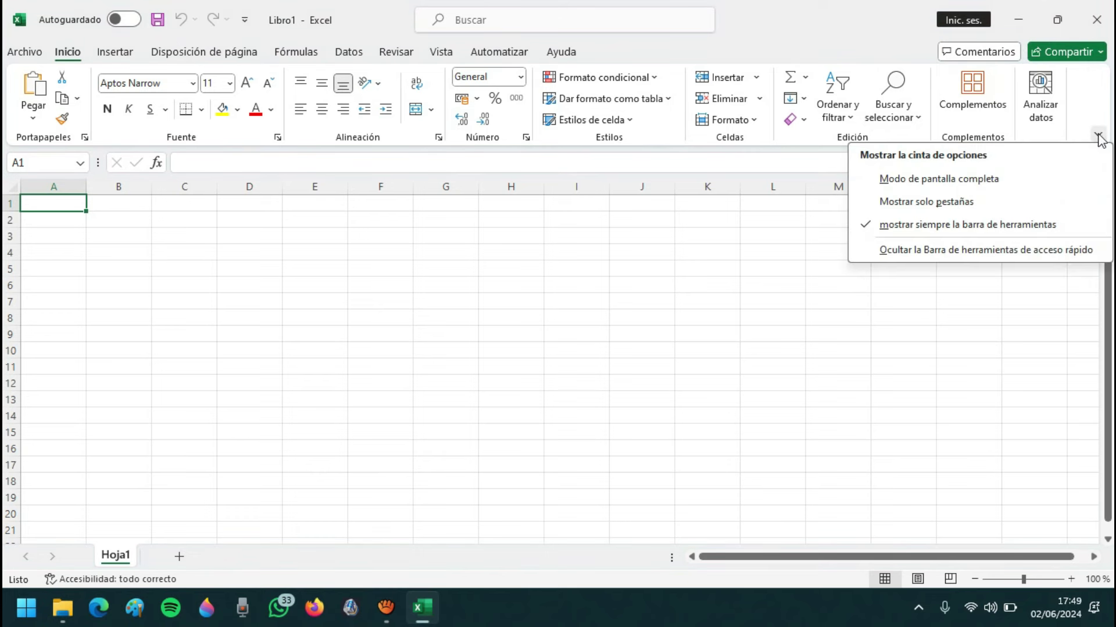
{"action": "left_click", "coordinate": [674, 243]}
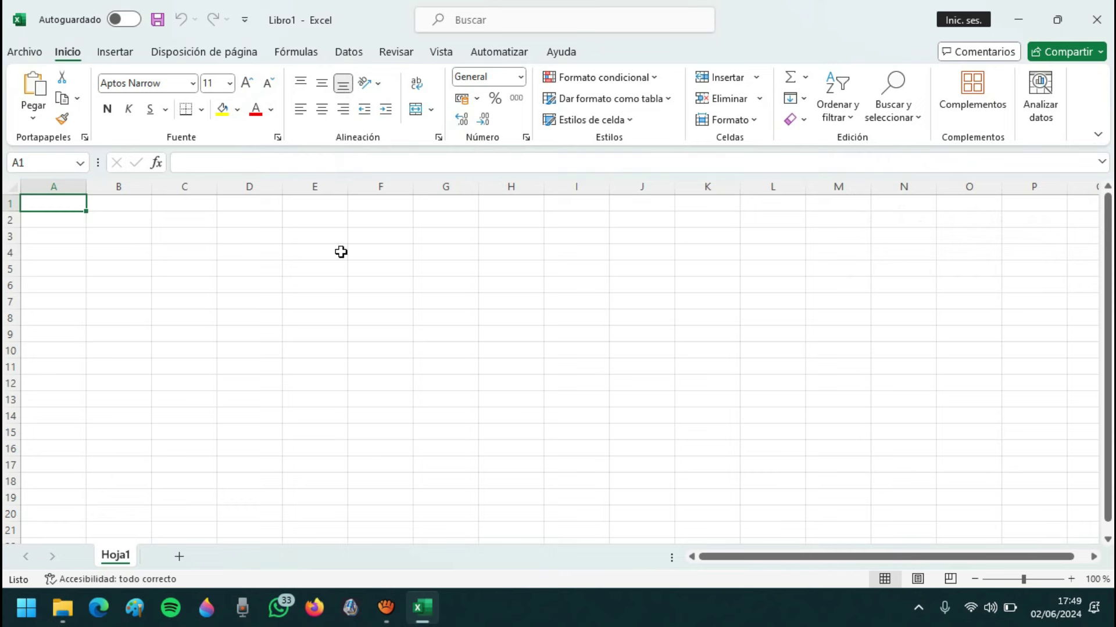
{"action": "left_click", "coordinate": [598, 269]}
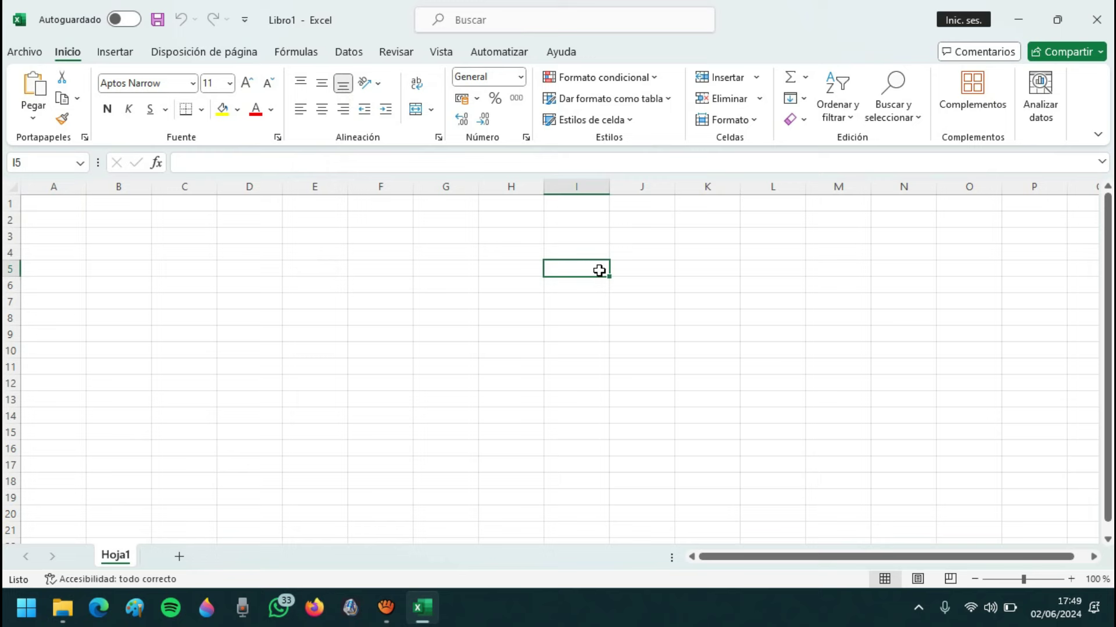
{"action": "left_click", "coordinate": [1090, 16]}
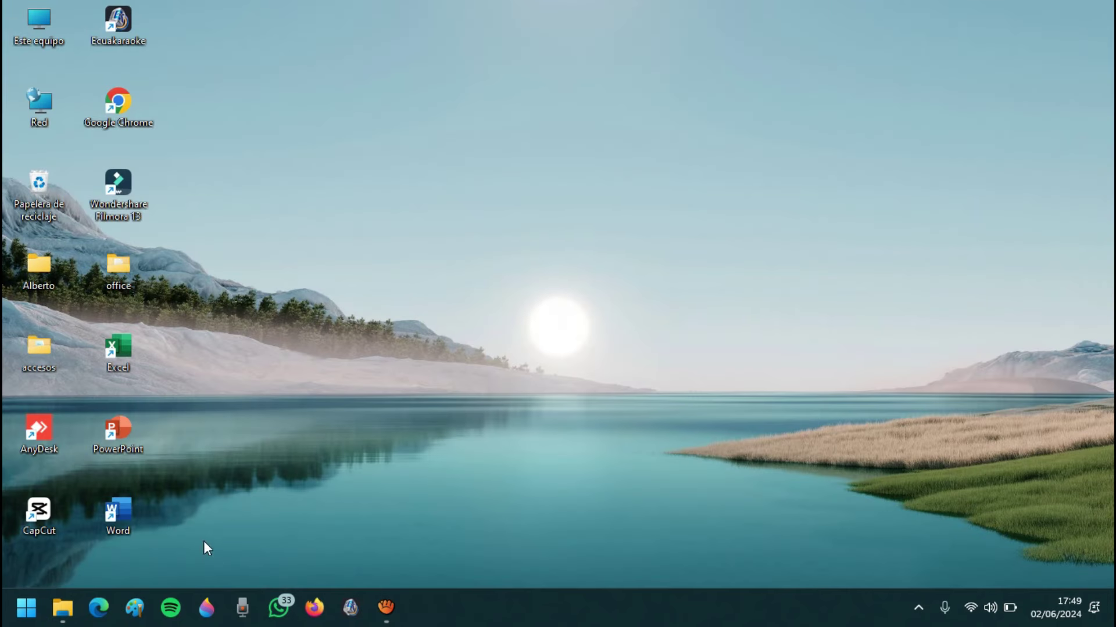
- Open PowerPoint from its desktop shortcut, check a blank presentation after dismissing the video recording tip, and close PowerPoint
{"action": "double_click", "coordinate": [130, 431]}
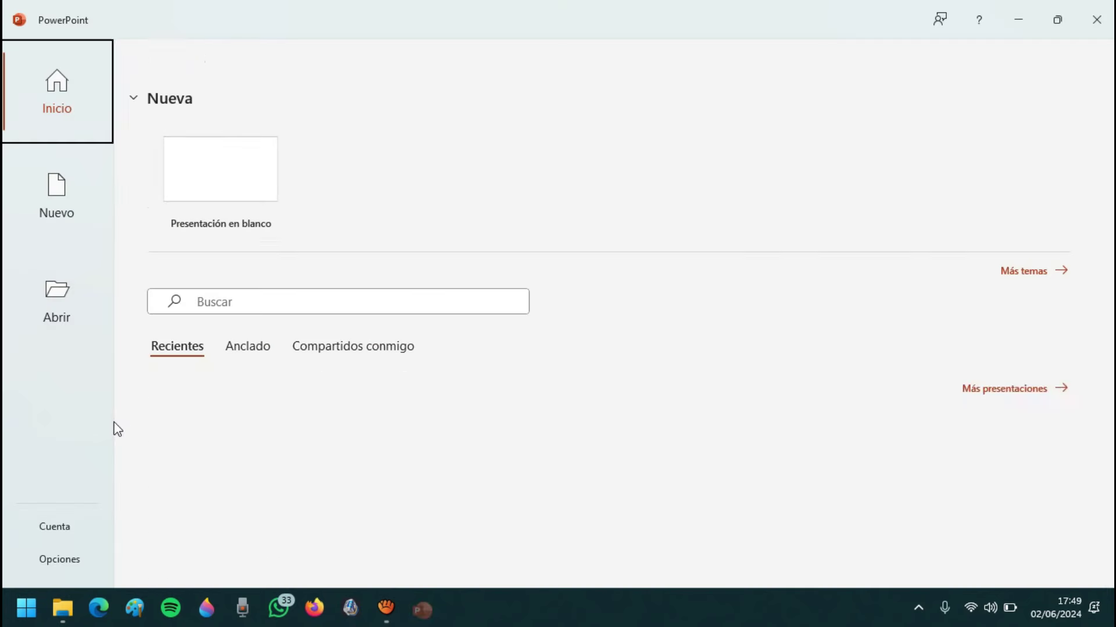
{"action": "left_click", "coordinate": [241, 209]}
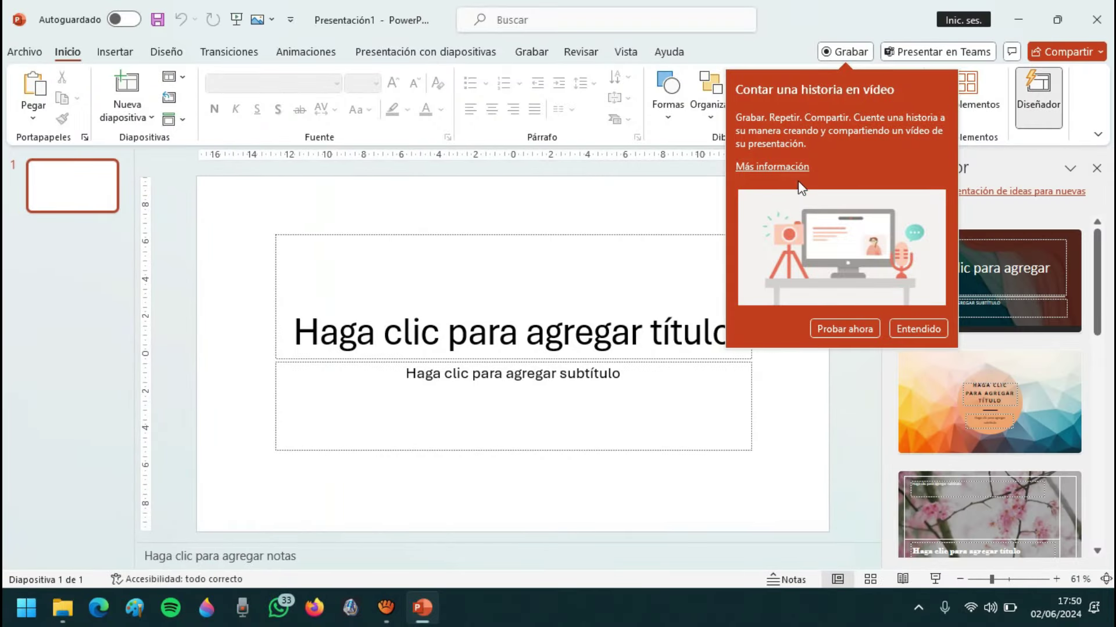
{"action": "left_click", "coordinate": [905, 326]}
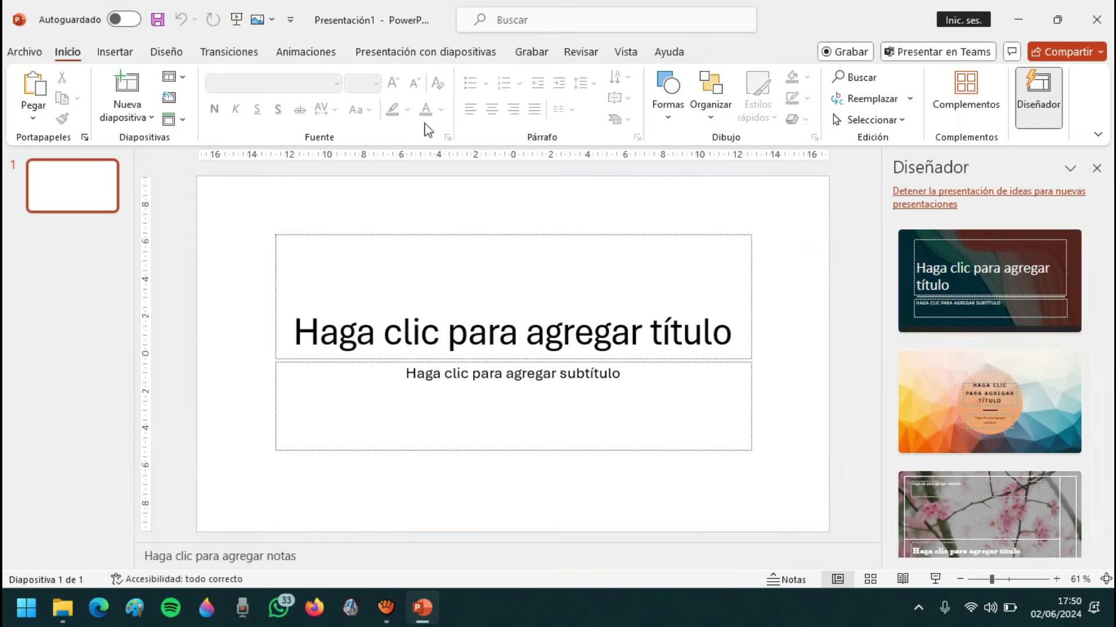
{"action": "left_click", "coordinate": [1110, 9]}
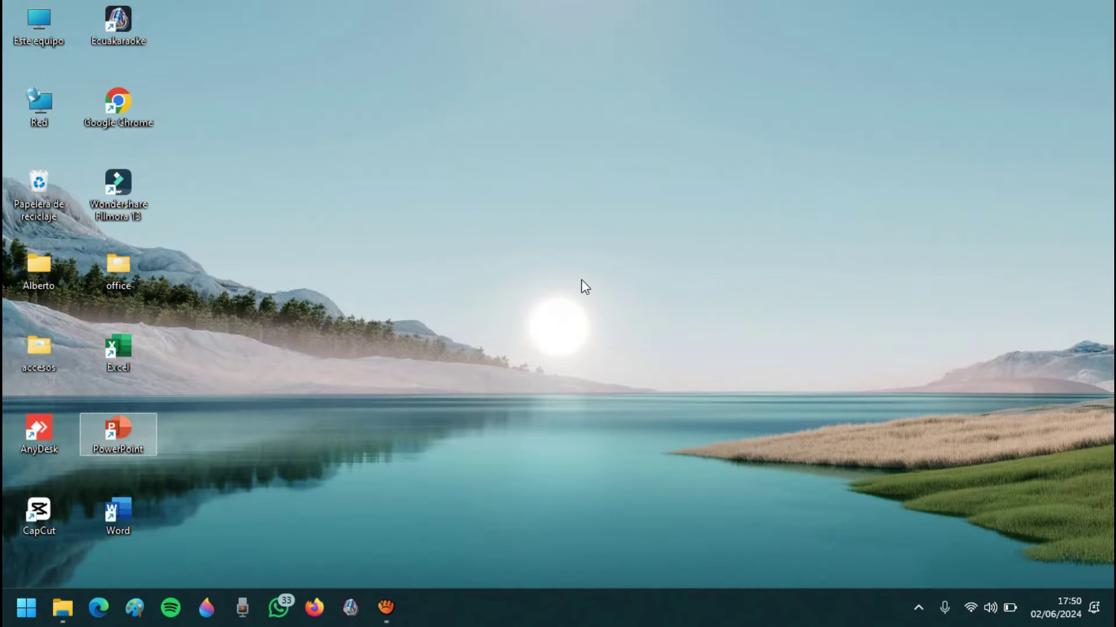